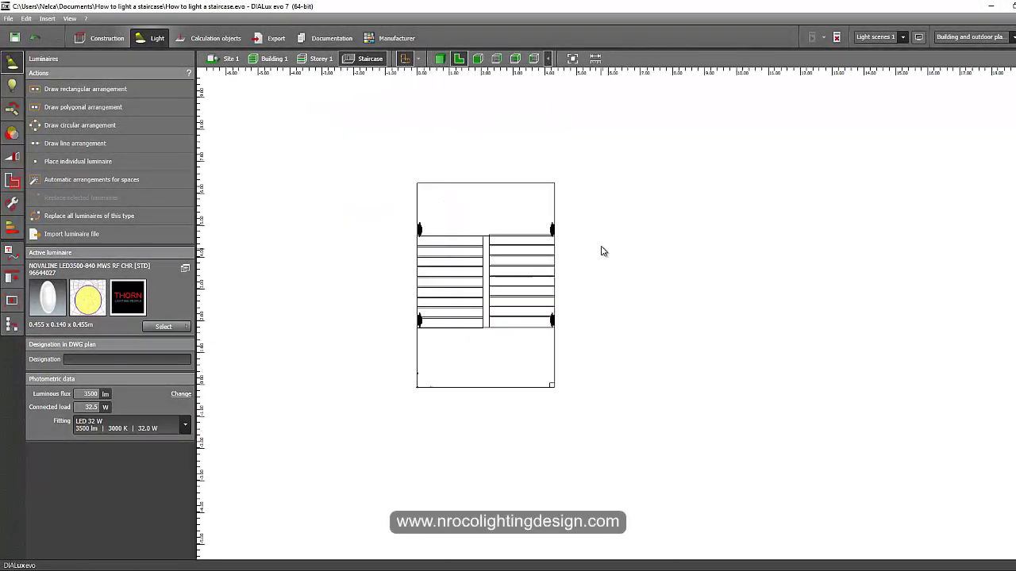
Examine the staircase at building and site level, checking the window position on the imported floor plan.
left_click(273, 60)
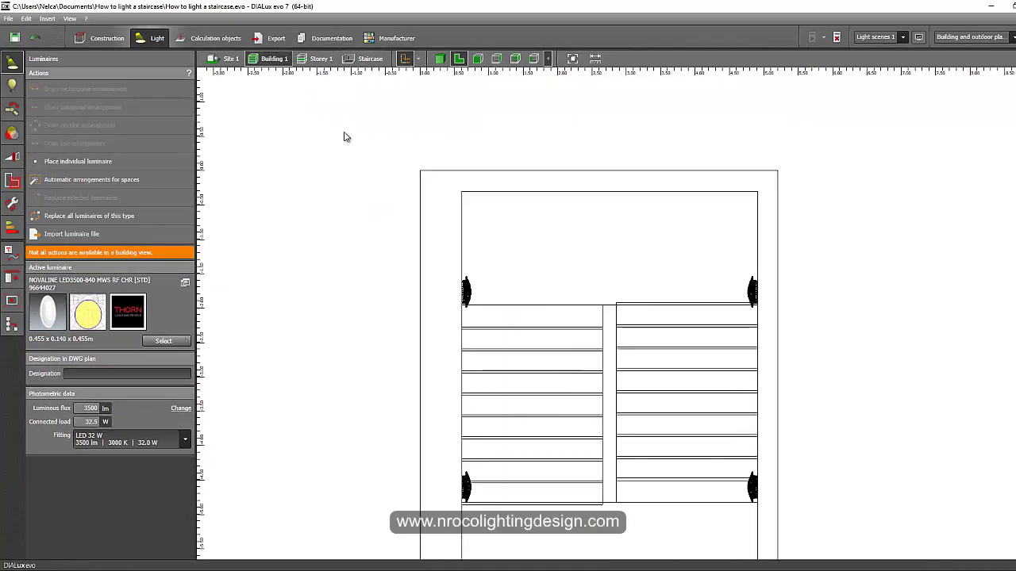
left_click(229, 60)
scroll(453, 249, "up", 5)
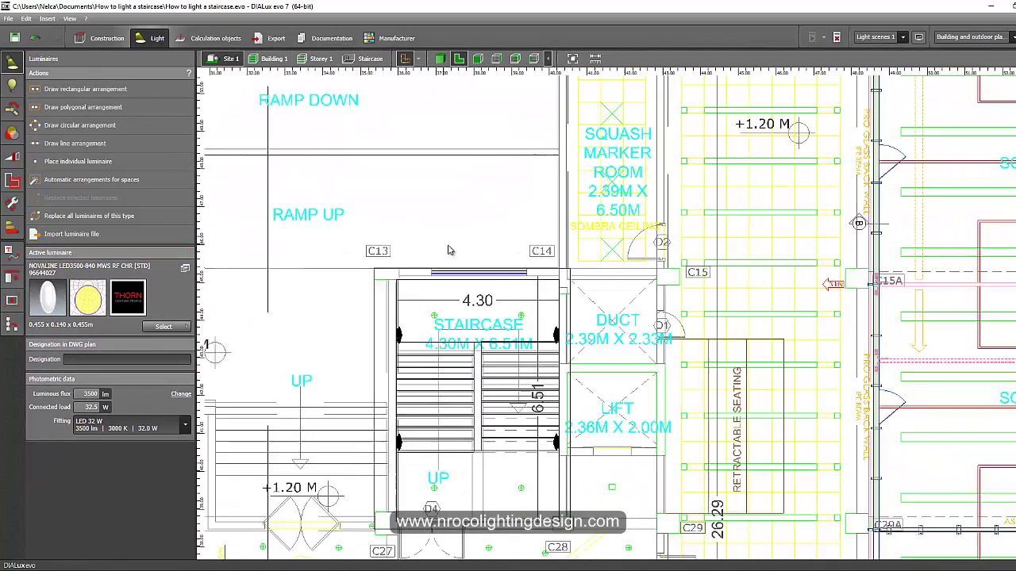
scroll(492, 224, "down", 2)
scroll(476, 225, "down", 3)
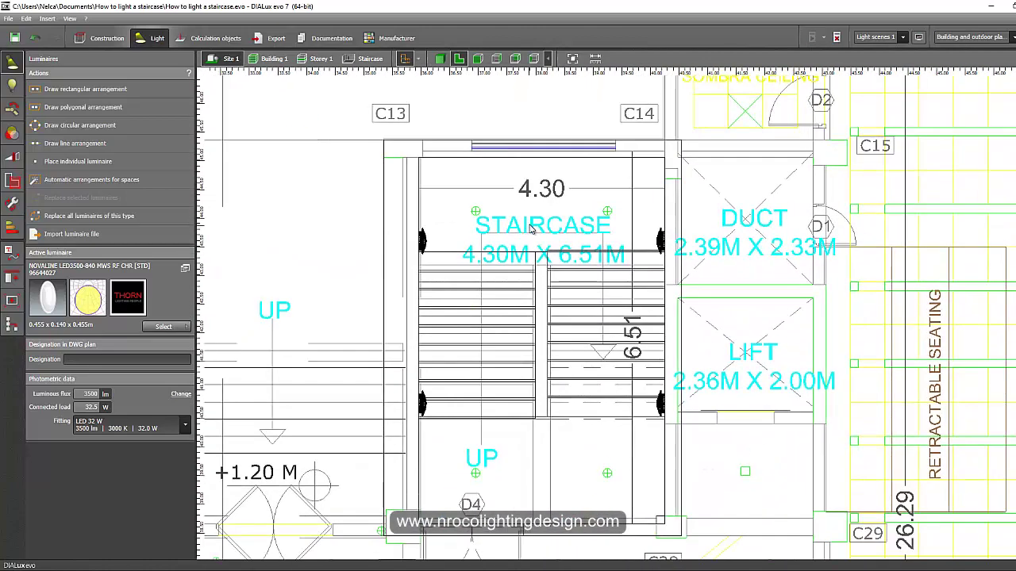
scroll(507, 215, "up", 2)
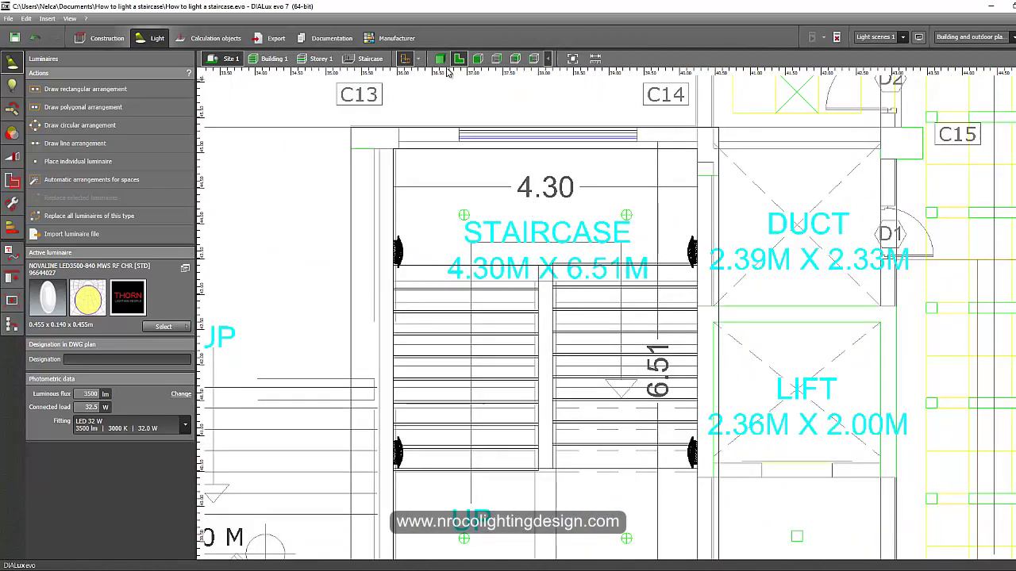
scroll(600, 204, "down", 2)
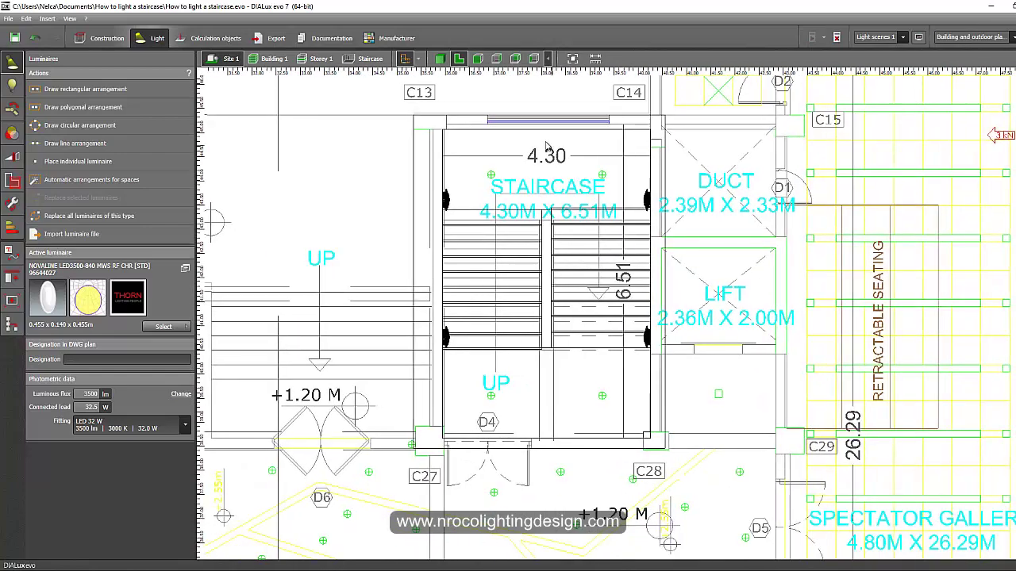
scroll(516, 171, "up", 3)
On Storey 1, draw a standard window about 2.51 m wide over the plan's window between columns C13 and C14, accepting invalidated results.
left_click(324, 62)
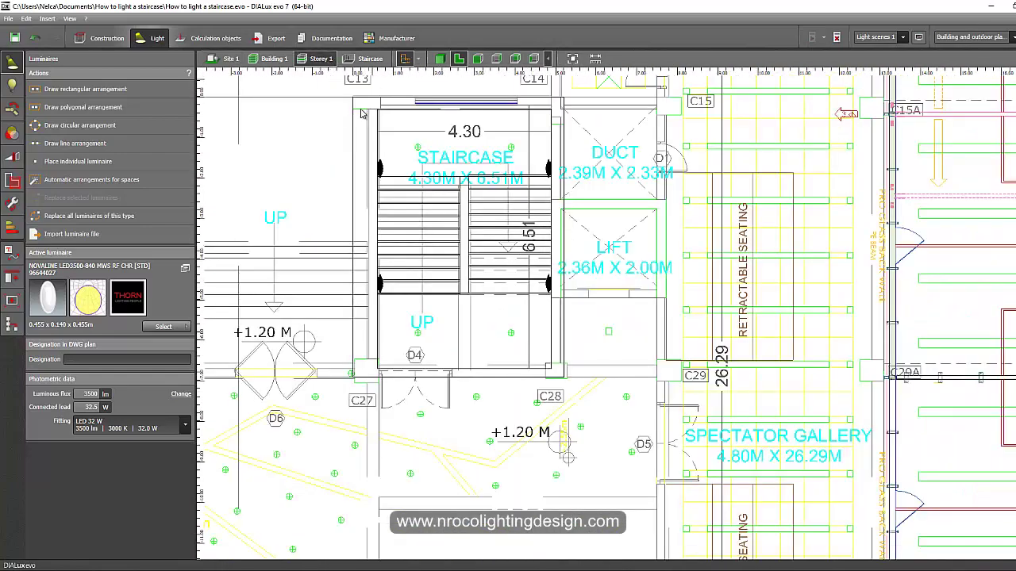
scroll(454, 127, "up", 3)
scroll(488, 216, "up", 1)
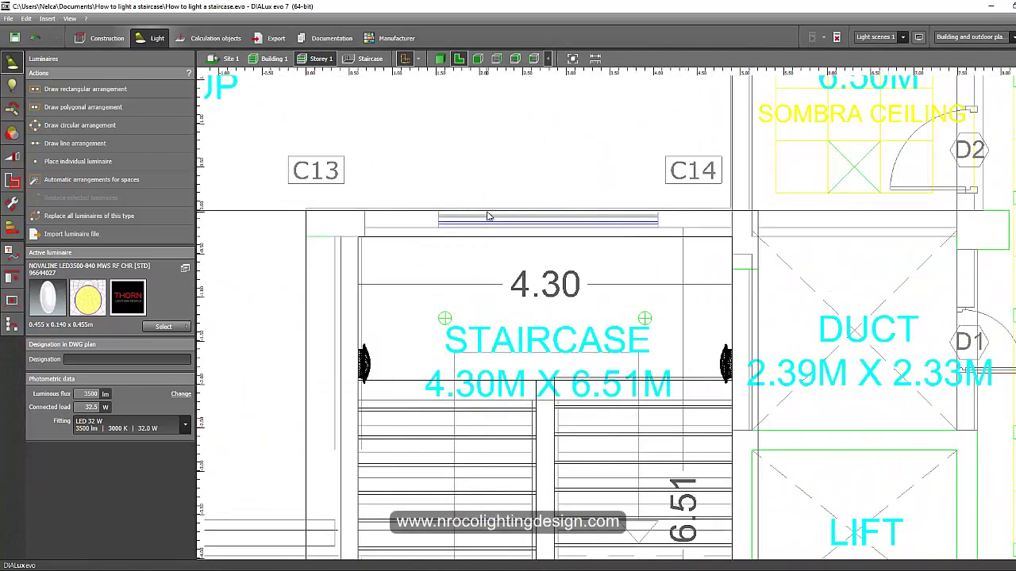
scroll(496, 235, "up", 1)
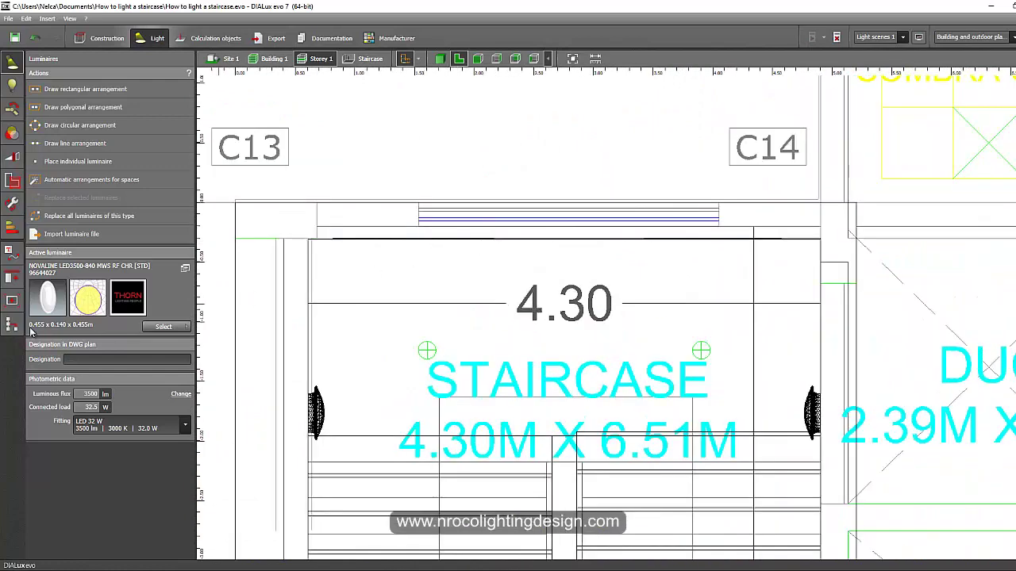
left_click(101, 38)
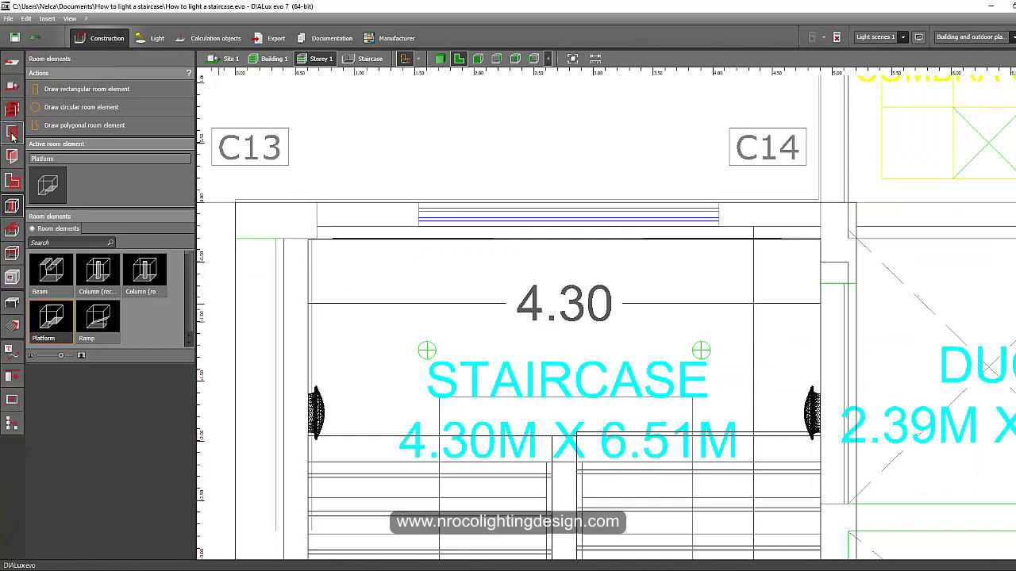
left_click(12, 135)
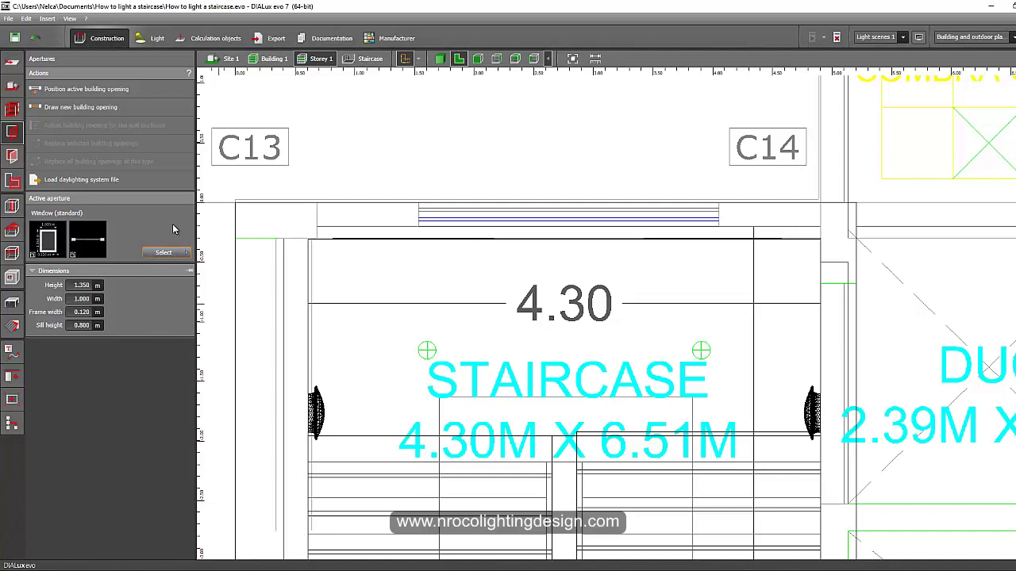
left_click(164, 252)
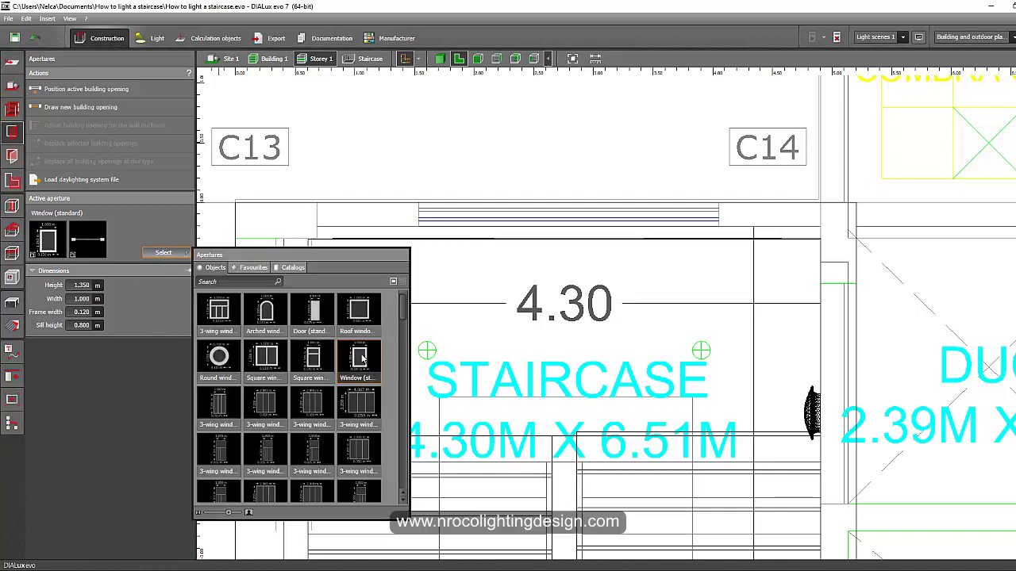
left_click(99, 111)
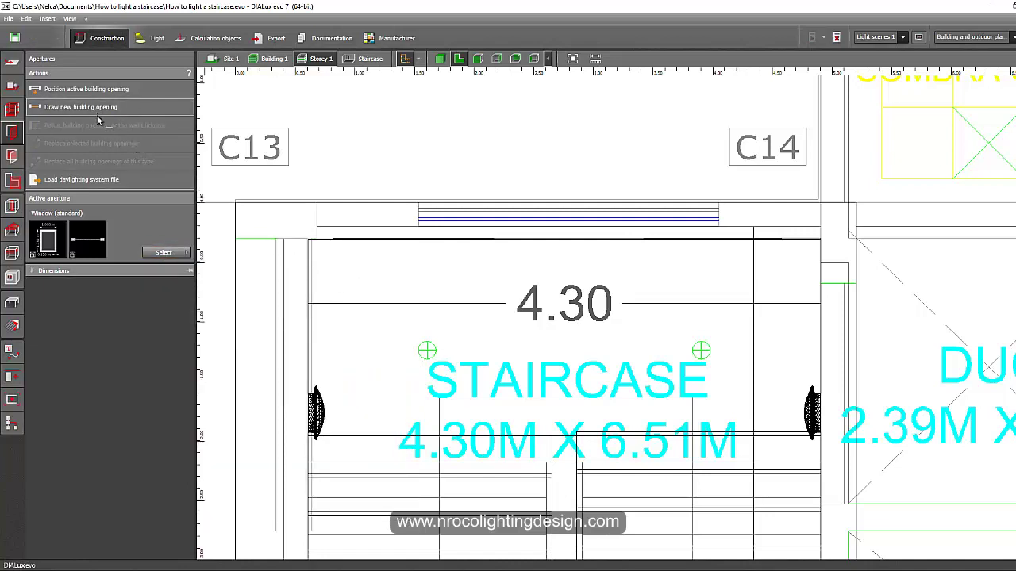
left_click(419, 204)
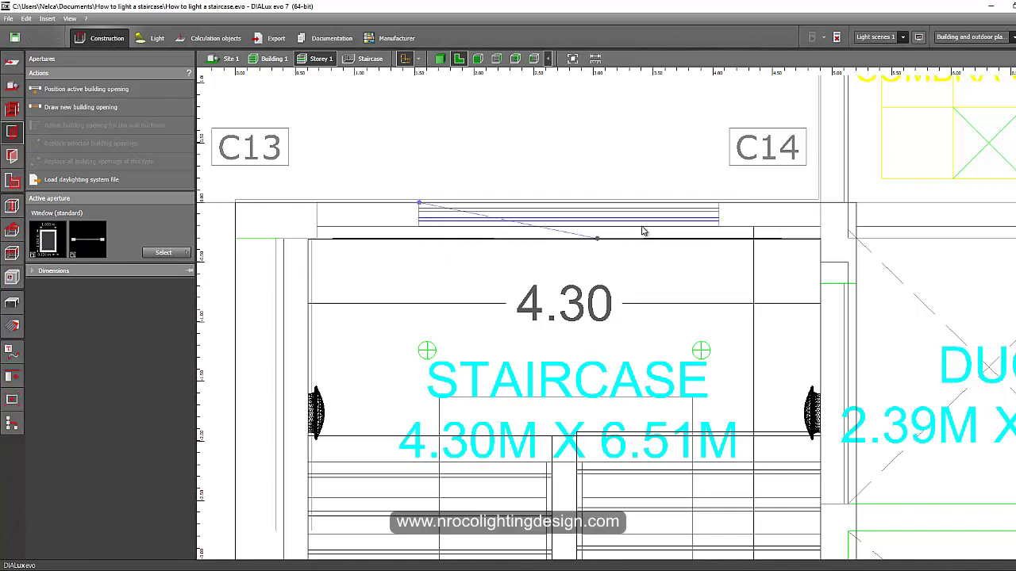
left_click(719, 204)
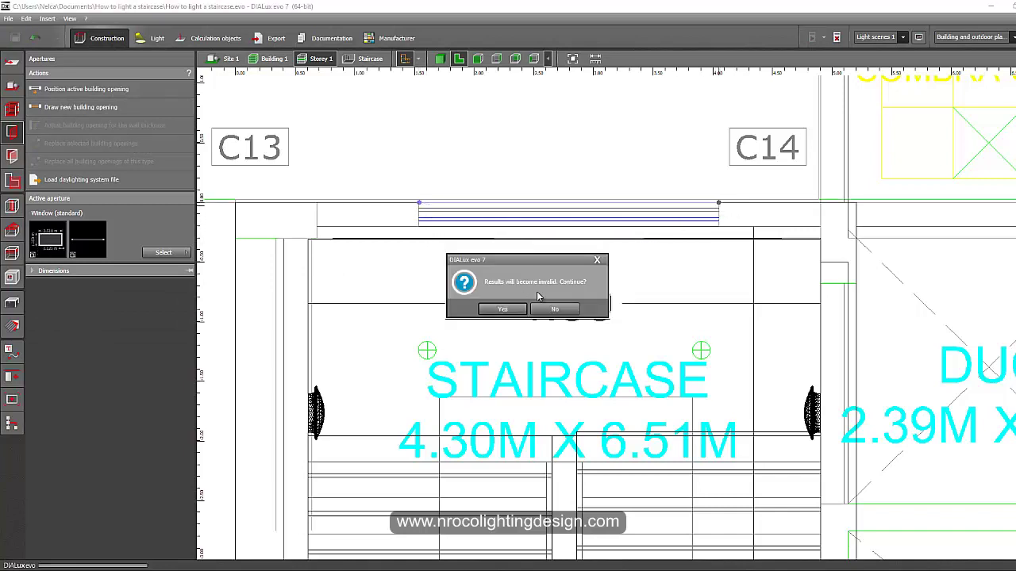
left_click(512, 311)
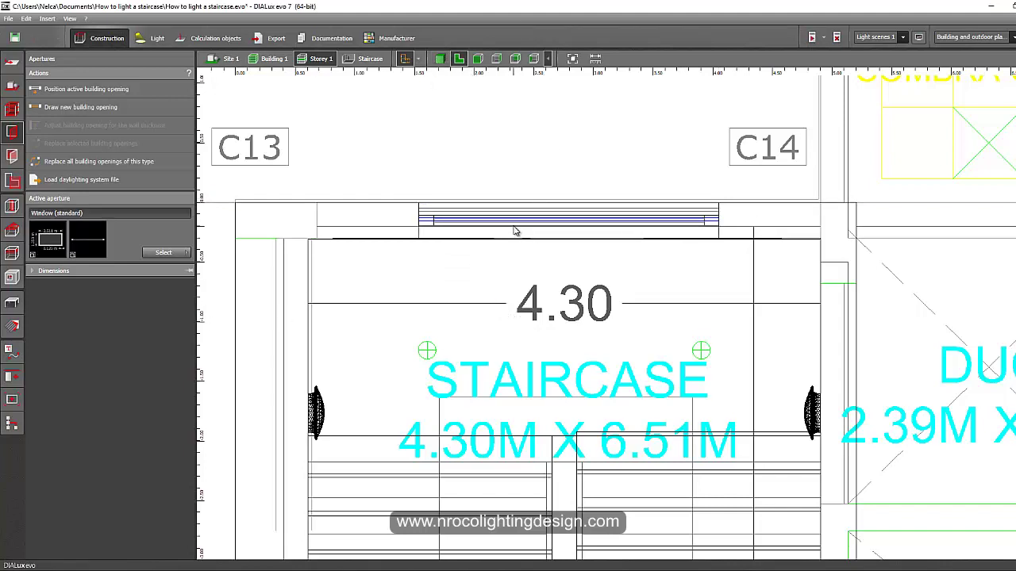
Check the new window's dimensions and inspect it from outside the building in 3D.
left_click(484, 231)
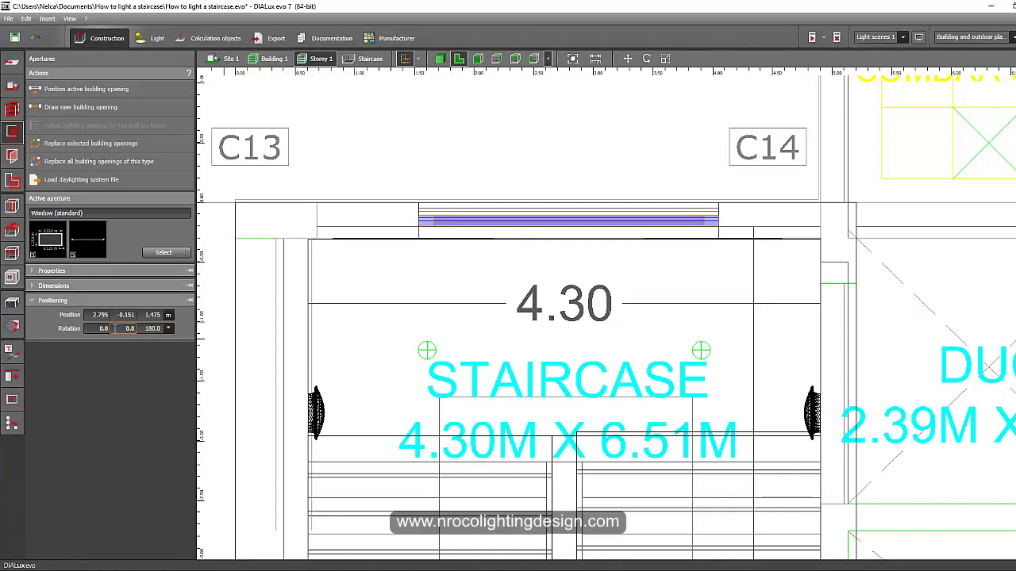
left_click(53, 285)
left_click(99, 314)
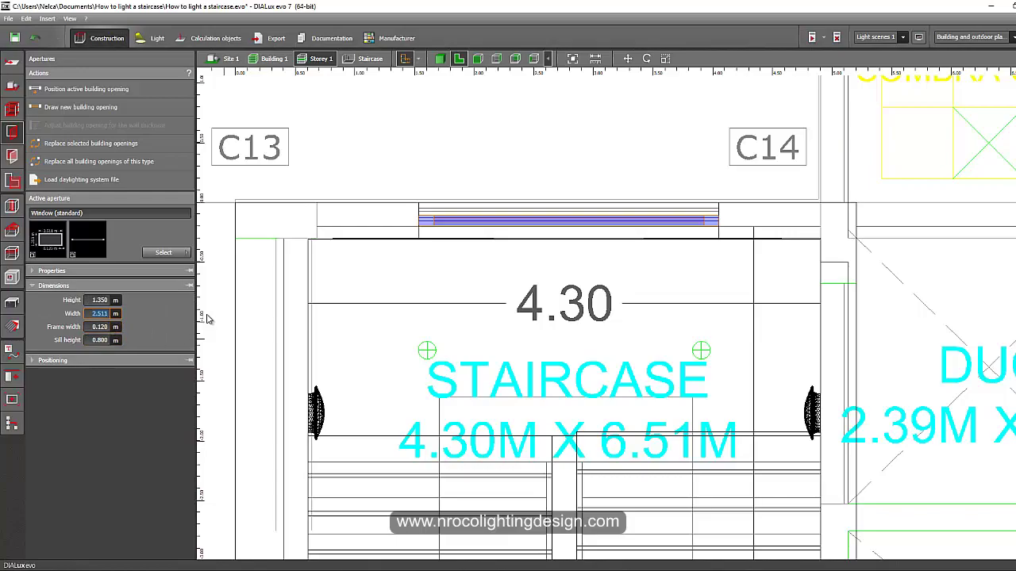
left_click(439, 58)
right_click_drag(368, 179, 419, 157)
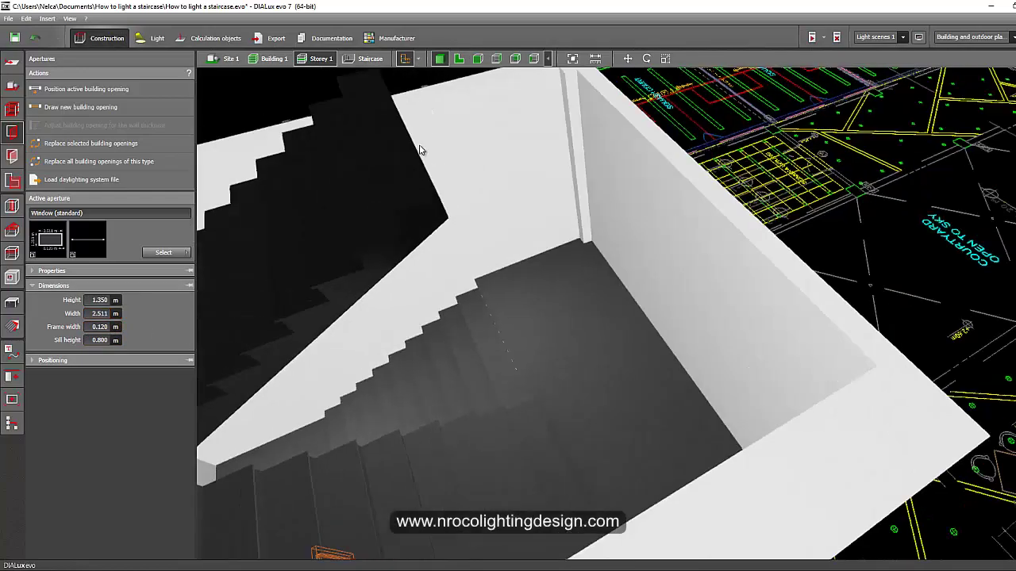
scroll(419, 159, "down", 5)
right_click_drag(658, 127, 442, 352)
left_click(399, 387)
right_click_drag(526, 189, 458, 288)
middle_click_drag(475, 329, 559, 366)
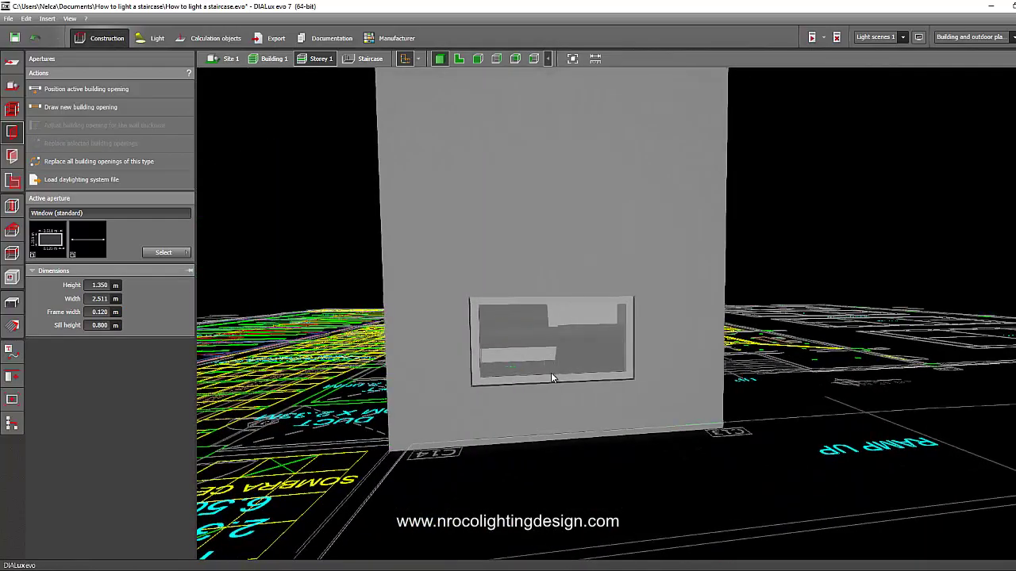
Move the window up the staircase wall in the front elevation to a sill height of about 1.475 m.
left_click(557, 368)
left_click(477, 61)
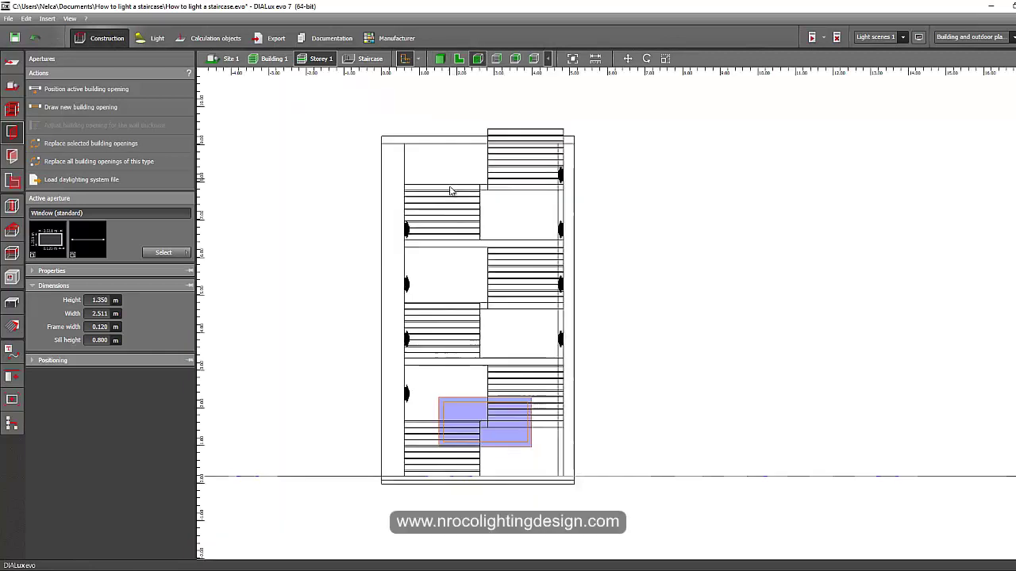
scroll(473, 268, "up", 5)
right_click(474, 262)
left_click(487, 273)
right_click(492, 267)
left_click(507, 271)
left_click_drag(510, 248, 493, 182)
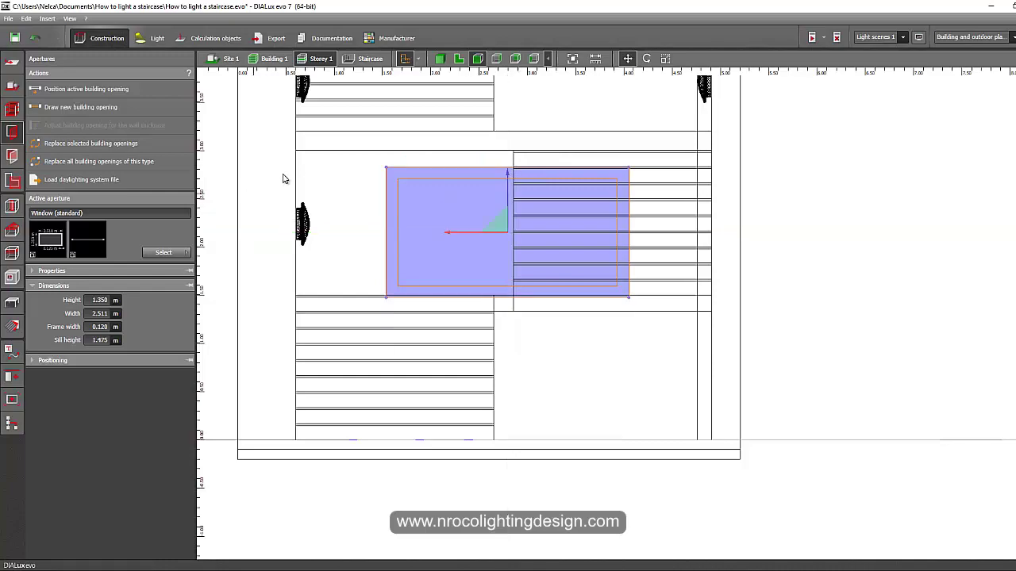
Set the staircase window's height to 2 m.
left_click(439, 61)
left_click_drag(350, 261, 276, 311)
right_click_drag(278, 314, 526, 270)
left_click(523, 258)
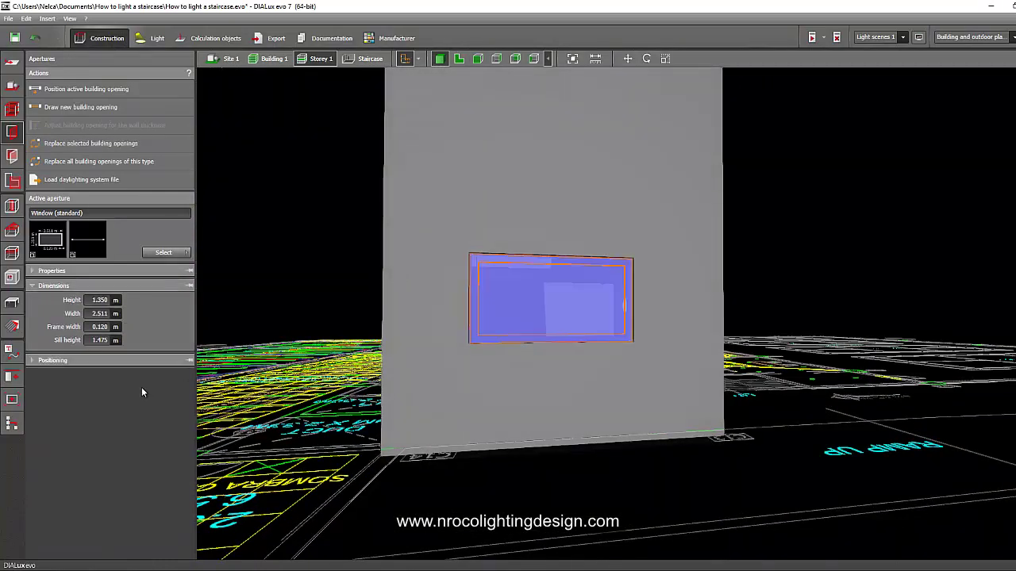
type("2")
key("Return")
Inspect the resized window in the floor plan and from outside in 3D.
left_click(322, 208)
right_click_drag(323, 208, 459, 242)
right_click_drag(576, 205, 501, 127)
left_click(459, 59)
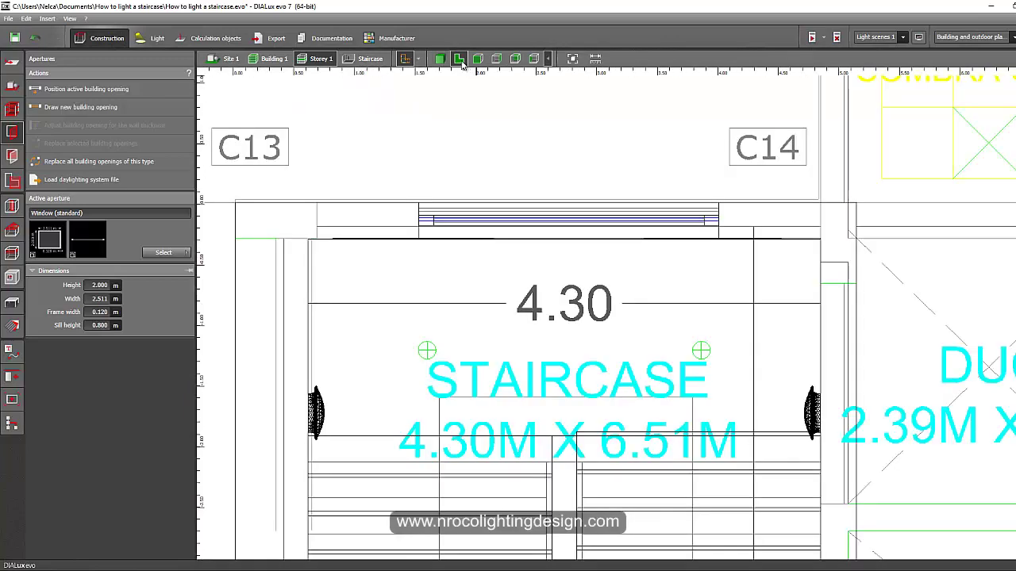
left_click(439, 59)
left_click(578, 323)
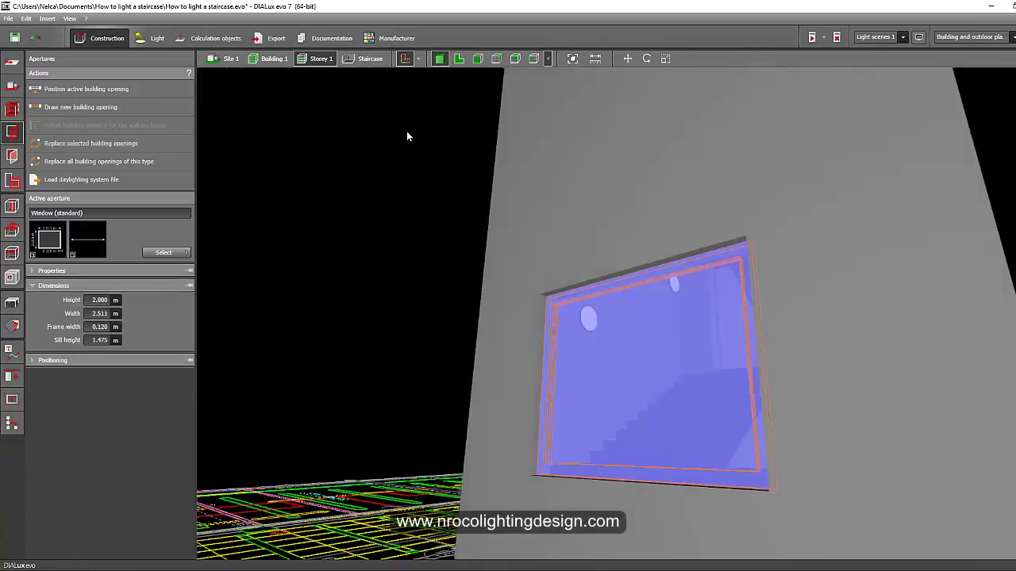
right_click_drag(408, 136, 325, 252)
Place a second standard window on the same wall and move it above the first to a sill height of about 4.5 m.
left_click(103, 107)
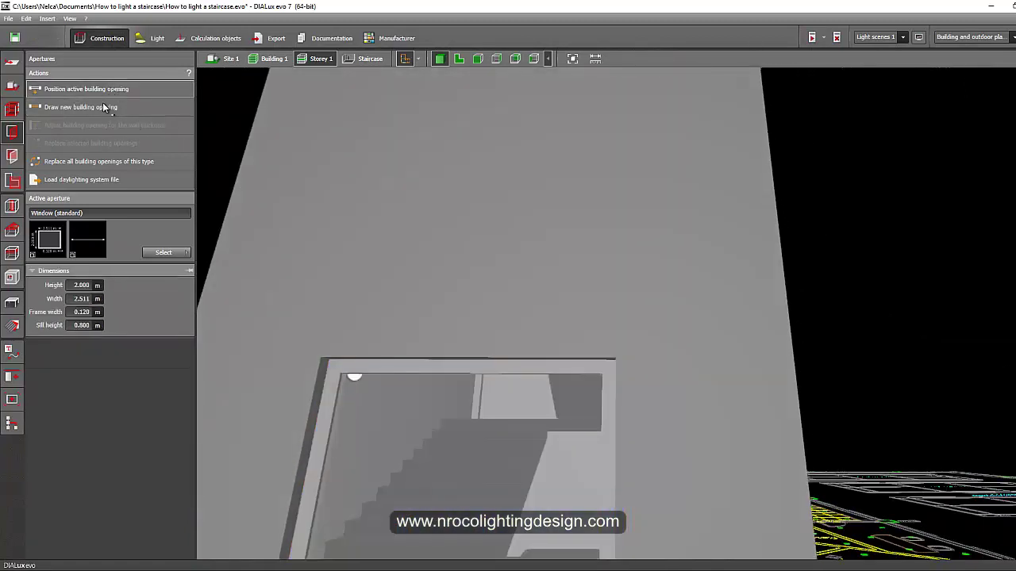
left_click(453, 159)
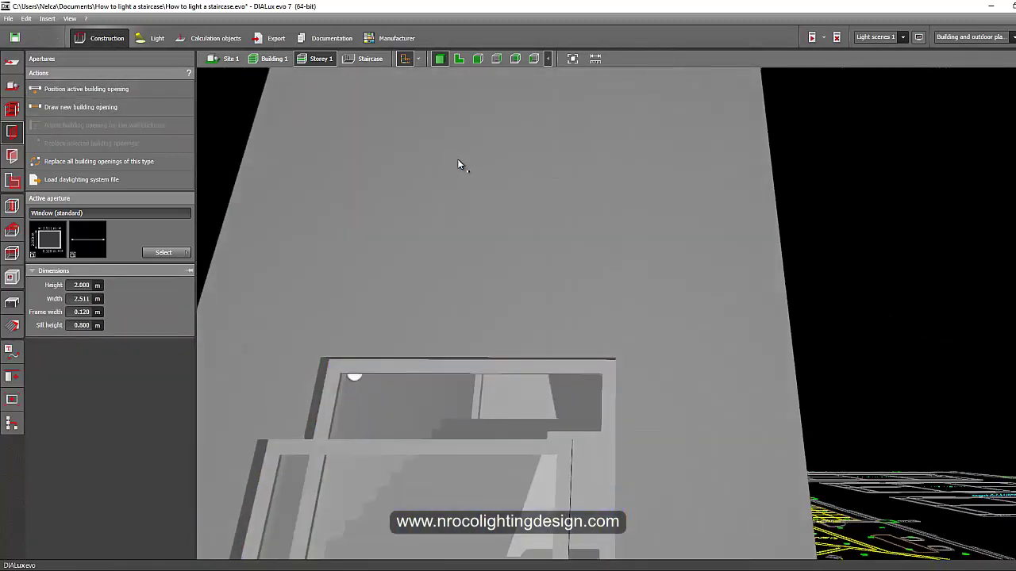
scroll(442, 396, "down", 3)
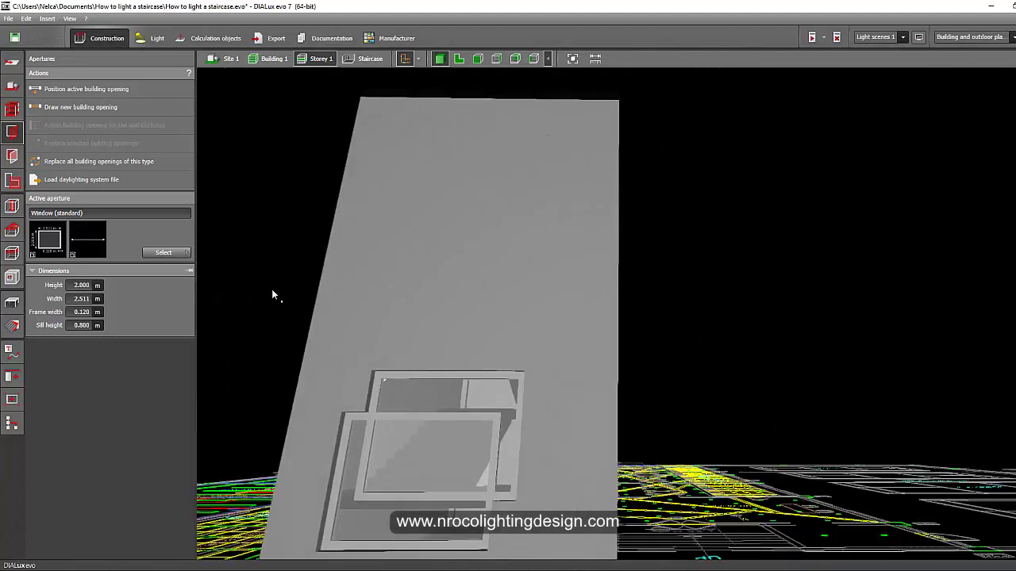
left_click(391, 471)
right_click(354, 421)
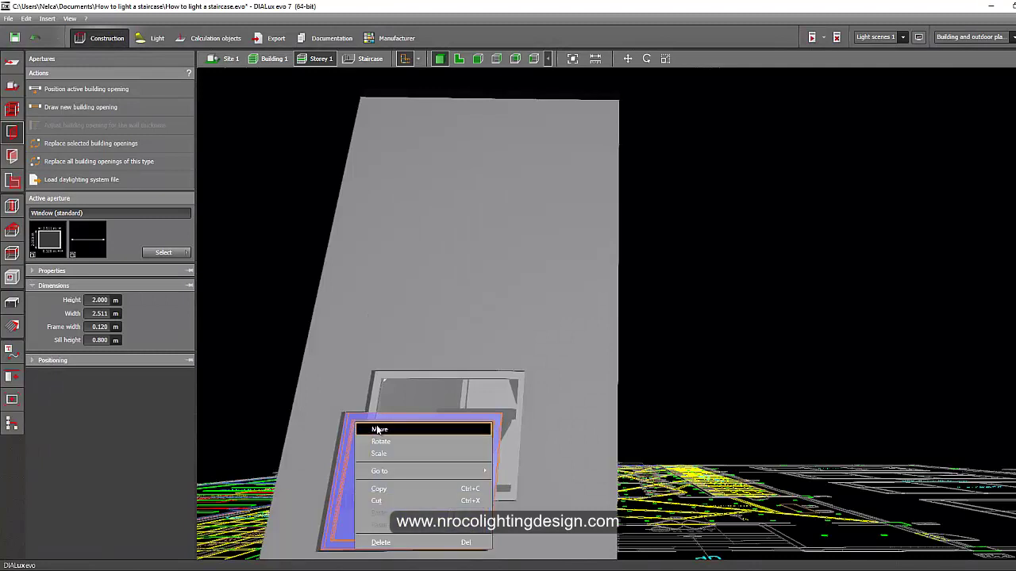
left_click(377, 430)
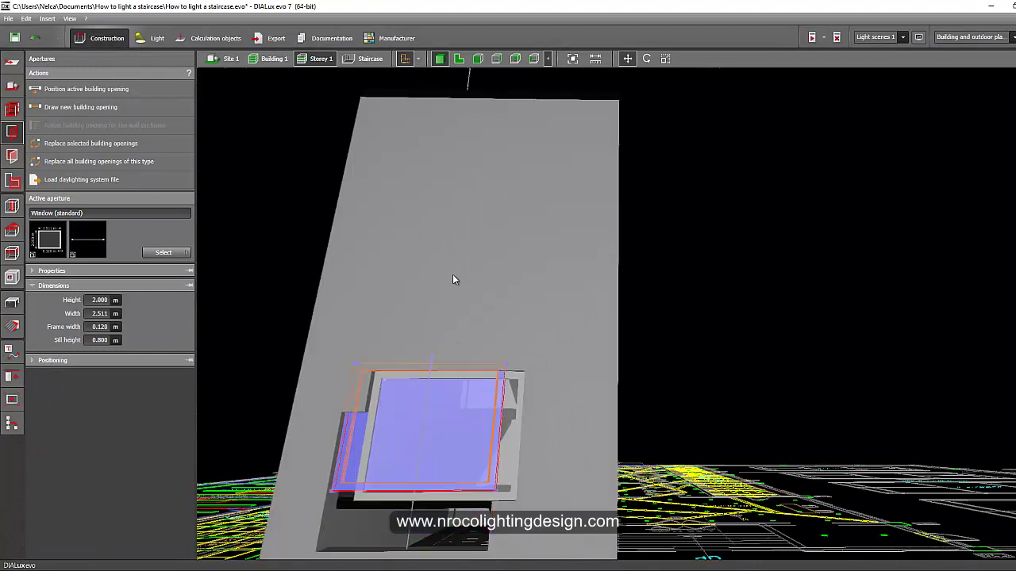
left_click(472, 210)
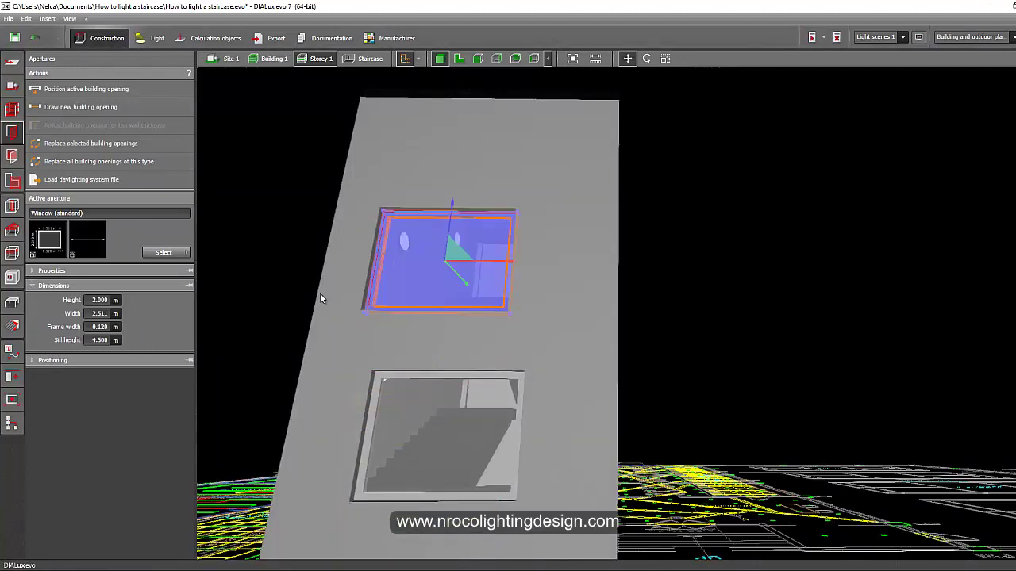
Raise the upper window to a sill height of about 4.7 m and align it horizontally with the window on the floor plan.
left_click(477, 58)
scroll(469, 174, "up", 5)
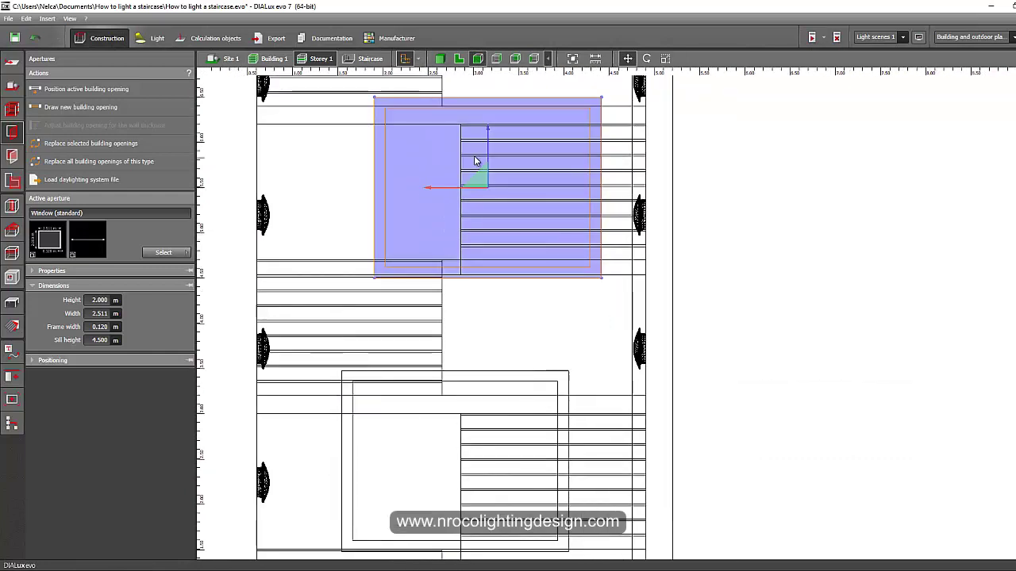
left_click_drag(486, 134, 489, 109)
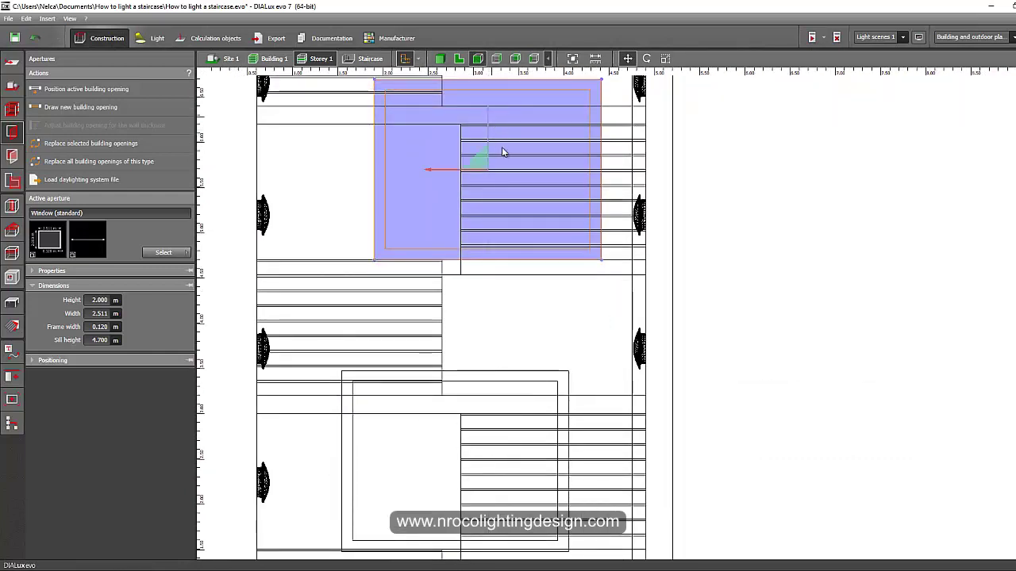
left_click(459, 59)
scroll(529, 195, "up", 2)
left_click_drag(558, 222, 510, 223)
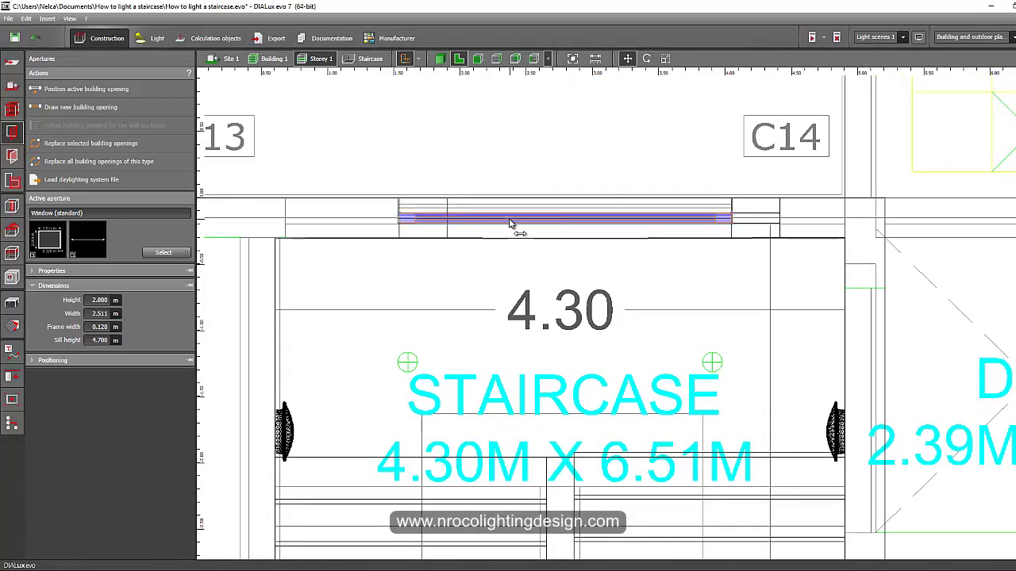
Inspect both stacked windows on the staircase wall from outside in 3D.
left_click(439, 59)
left_click(250, 196)
right_click_drag(250, 196, 334, 394)
left_click_drag(334, 395, 406, 472)
left_click(406, 470)
left_click(270, 320)
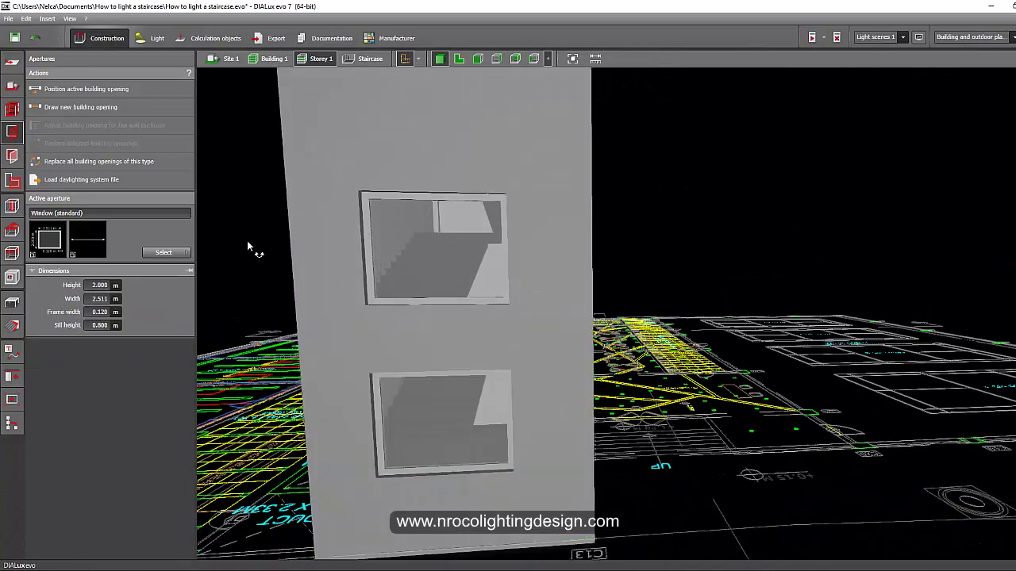
scroll(246, 248, "down", 5)
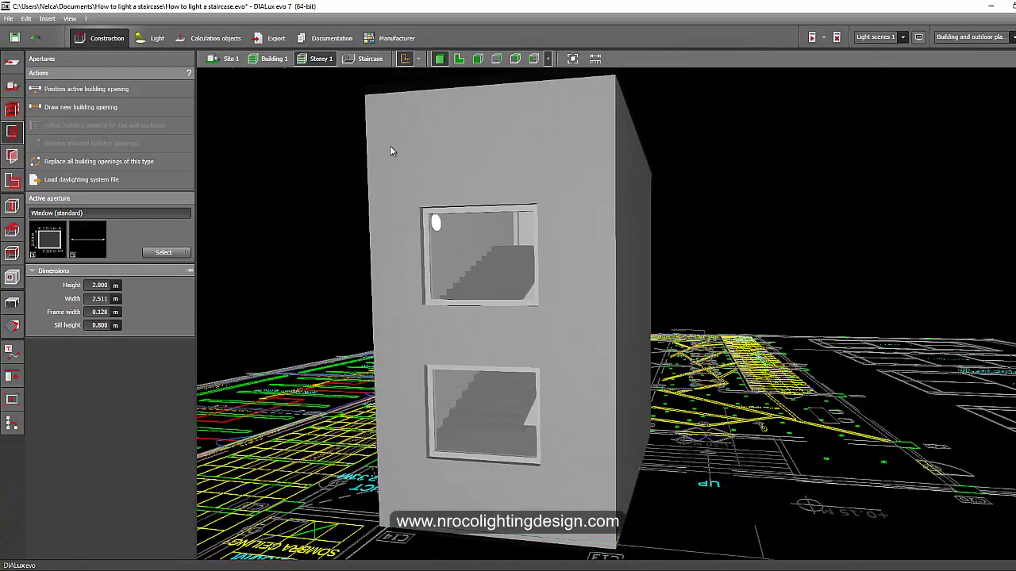
Place a third standard window on the same wall and move it above the other two to a sill height of about 6.9 m.
left_click_drag(390, 147, 372, 156)
scroll(439, 300, "up", 3)
left_click_drag(440, 300, 516, 341)
left_click(107, 103)
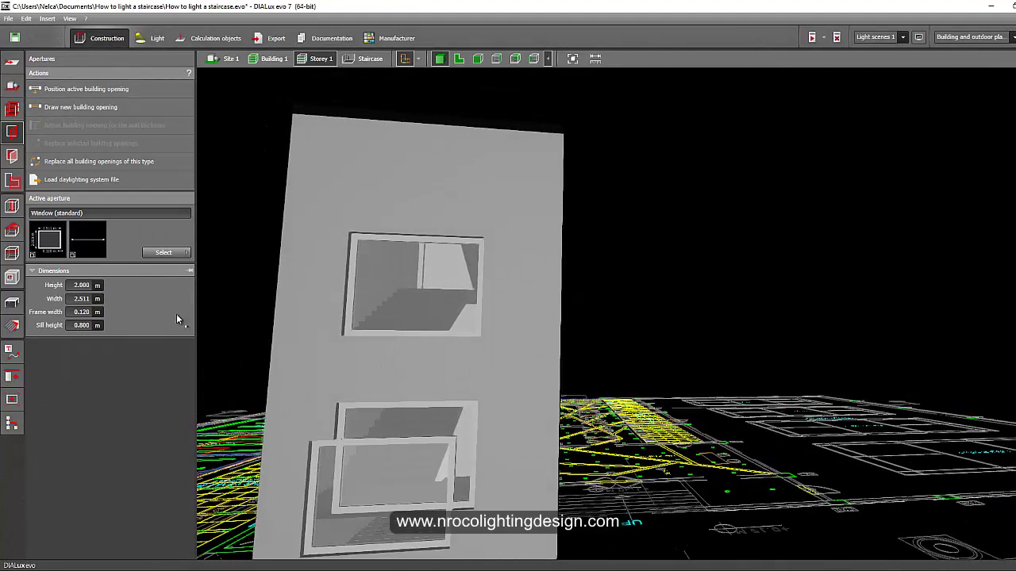
left_click(309, 460)
right_click(313, 458)
left_click(353, 346)
right_click(316, 478)
left_click(341, 365)
left_click_drag(384, 428, 455, 143)
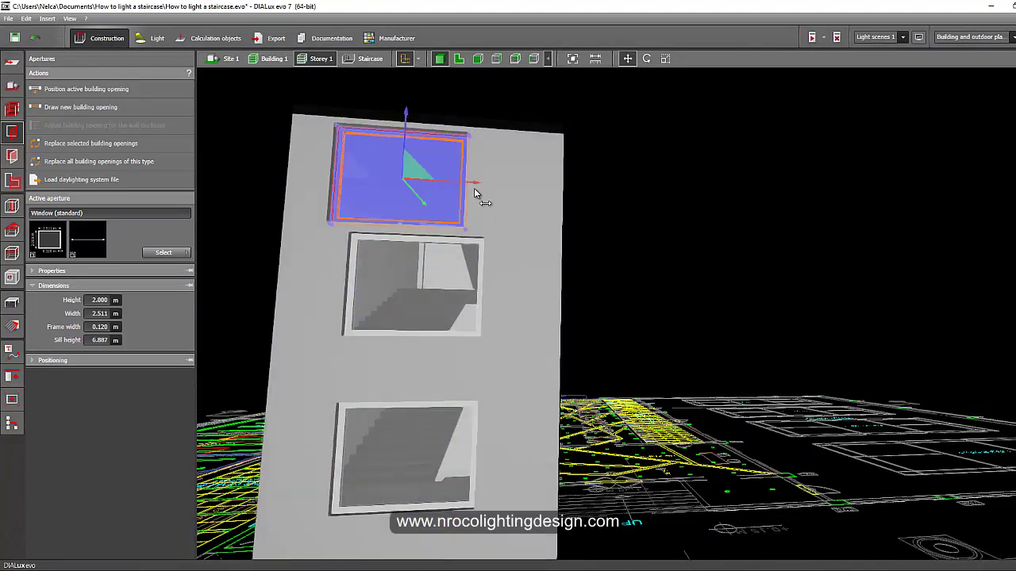
Align the top window horizontally with the windows below, using the floor plan window as reference.
left_click_drag(475, 189, 503, 187)
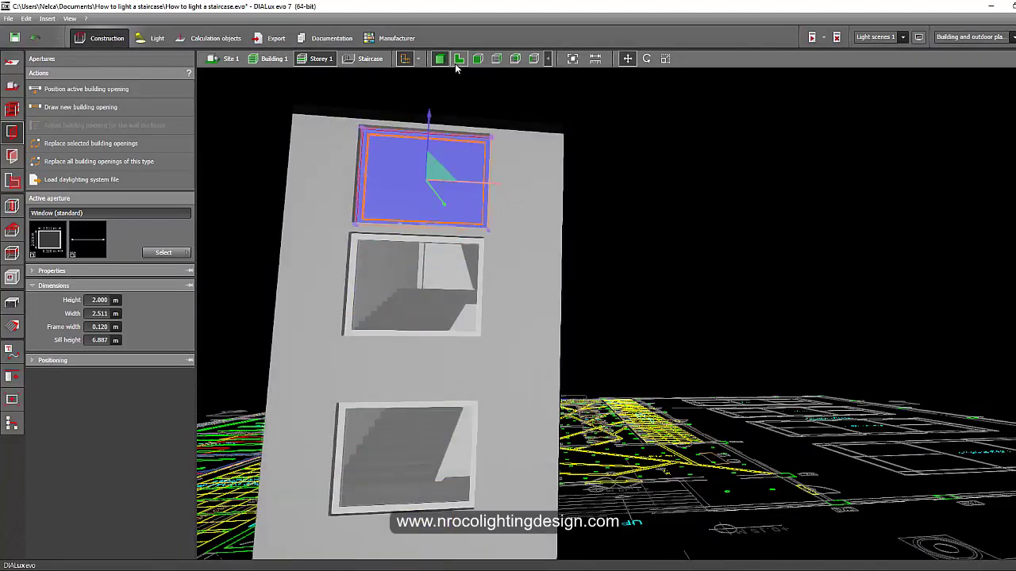
left_click(457, 59)
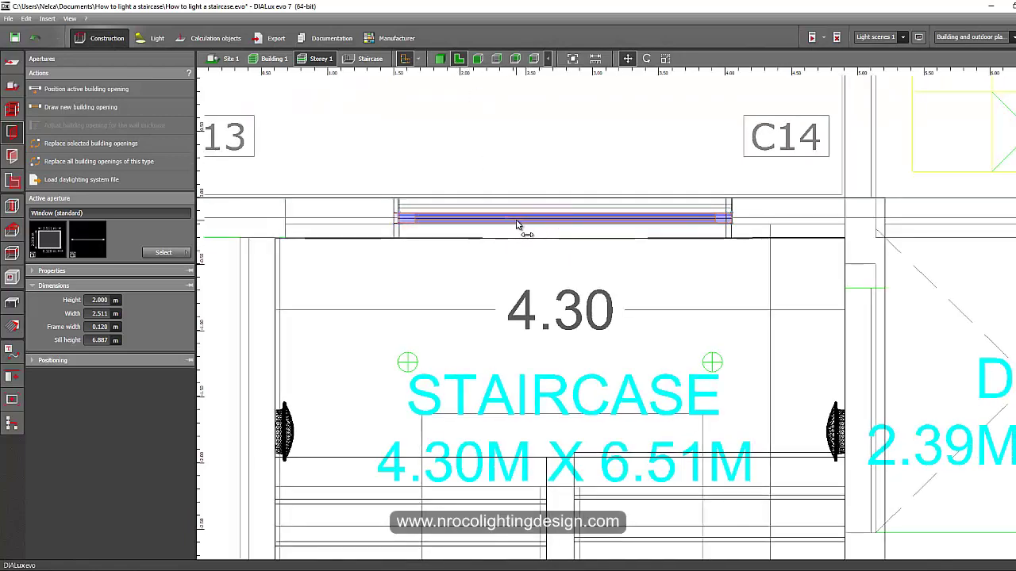
left_click(439, 59)
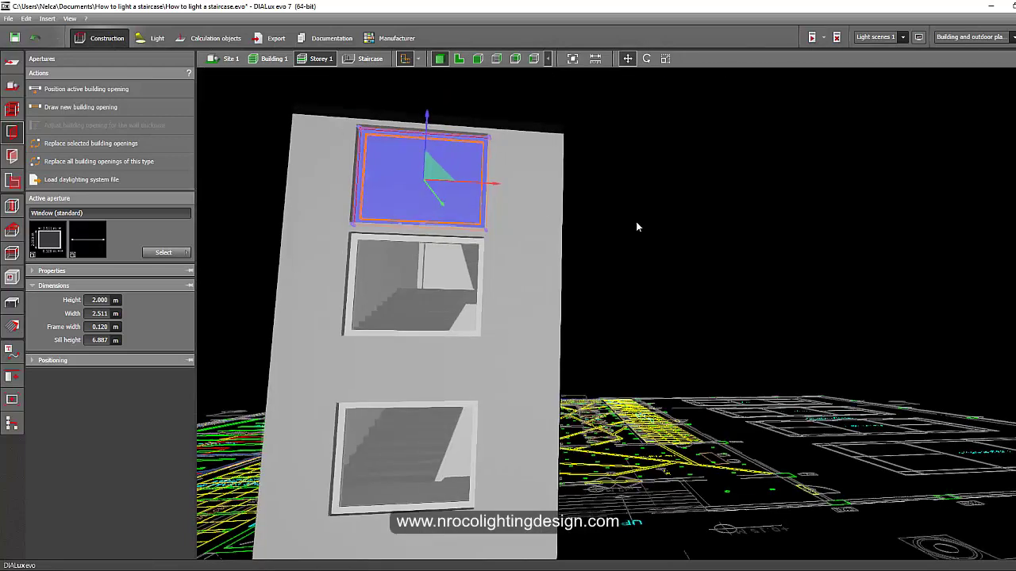
left_click(637, 223)
Move the lowest window down the wall to a sill height of about 1.04 m.
mouse_move(561, 327)
right_mouse_down()
mouse_move(551, 332)
mouse_move(560, 342)
right_mouse_up()
left_click(457, 408)
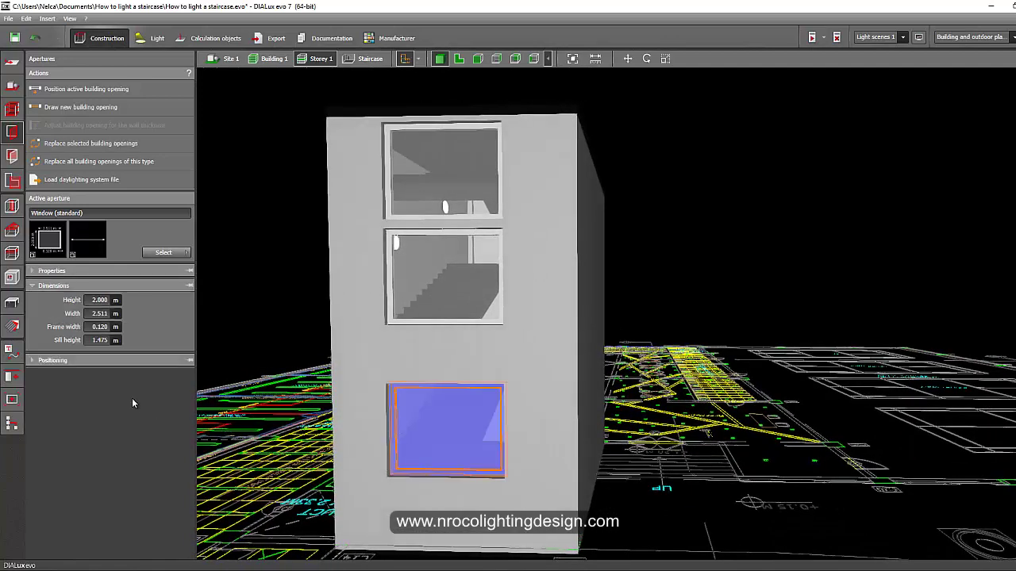
right_click(439, 425)
left_click(445, 429)
left_click_drag(451, 383, 451, 405)
Move the middle window down to a sill height of about 3.9 m.
left_click(448, 288)
right_click(450, 288)
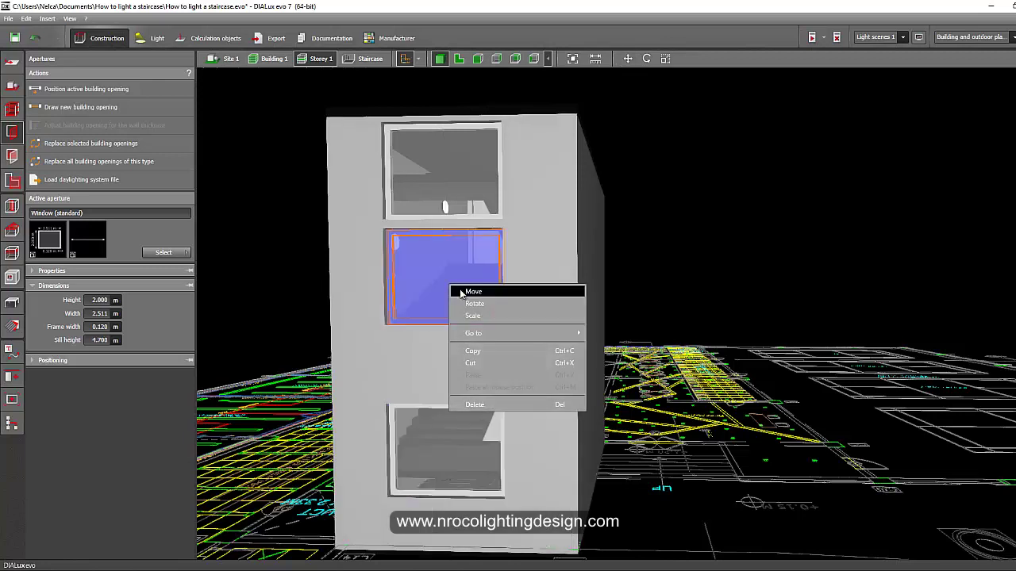
left_click(460, 293)
left_click_drag(451, 243, 453, 257)
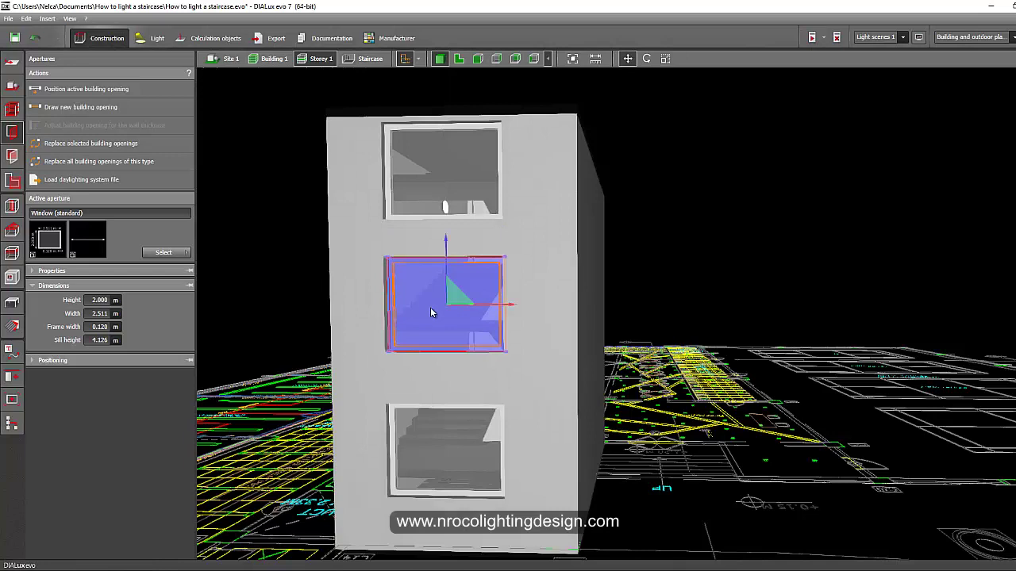
Lower the top window away from the roof edge to a sill height of about 6.4 m.
left_click(461, 188)
right_click(465, 181)
left_click(468, 187)
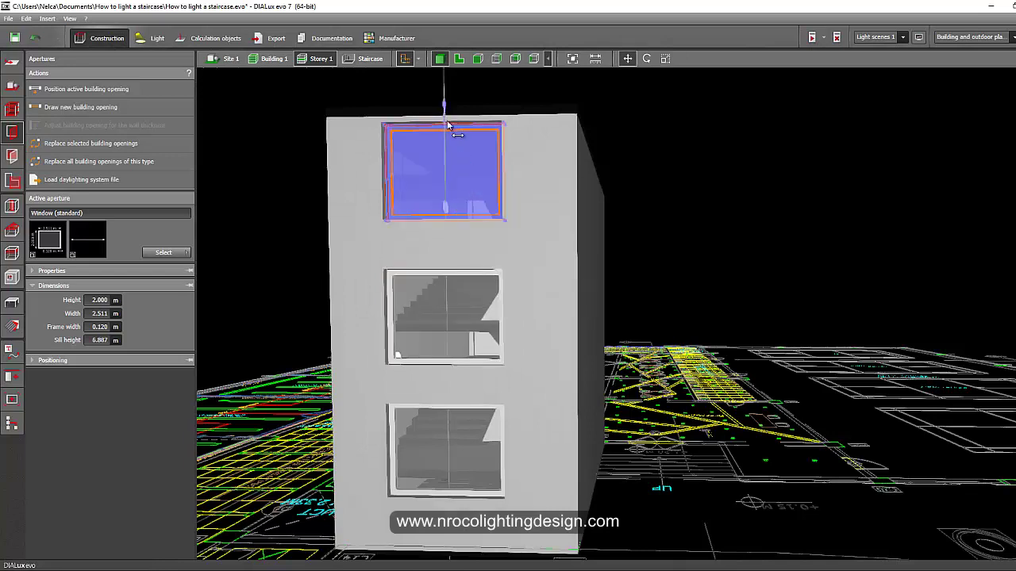
left_click_drag(452, 127, 458, 149)
left_click(672, 248)
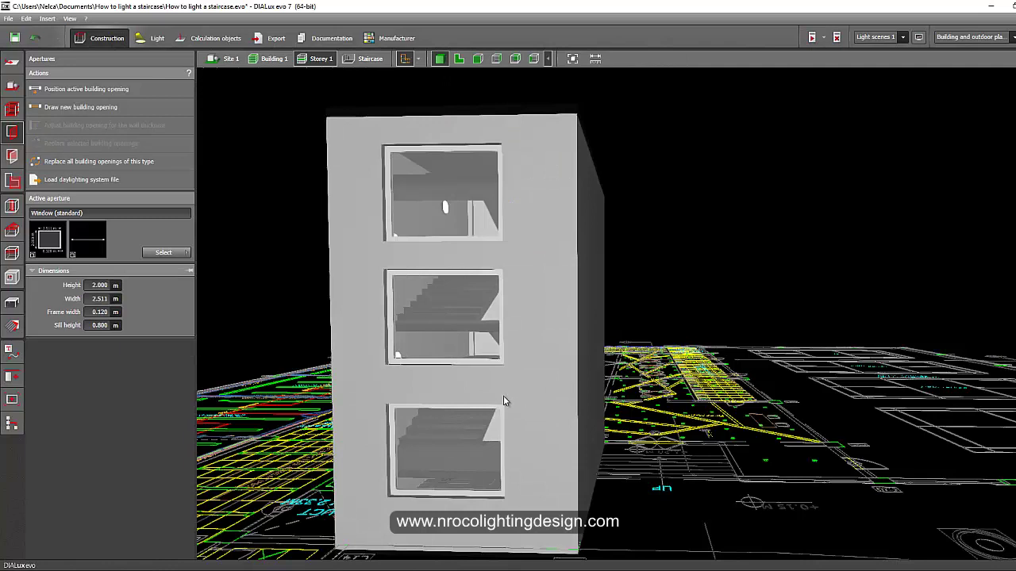
Set the lowest window's sill height to 1 m.
left_click(477, 313)
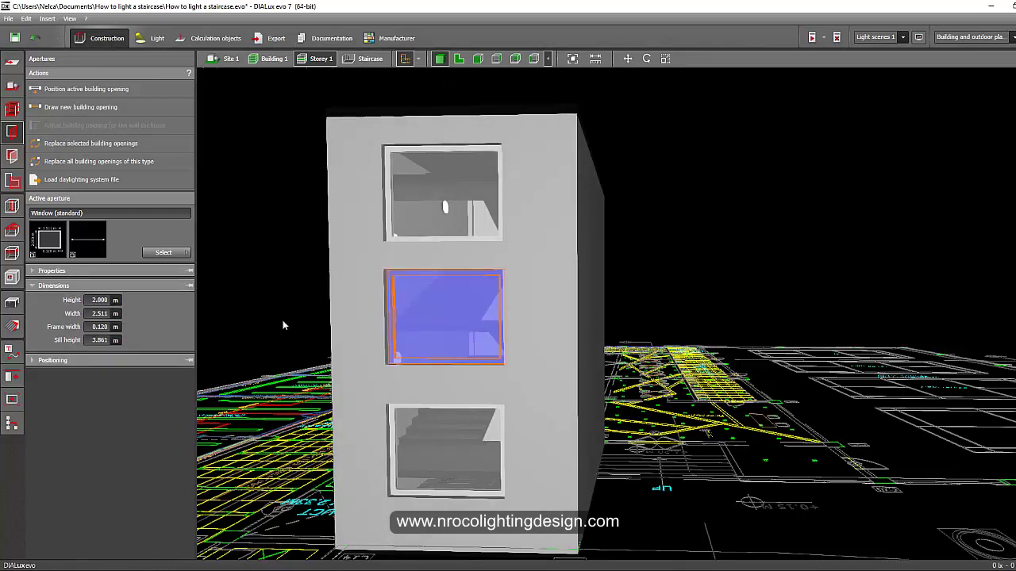
left_click(262, 319)
left_click_drag(262, 319, 463, 412)
scroll(546, 354, "up", 3)
left_click_drag(384, 384, 659, 299)
left_click(601, 367)
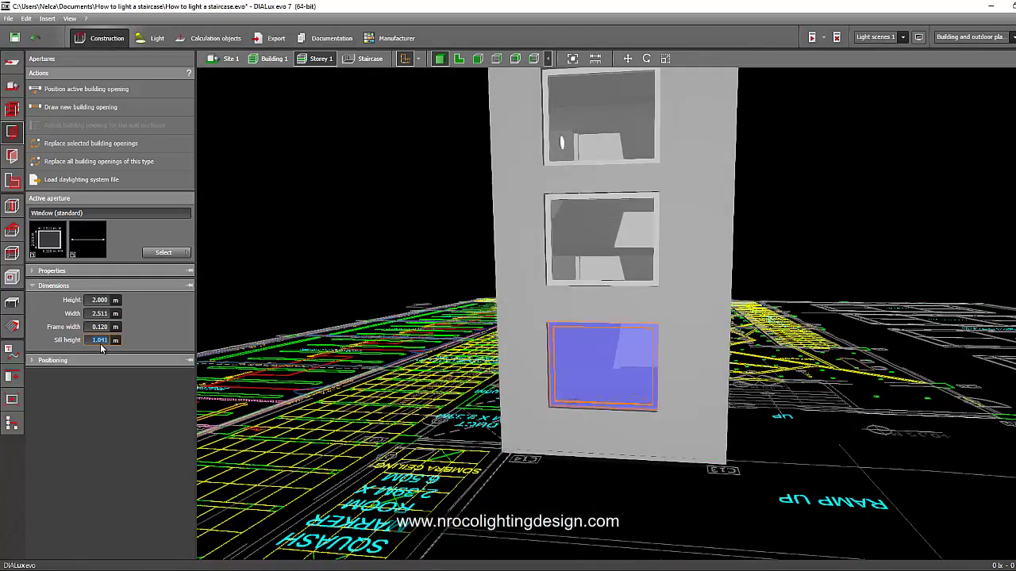
key("Return")
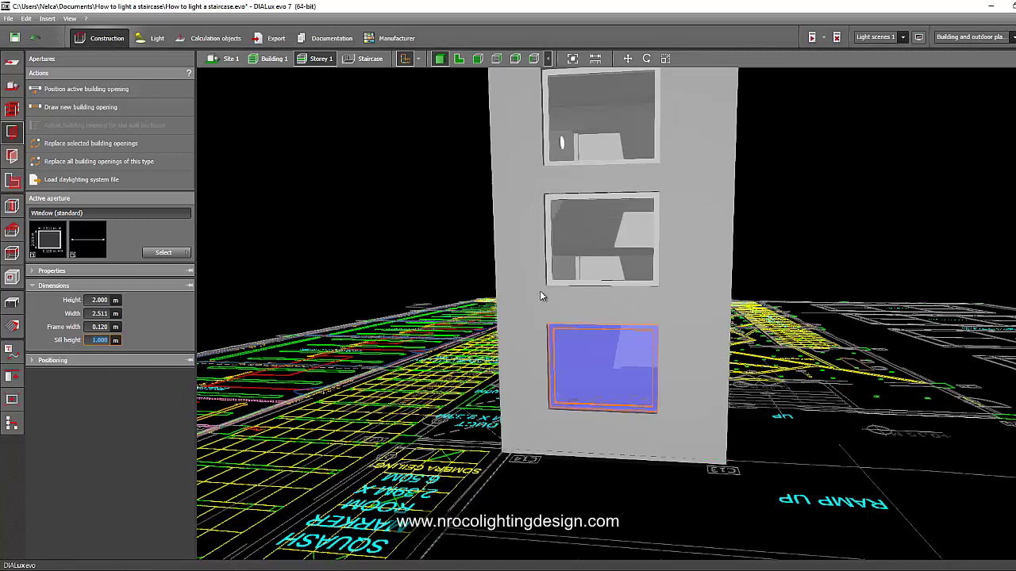
Set the middle window's sill height to 4 m.
left_click(586, 285)
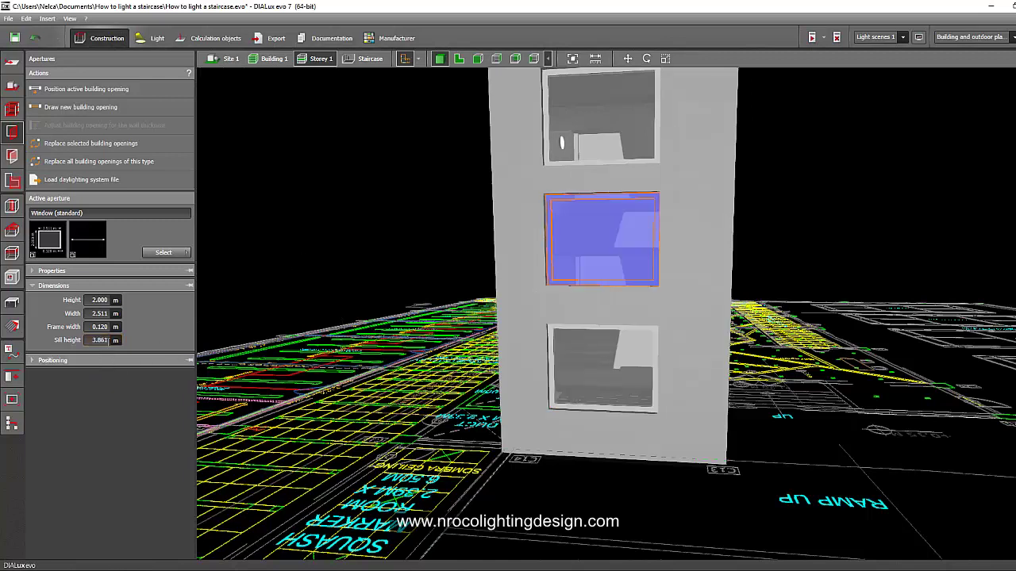
left_click(109, 340)
type("4")
key("Return")
Set the top window's sill height to 7 m.
left_click(578, 150)
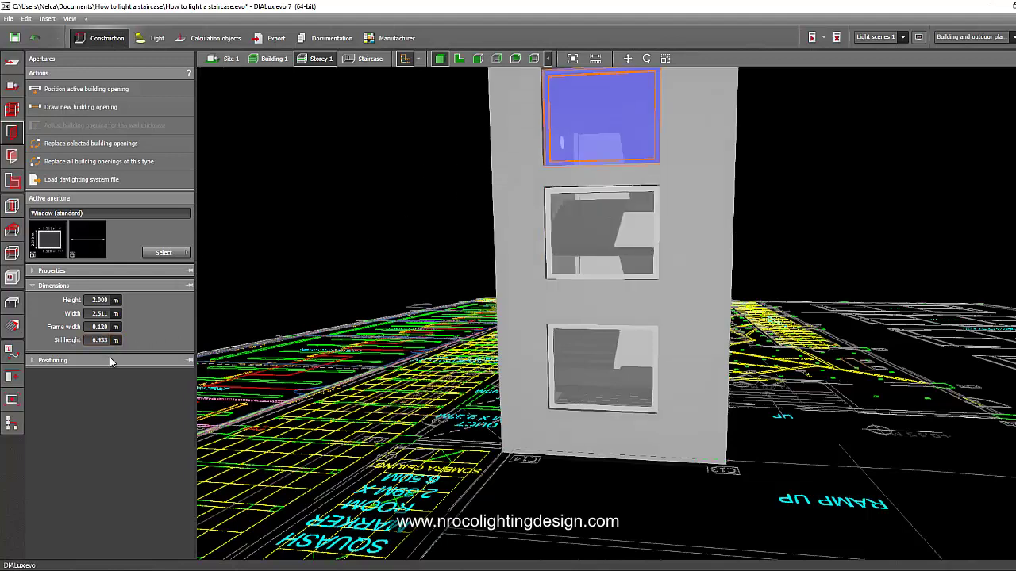
type("6")
key("Return")
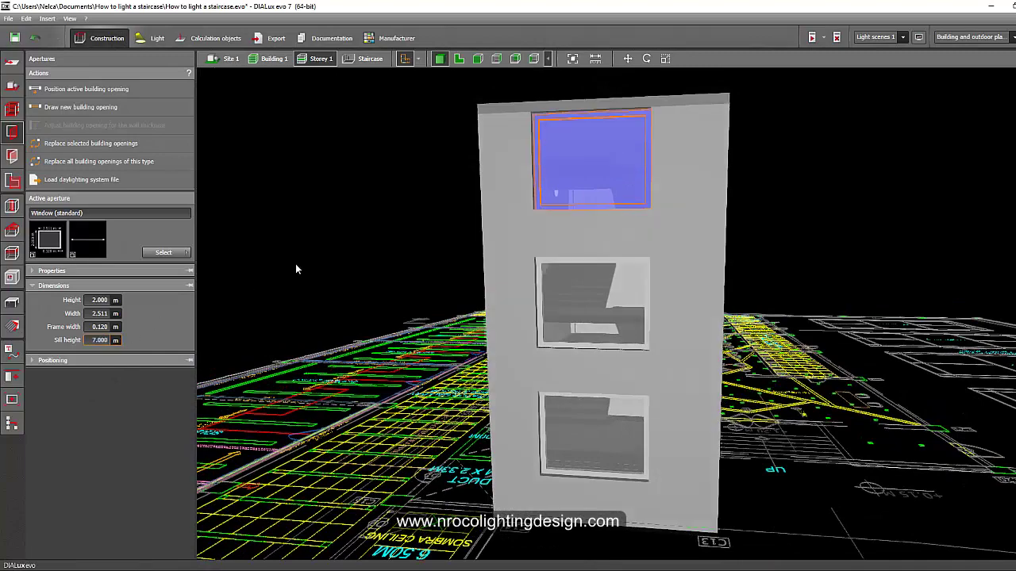
Examine the window heights against the stair landings in the side elevation.
left_click_drag(296, 264, 635, 323)
scroll(429, 340, "up", 3)
scroll(636, 324, "up", 2)
left_click(478, 57)
scroll(465, 266, "down", 5)
left_click(496, 58)
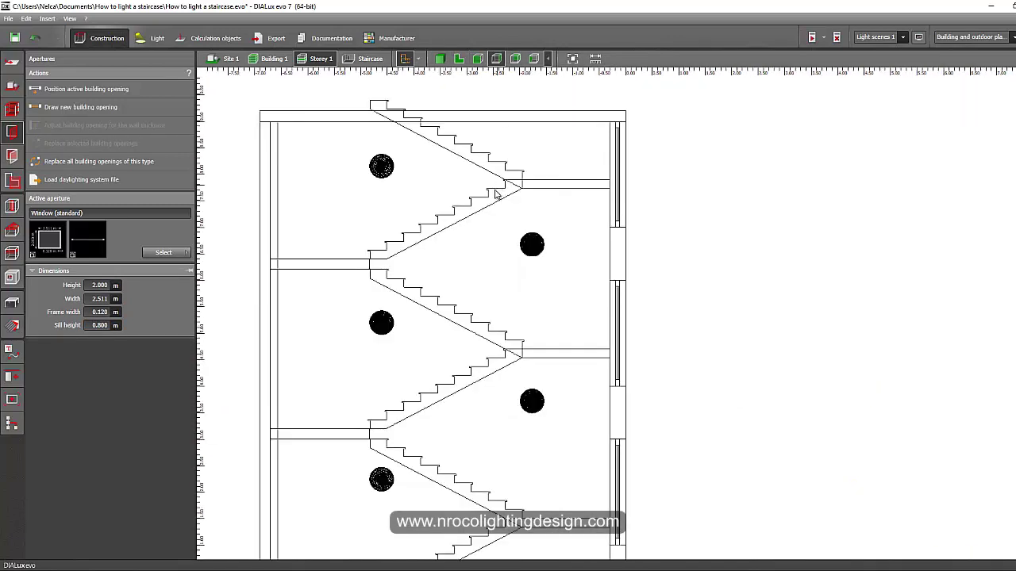
Inspect the three stacked windows and the stairs behind them from outside in 3D.
left_click(439, 58)
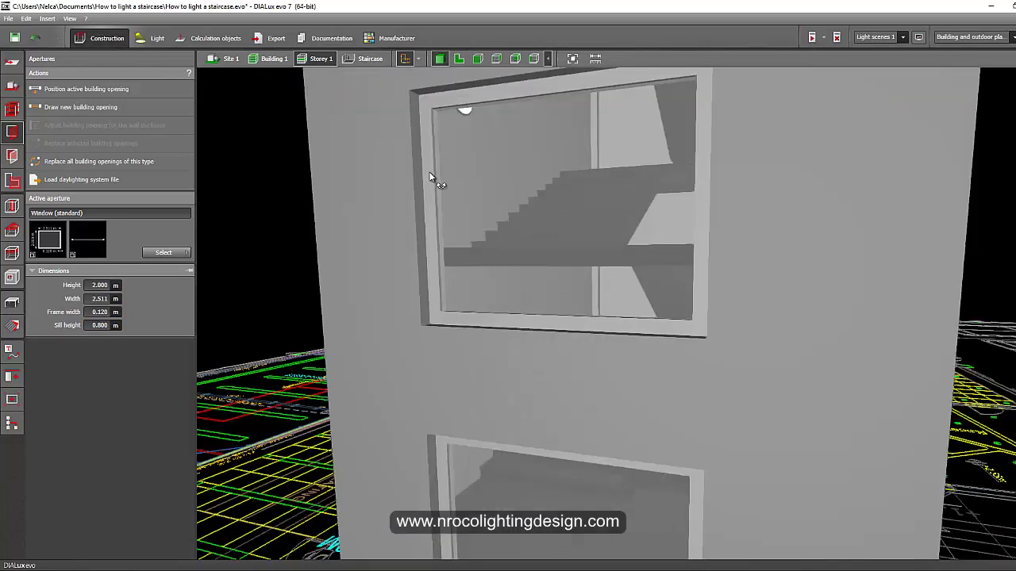
scroll(423, 193, "down", 4)
right_click_drag(524, 367, 461, 363)
scroll(538, 377, "up", 2)
middle_click_drag(494, 284, 524, 371)
right_click_drag(536, 246, 603, 238)
middle_click_drag(544, 367, 540, 476)
scroll(539, 381, "down", 1)
right_click_drag(487, 368, 533, 349)
middle_click_drag(548, 262, 554, 228)
right_click_drag(553, 227, 540, 348)
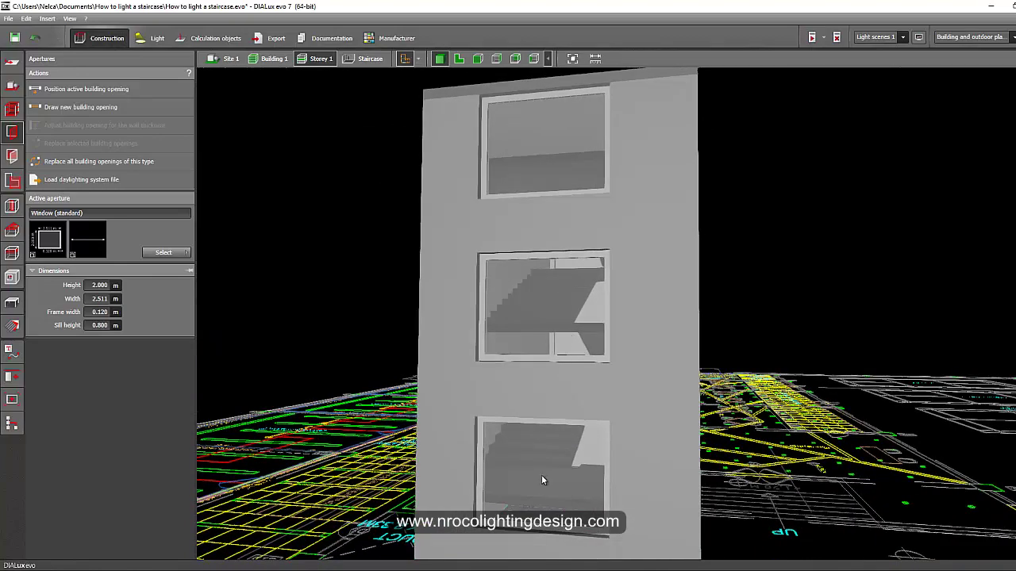
right_click_drag(537, 476, 513, 355)
scroll(560, 322, "up", 5)
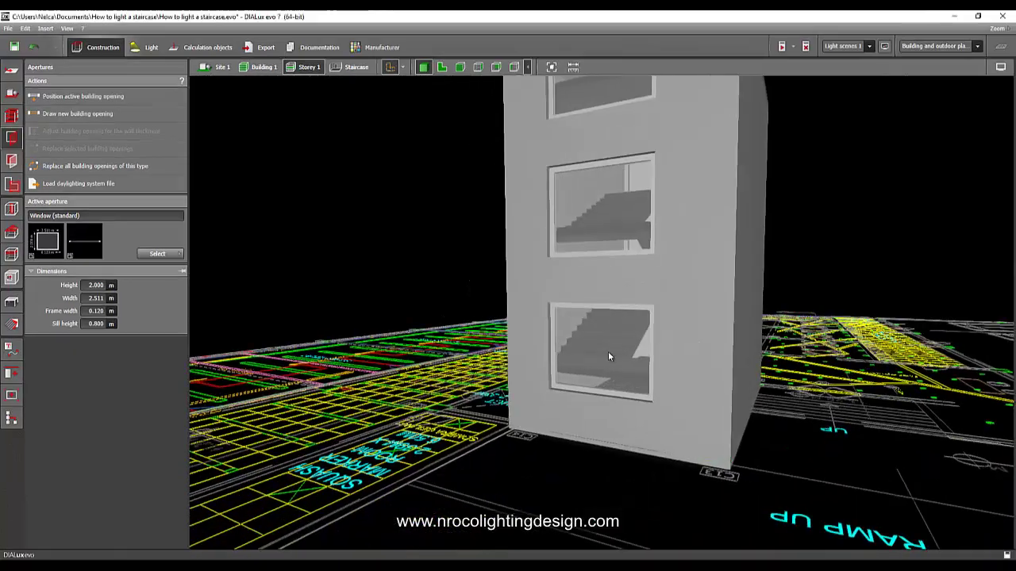
Raise the lowest window to the first landing in the side elevation and set its sill height to 1.5 m.
left_click(593, 359)
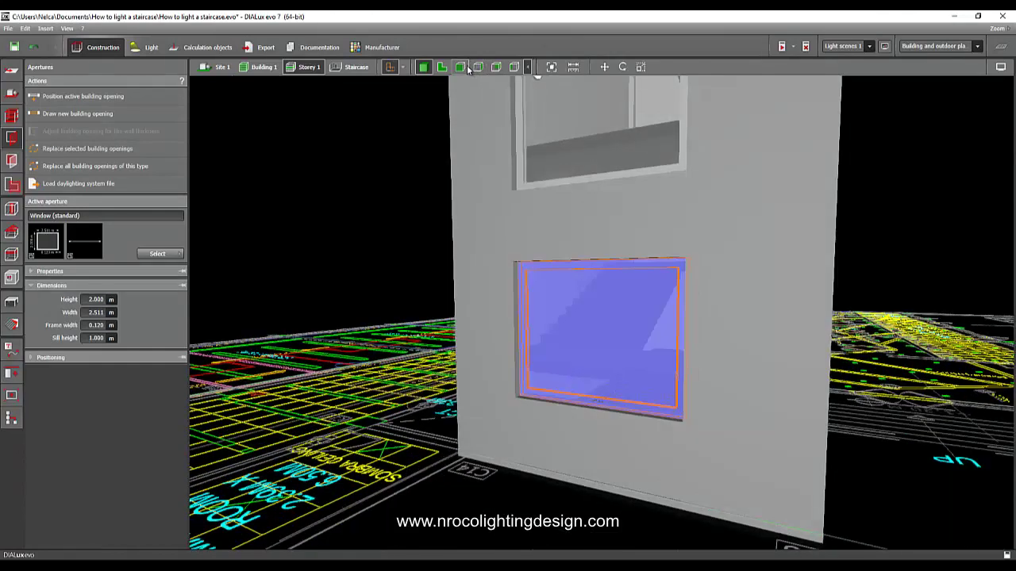
left_click(467, 67)
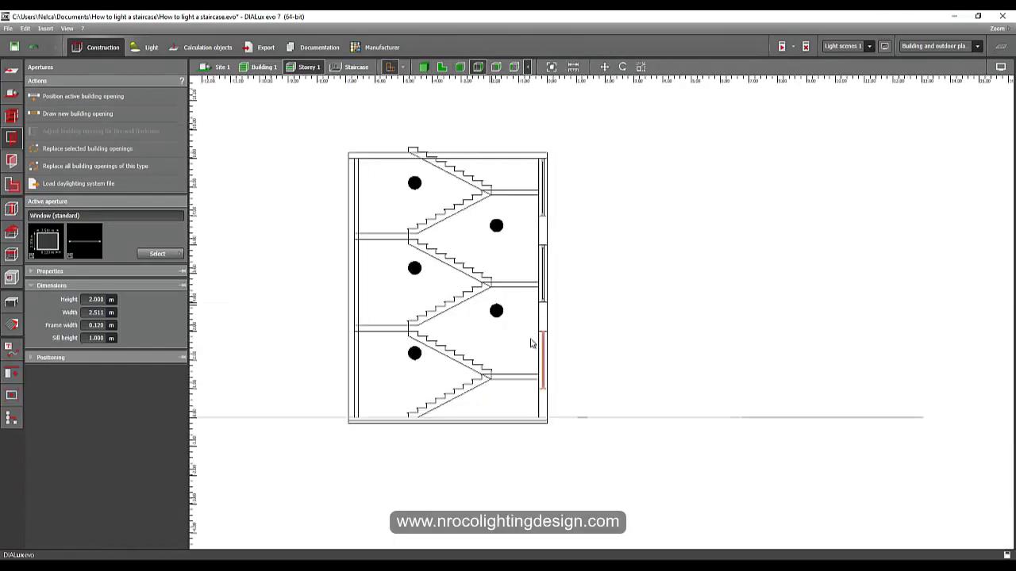
scroll(552, 349, "up", 3)
right_click(559, 368)
left_click(575, 369)
left_click(557, 290)
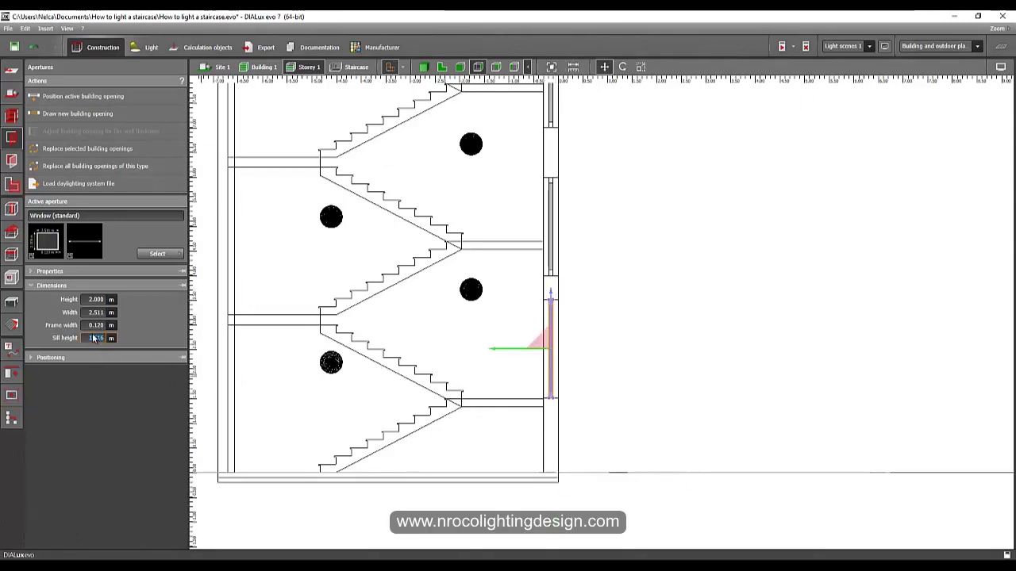
type("1.5")
key("Return")
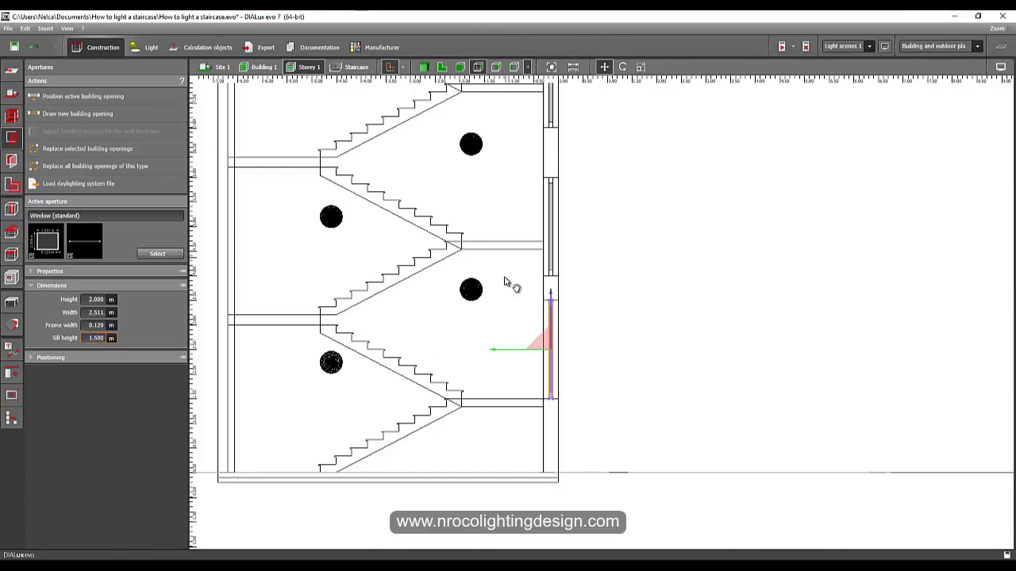
Raise the middle window to the level of the next landing, at a sill height of about 4.7 m.
middle_click_drag(504, 286, 501, 330)
right_click(546, 279)
left_click(553, 285)
left_click_drag(549, 212, 553, 178)
left_click(554, 182)
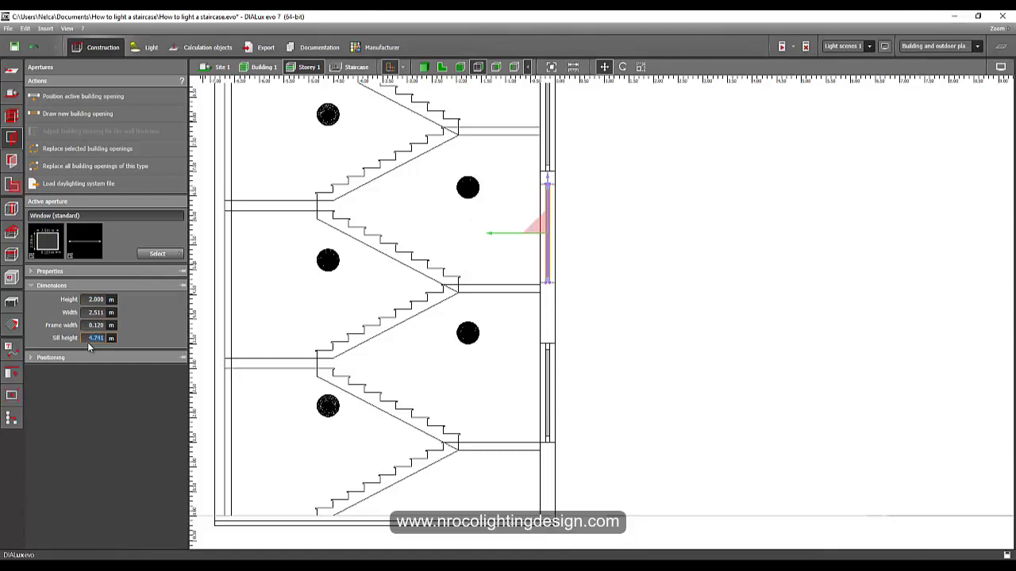
key("Return")
Set the height of Storey 1 to 10 m to make room above the top window.
middle_click_drag(552, 164, 542, 288)
left_click(539, 251)
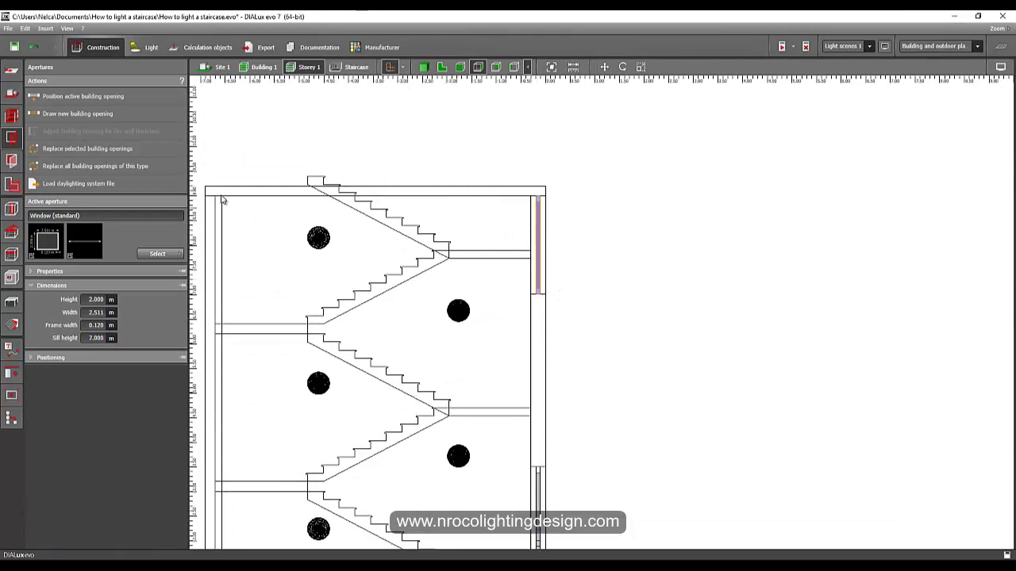
left_click(12, 95)
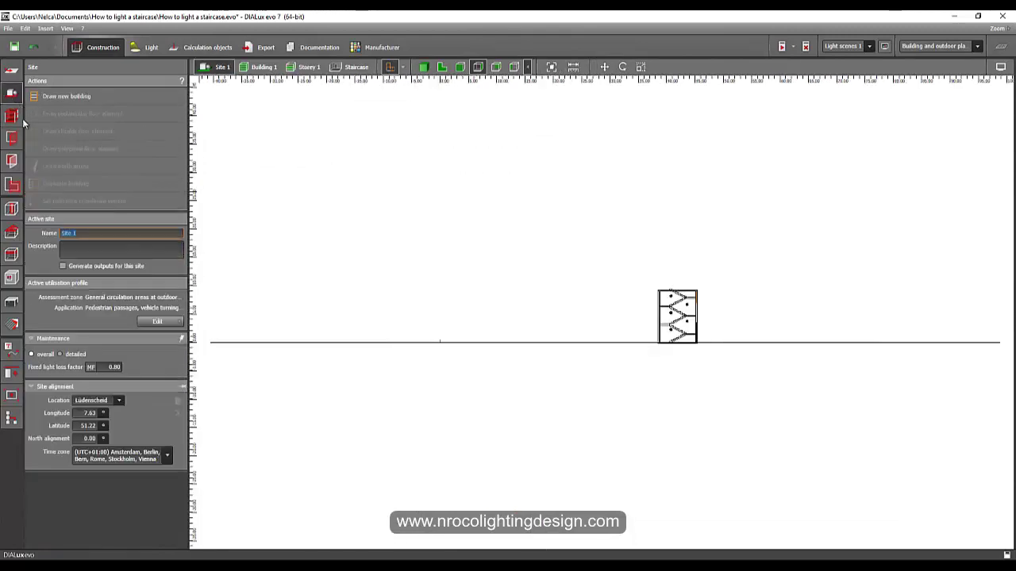
left_click(11, 117)
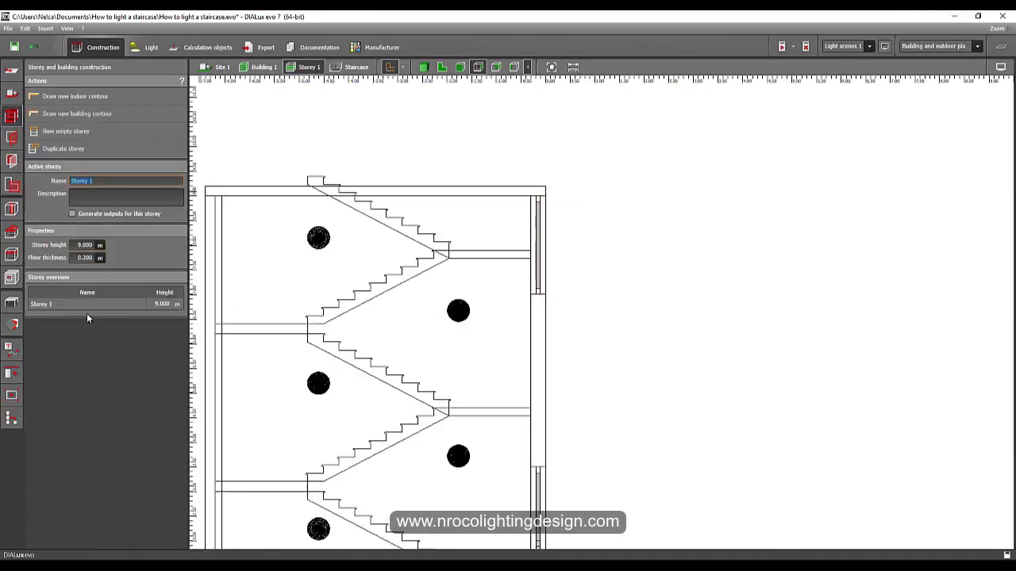
left_click(84, 244)
type("10")
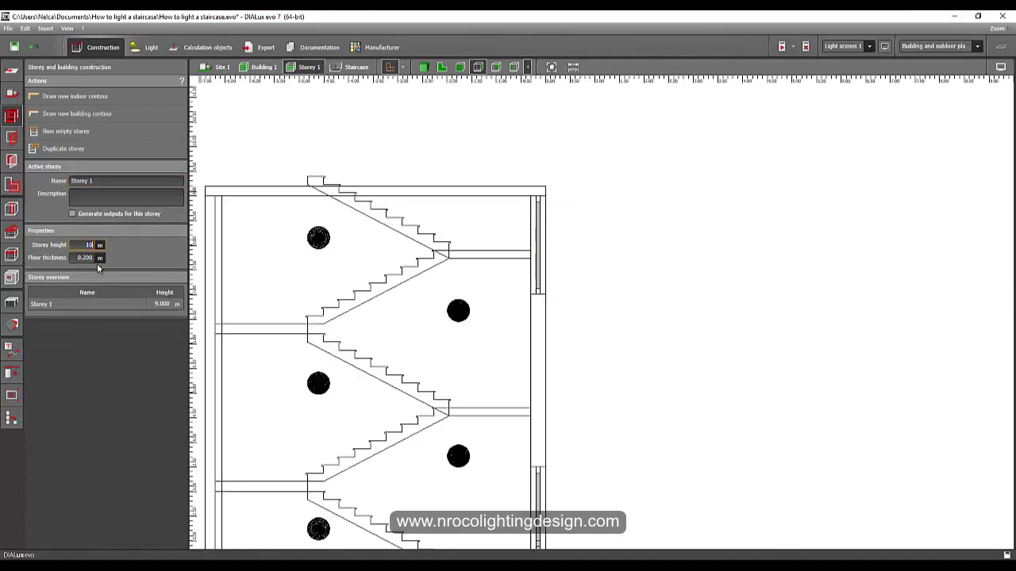
key("Return")
Raise the top window towards the new ceiling and set its vertical position to 8.9 m.
left_click(539, 176)
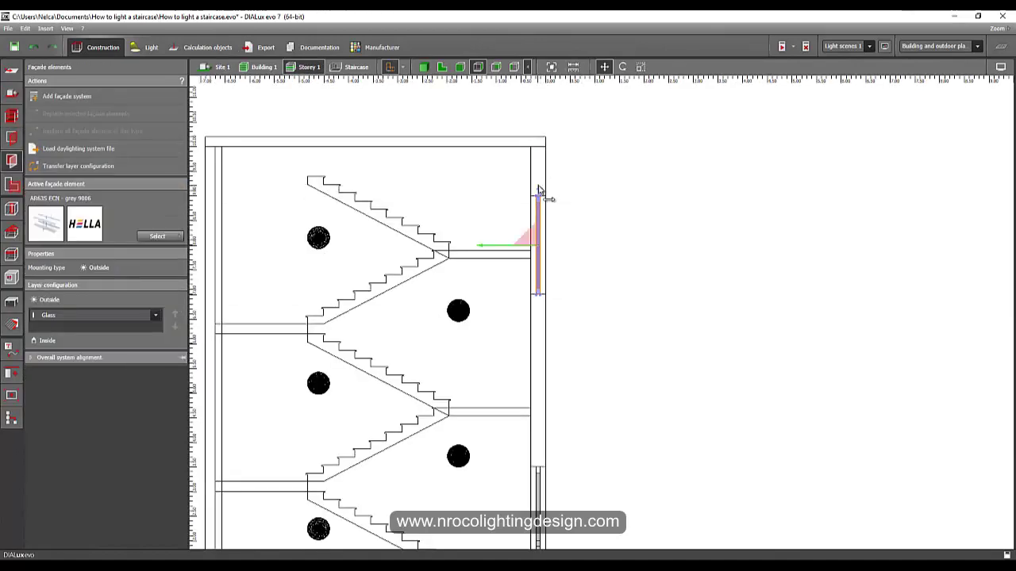
left_click_drag(539, 167, 539, 141)
left_click(11, 138)
left_click(79, 357)
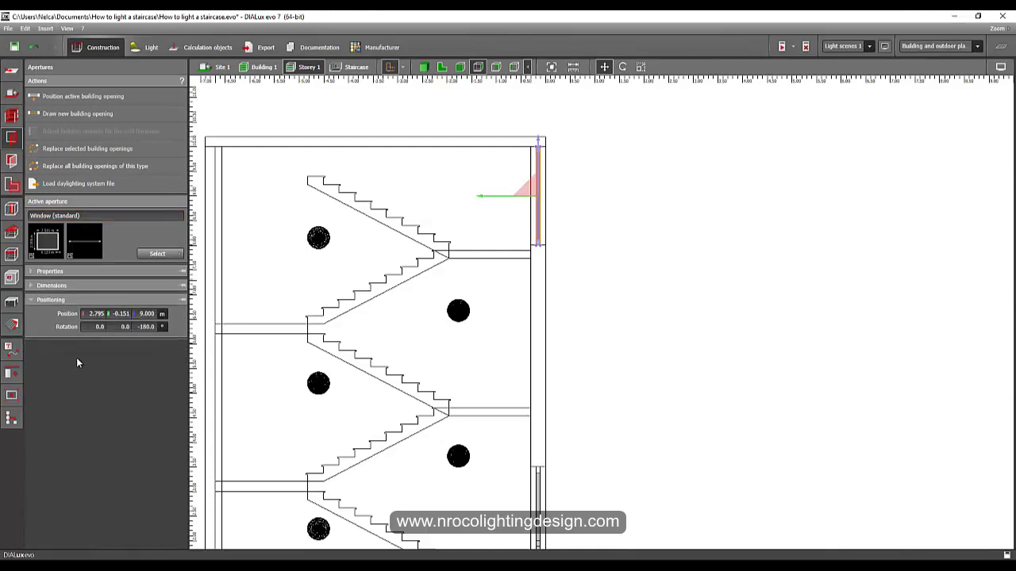
left_click(143, 313)
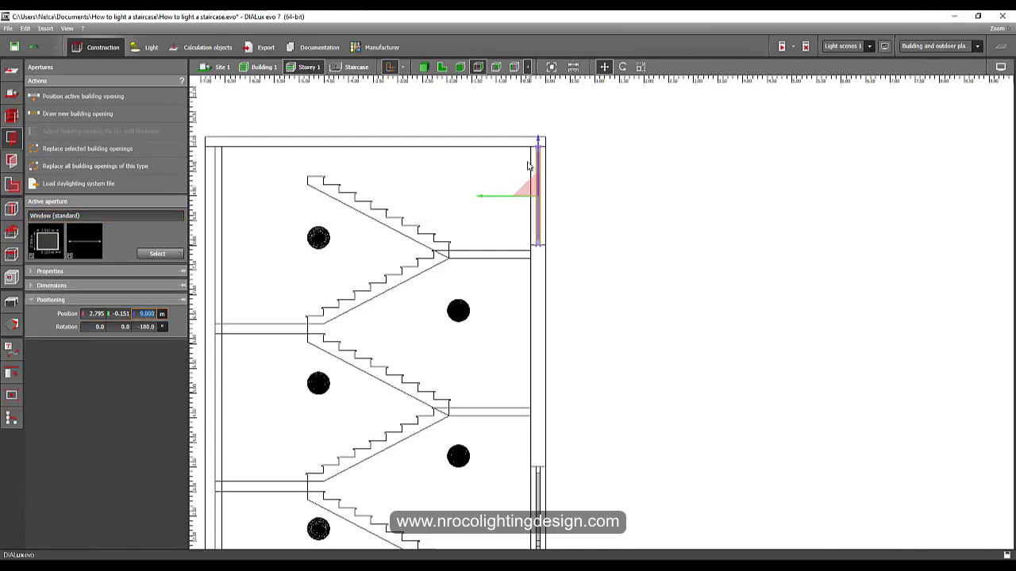
scroll(528, 164, "up", 2)
left_click_drag(549, 166, 550, 173)
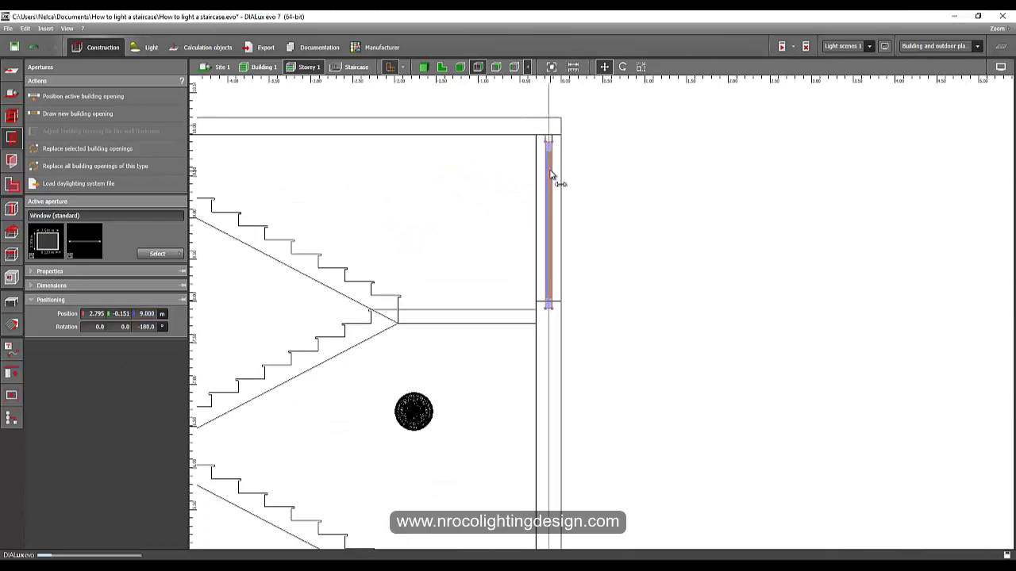
left_click(147, 313)
type("8.9")
key("Return")
left_click(677, 311)
Separate the two overlapping lower windows in the side elevation so they sit at the first and second stair landings.
left_click(423, 67)
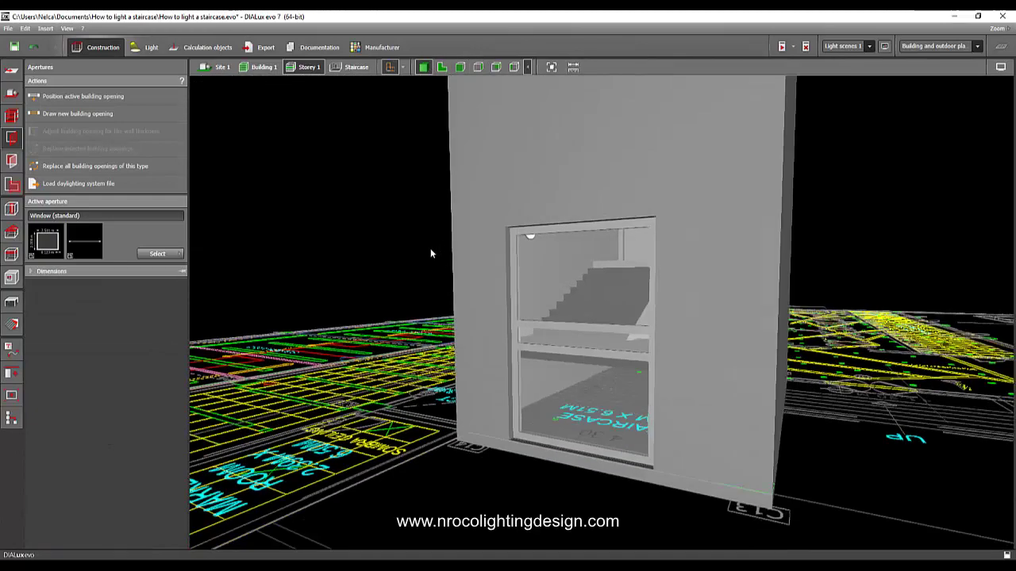
middle_click_drag(398, 351, 354, 372)
right_click_drag(354, 372, 466, 423)
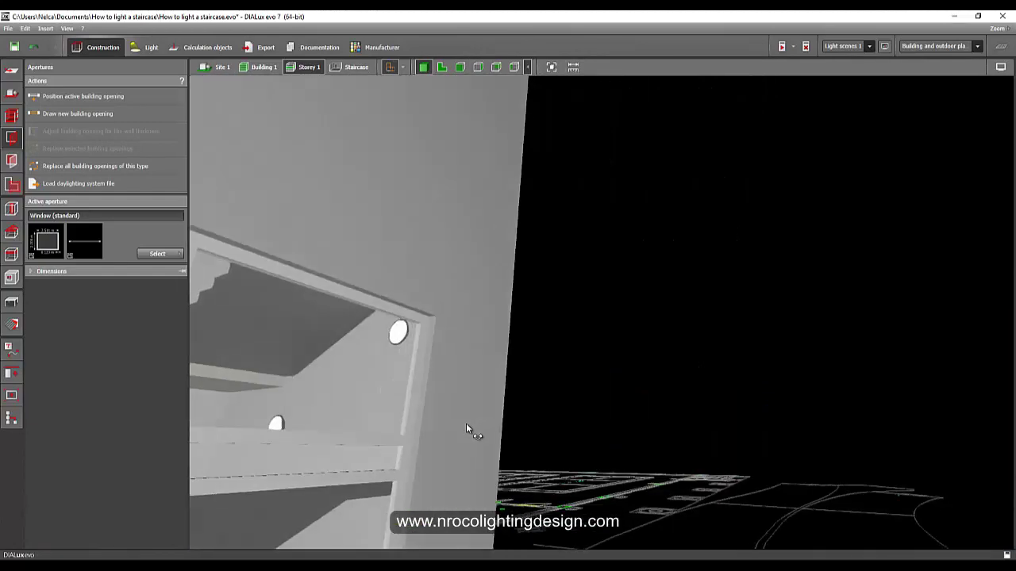
scroll(421, 441, "down", 4)
right_click_drag(341, 470, 292, 487)
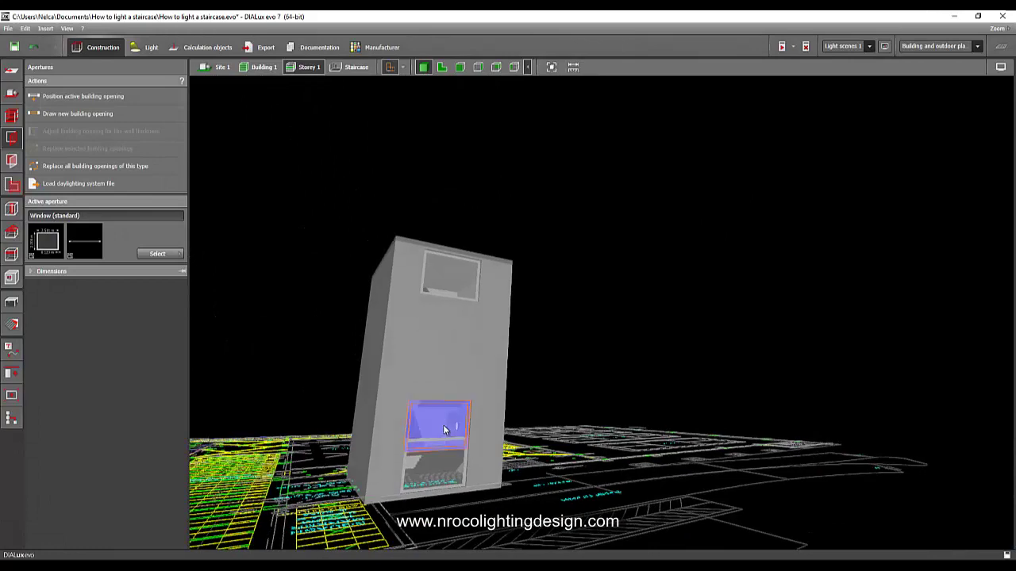
left_click(437, 435)
left_click(466, 67)
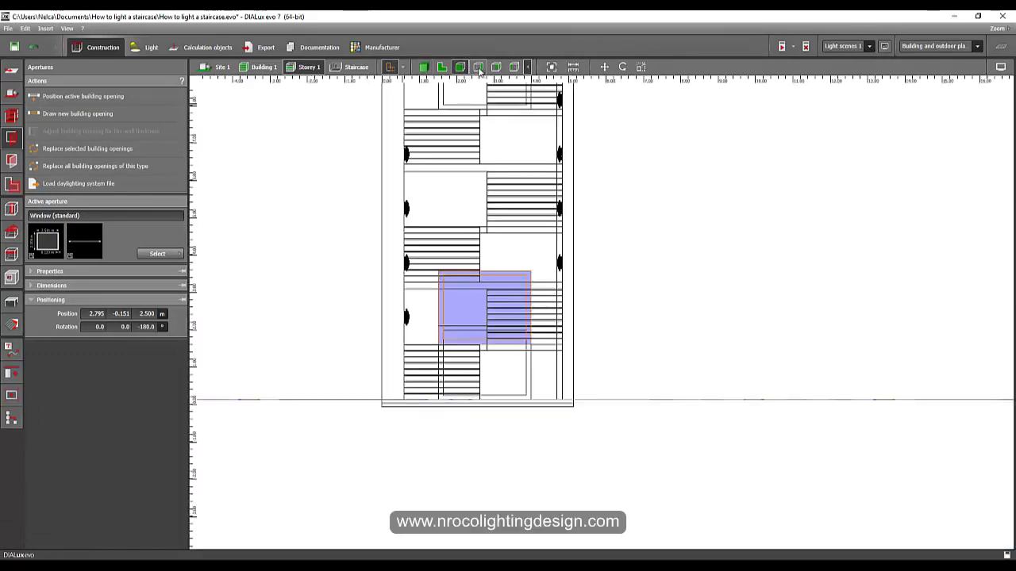
left_click(478, 66)
scroll(491, 215, "down", 5)
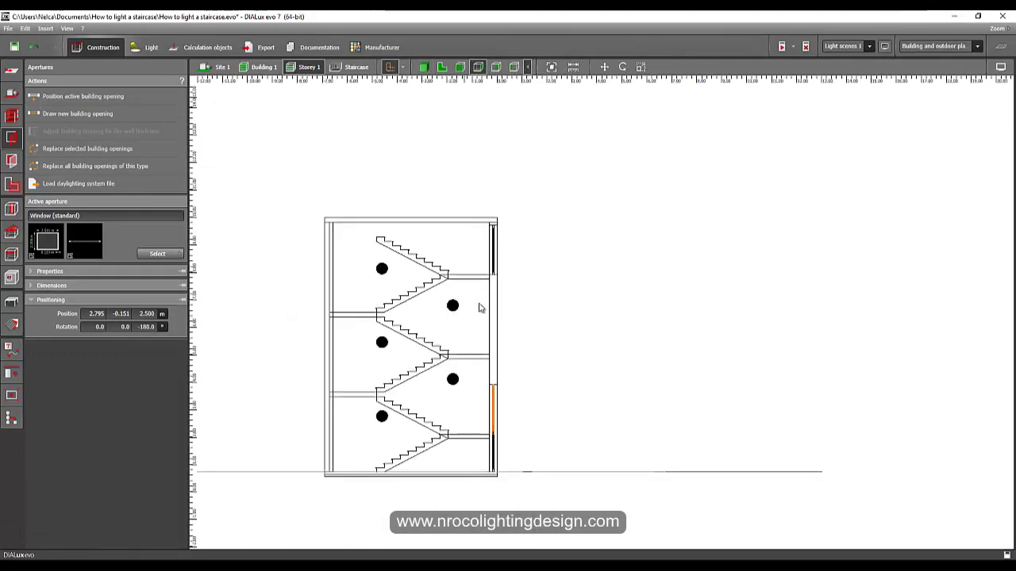
right_click(487, 379)
left_click(504, 385)
left_click_drag(492, 333, 493, 215)
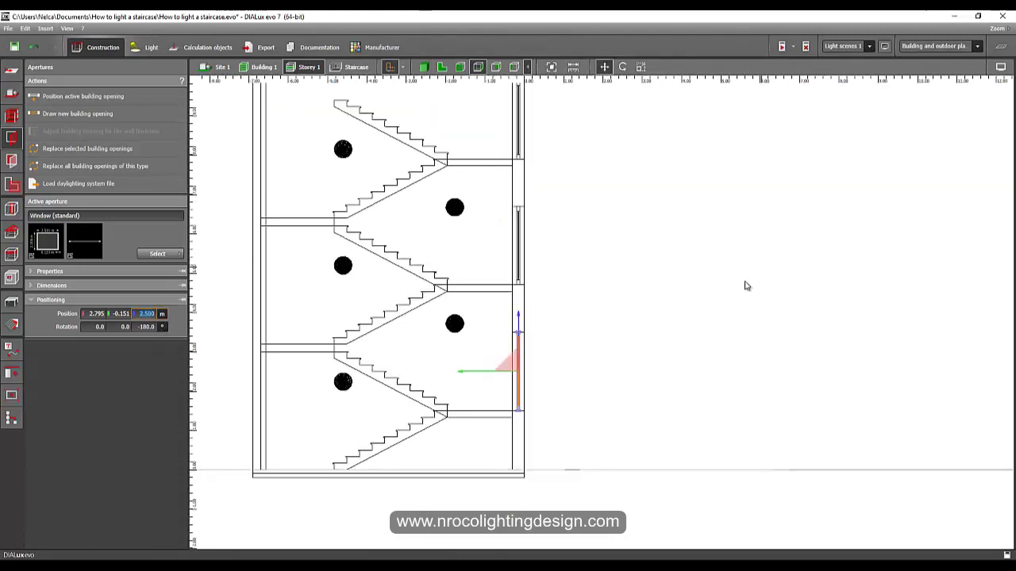
left_click(746, 286)
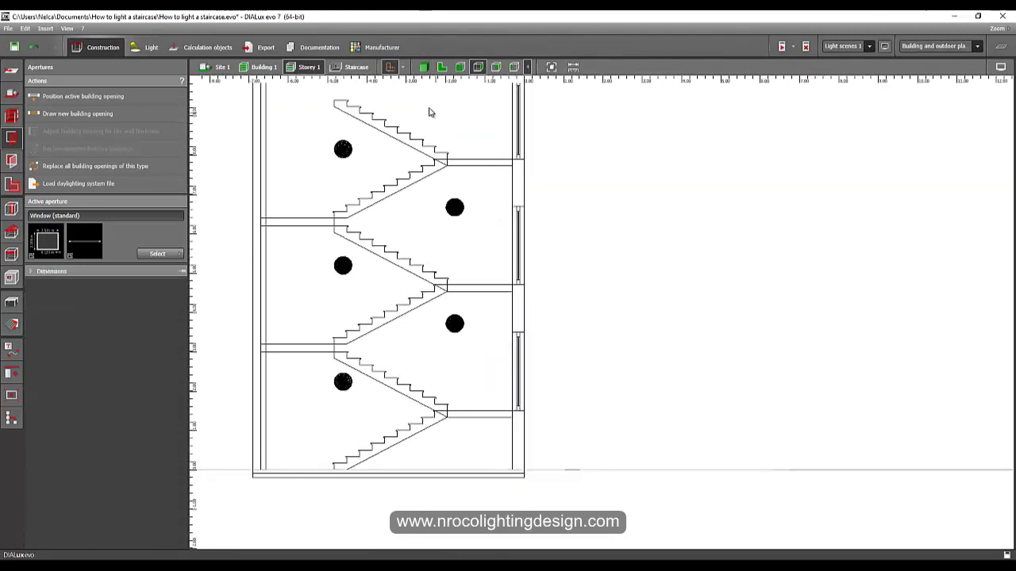
Check how the three windows line up with the stair landings in the 3D, plan, front and side views.
left_click(423, 69)
right_click_drag(472, 183, 450, 261)
scroll(562, 384, "up", 2)
right_click_drag(524, 347, 529, 340)
scroll(529, 340, "up", 2)
left_click_drag(538, 277, 508, 309)
left_click(441, 66)
scroll(447, 235, "down", 5)
left_click(423, 66)
left_click(480, 68)
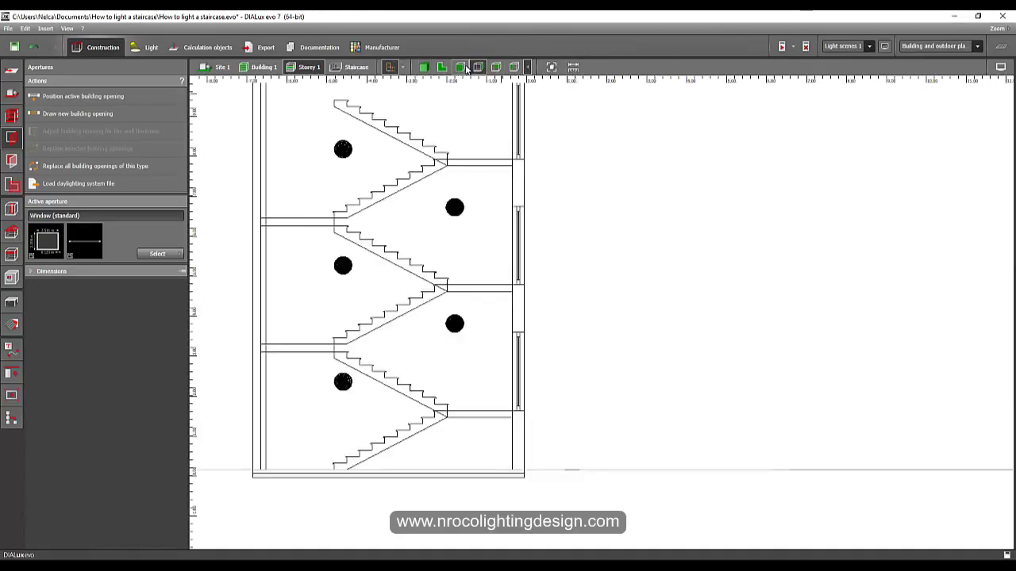
left_click(461, 68)
middle_click_drag(467, 131, 448, 275)
left_click(478, 68)
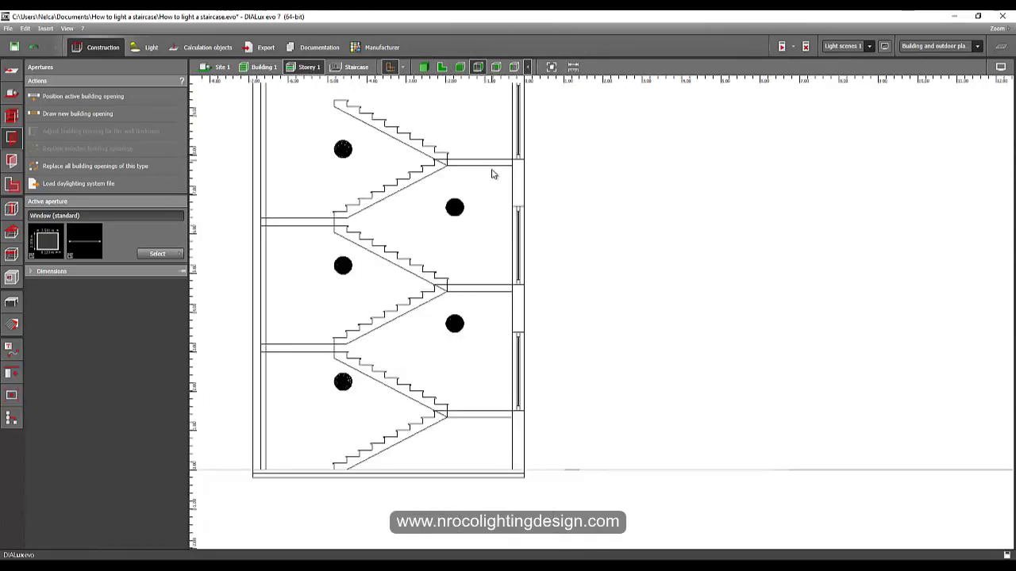
scroll(508, 193, "down", 3)
scroll(429, 143, "up", 3)
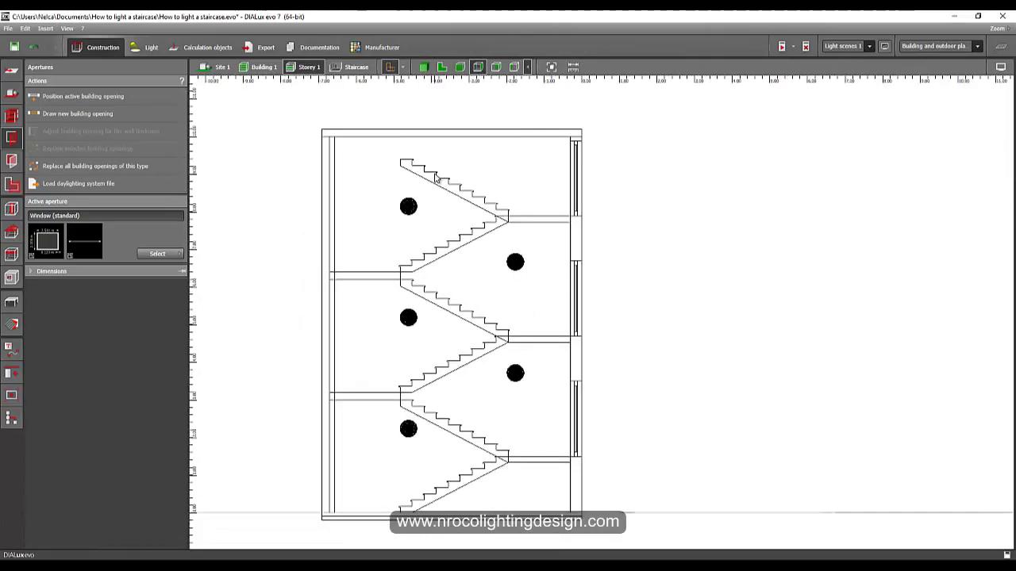
Select the upper intermediate landing platform and compare it with the floor plan, and inspect the window facade in 3D.
left_click(381, 278)
left_click(442, 66)
scroll(433, 144, "down", 3)
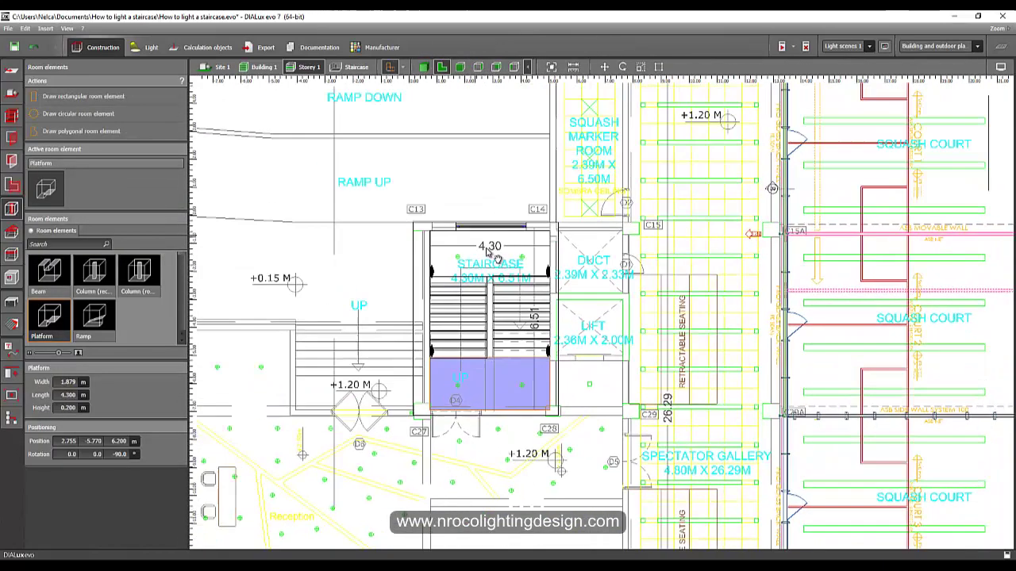
scroll(489, 251, "up", 2)
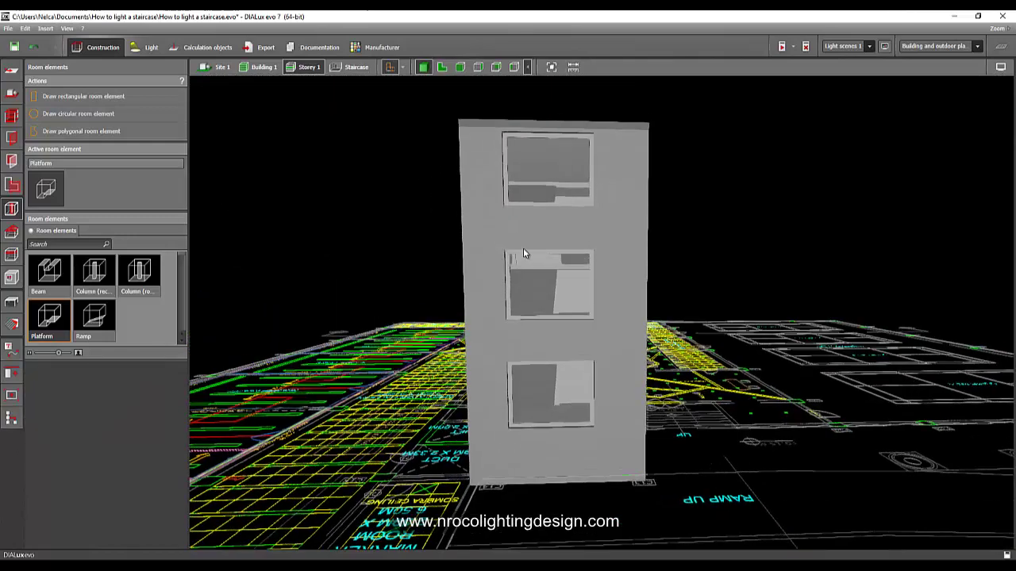
scroll(523, 252, "up", 2)
right_click_drag(519, 262, 660, 243)
middle_click_drag(660, 243, 435, 216)
right_click_drag(434, 219, 384, 149)
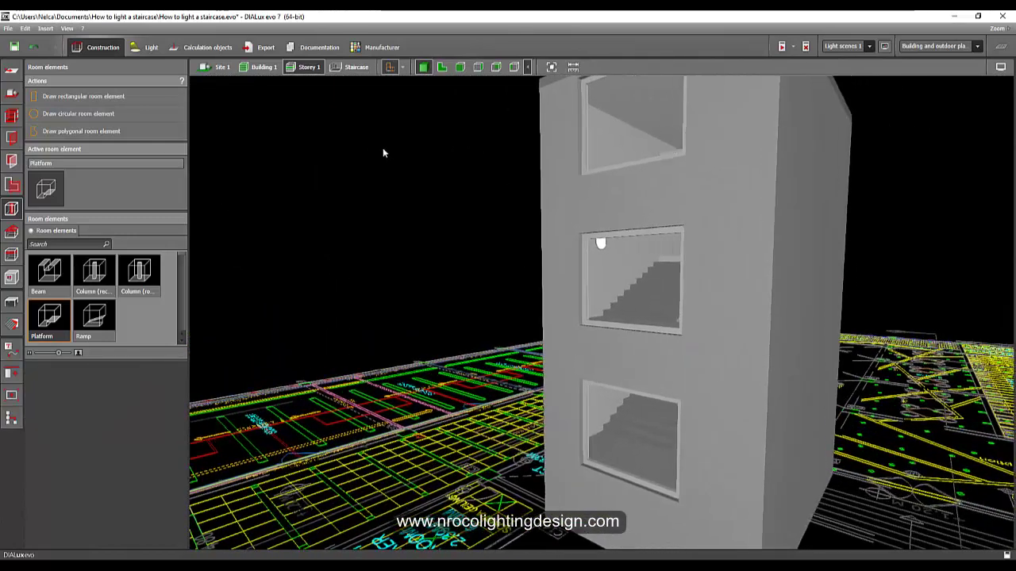
Create an empty light scene and name it Daylighting.
left_click(151, 48)
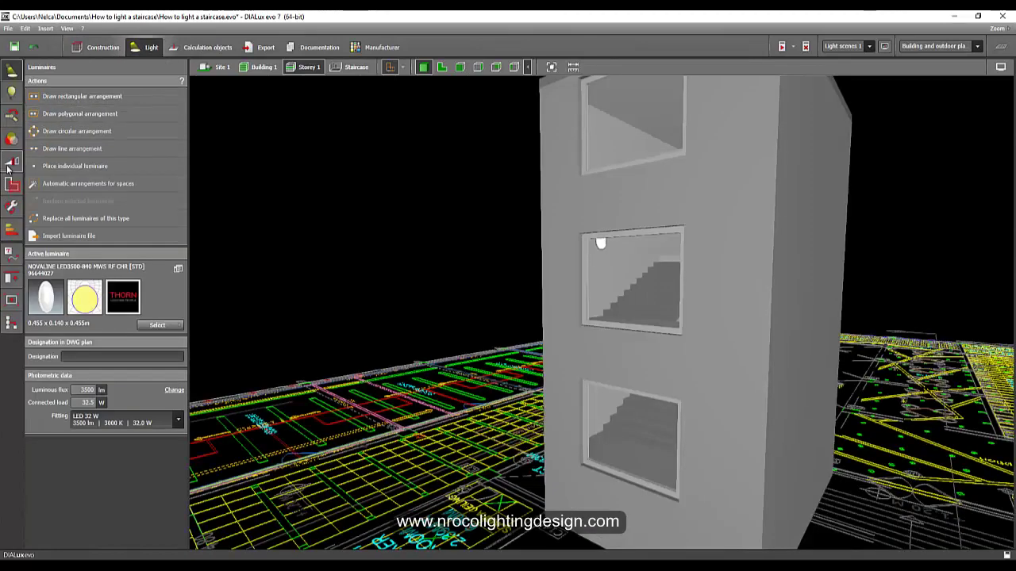
left_click(11, 170)
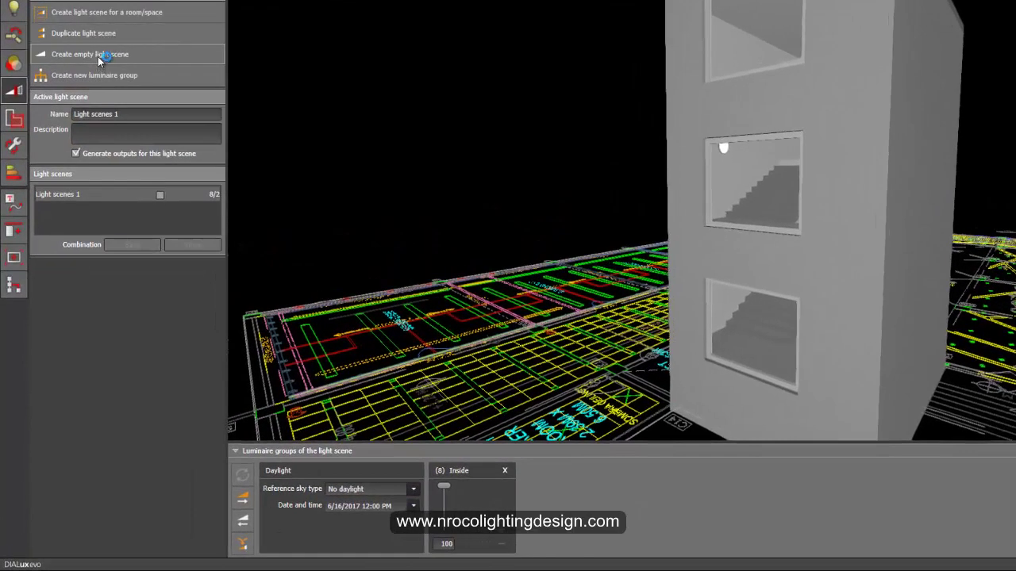
left_click(99, 56)
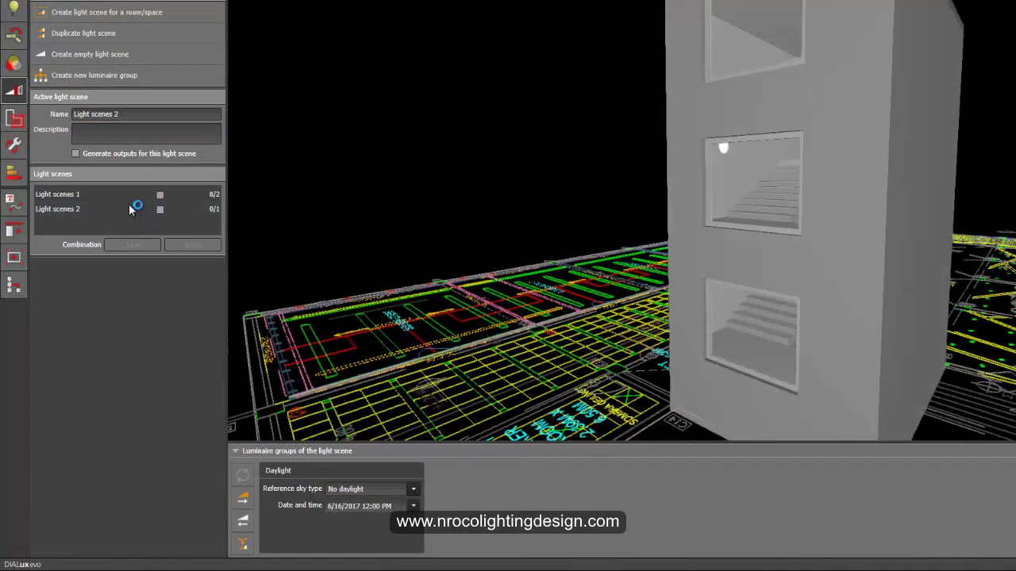
left_click(91, 195)
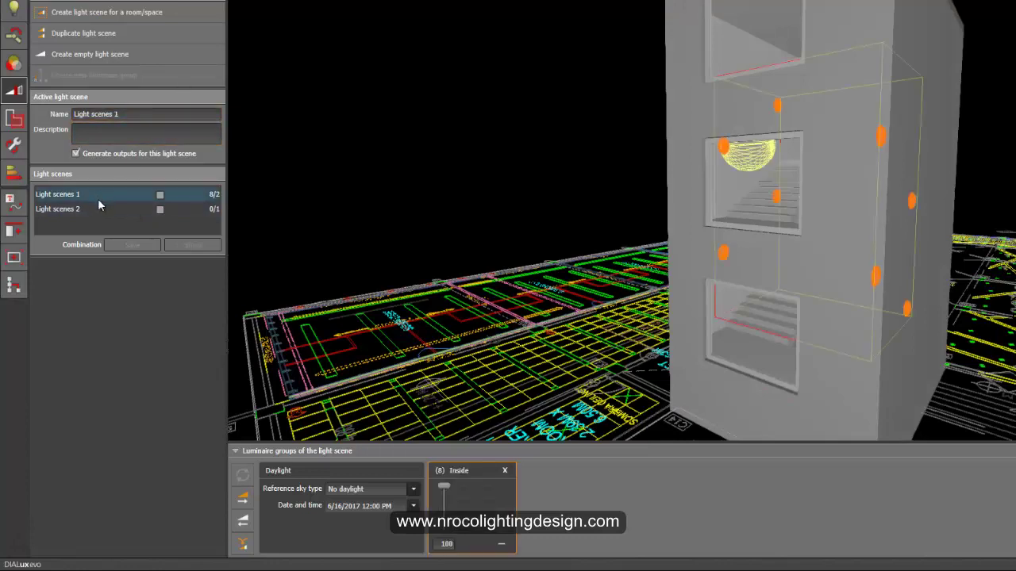
left_click(95, 208)
left_click(124, 113)
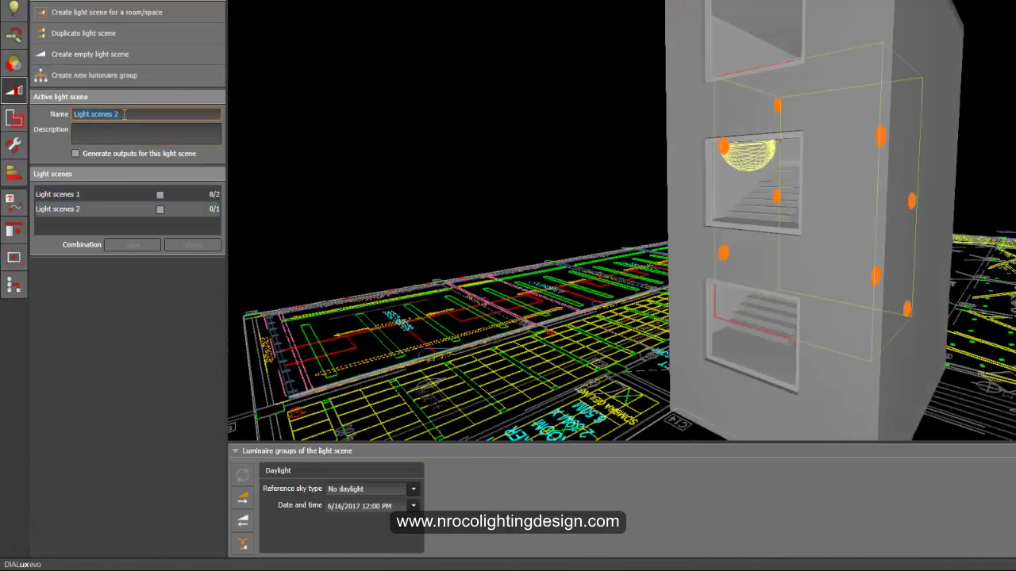
type("Daylighting")
key("Return")
Set the Daylighting scene's reference sky type to Clear sky and its time to 2:00 PM on 6/16/2017.
left_click(349, 490)
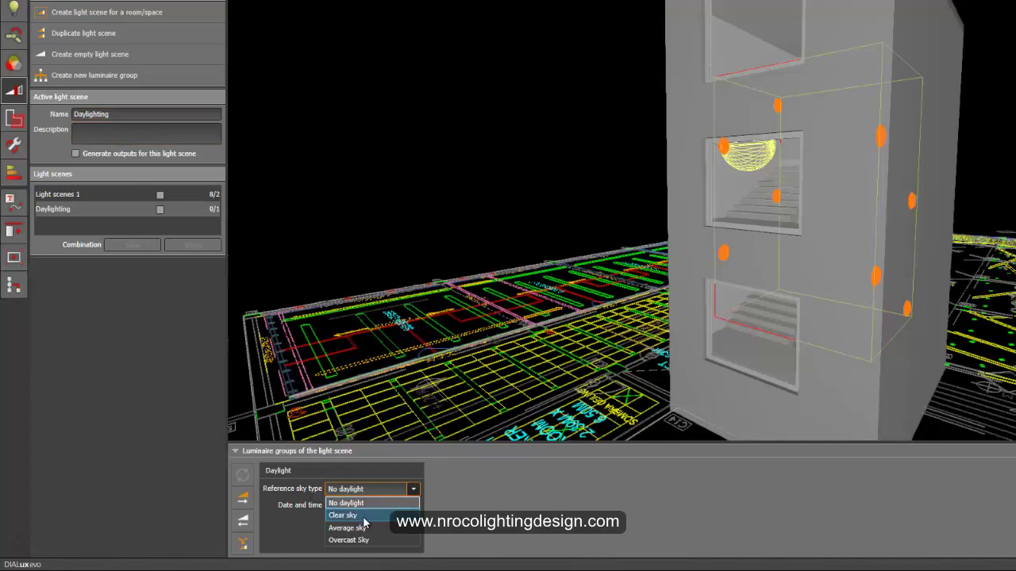
left_click(363, 517)
left_click(366, 510)
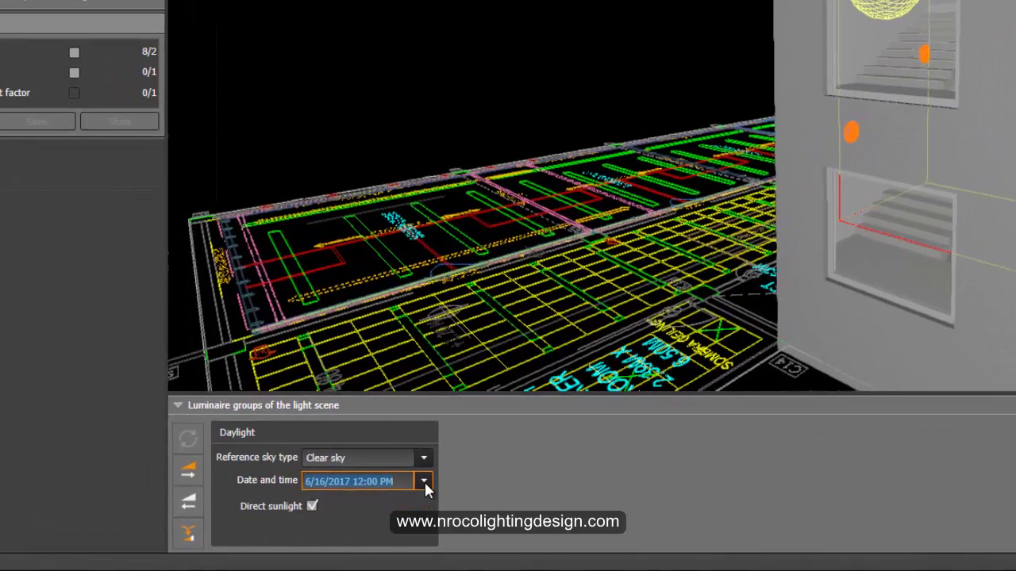
left_click(413, 505)
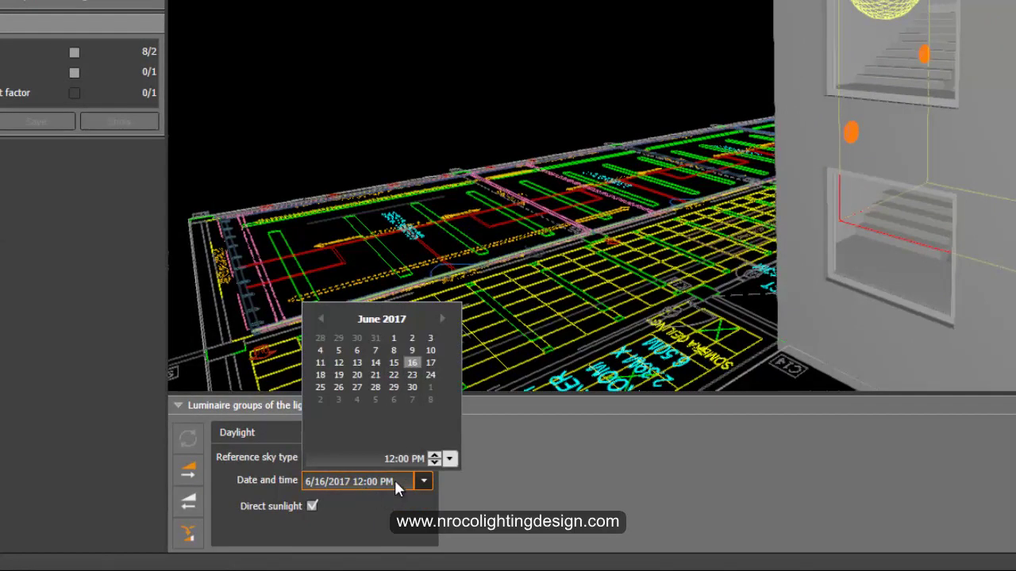
left_click(370, 482)
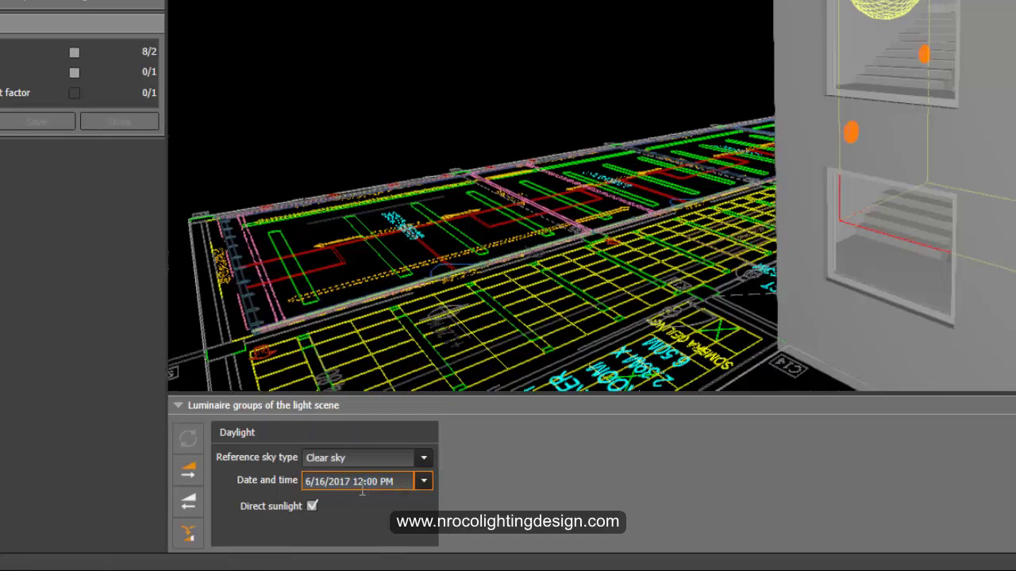
left_click_drag(362, 482, 357, 484)
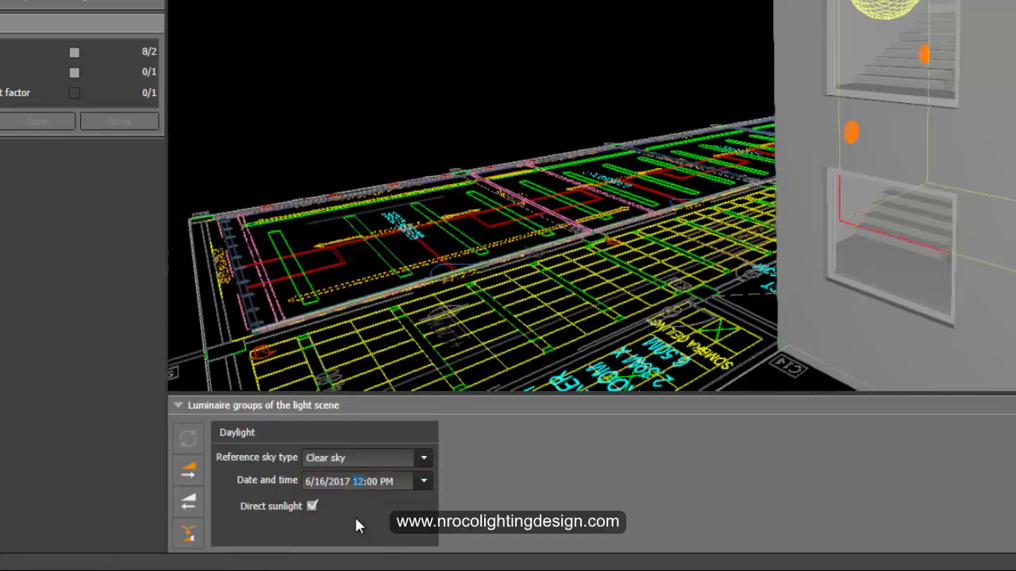
left_click(426, 481)
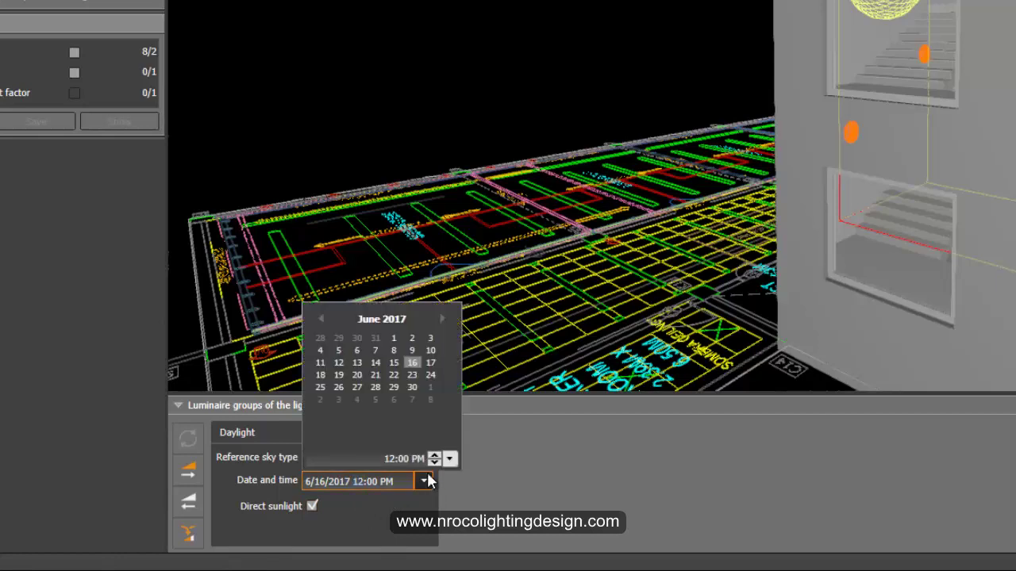
left_click(434, 464)
left_click(434, 463)
left_click(435, 455)
left_click(434, 463)
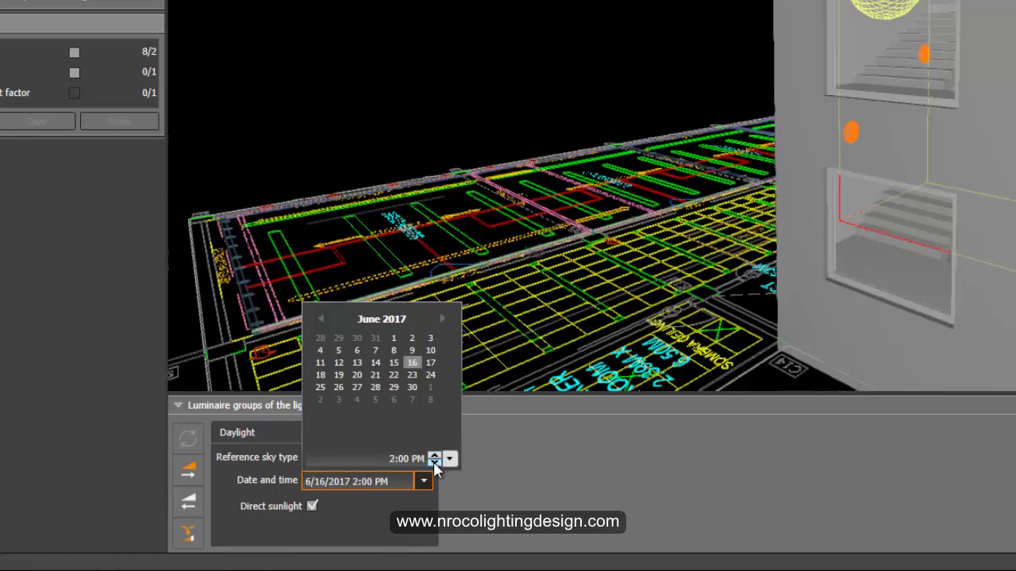
left_click(494, 532)
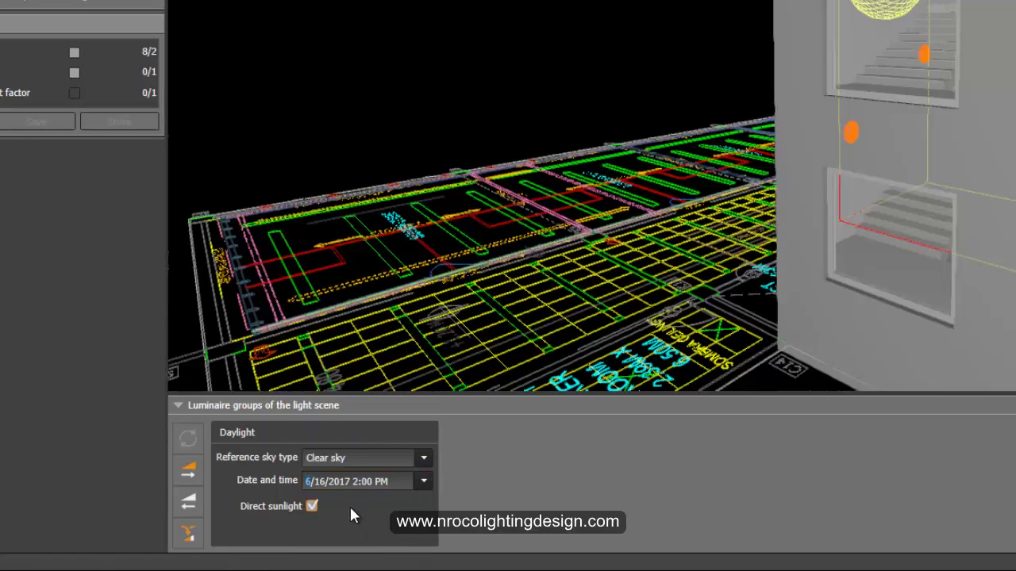
left_click(468, 33)
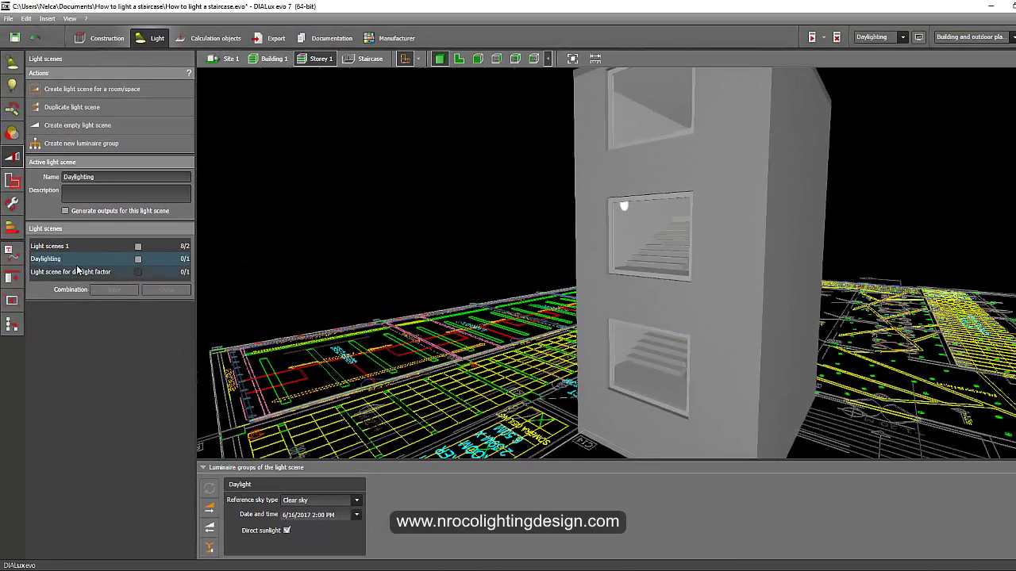
Mark the Daylighting scene for calculation, and discard the old results before calculating the project.
left_click(138, 259)
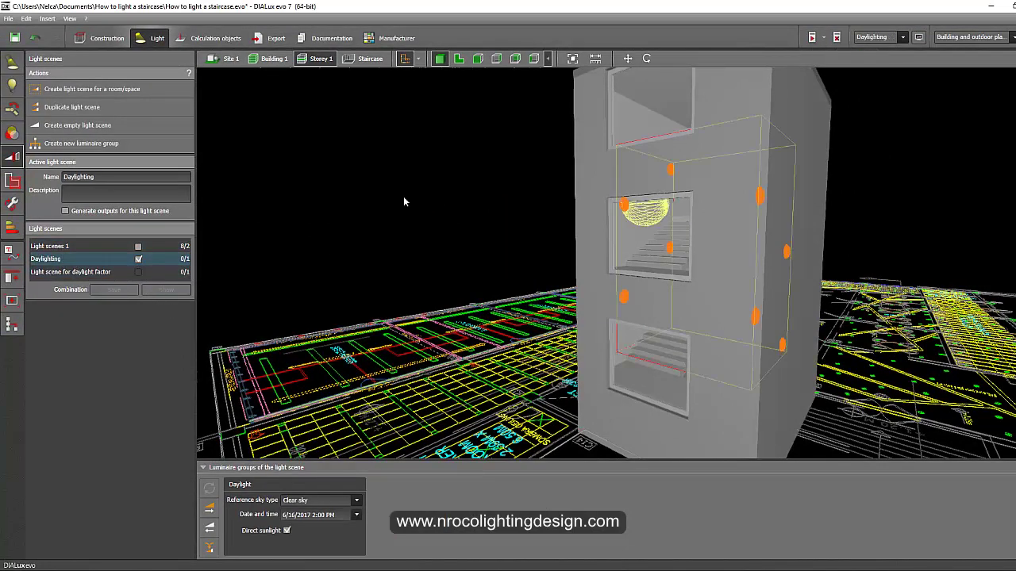
mouse_move(400, 194)
right_mouse_down()
mouse_move(439, 184)
mouse_move(407, 181)
right_mouse_up()
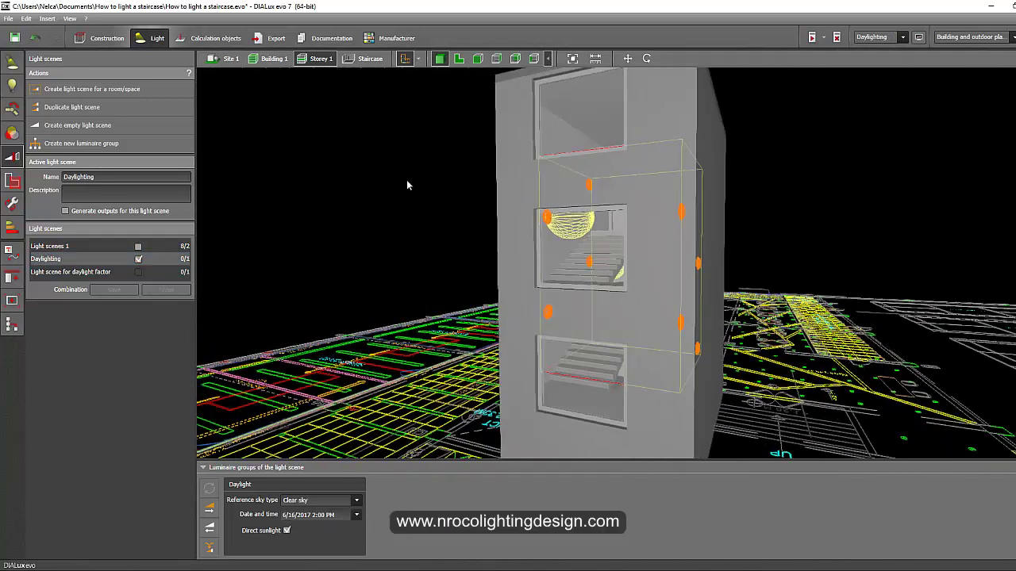
left_click(838, 40)
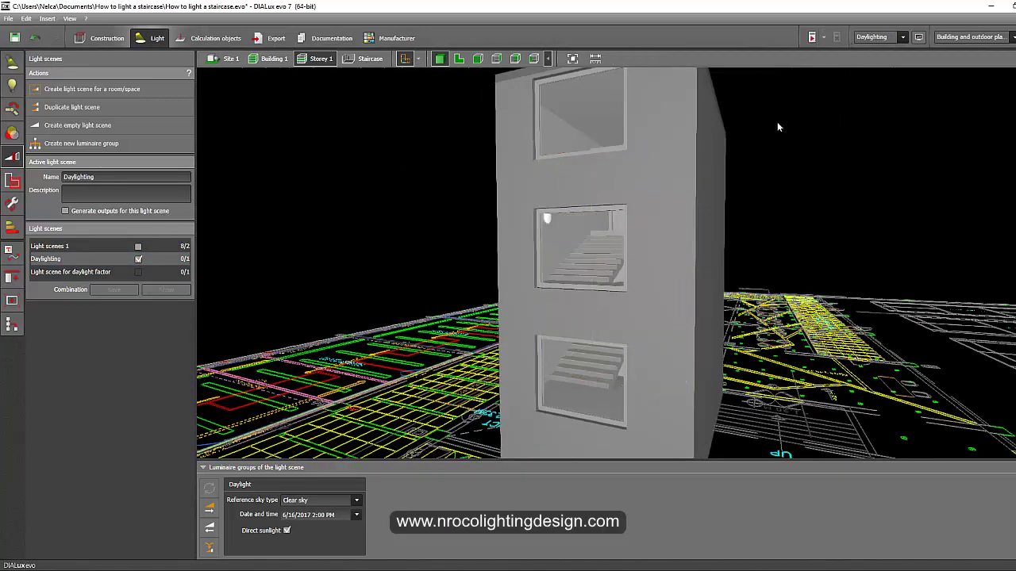
left_click(811, 38)
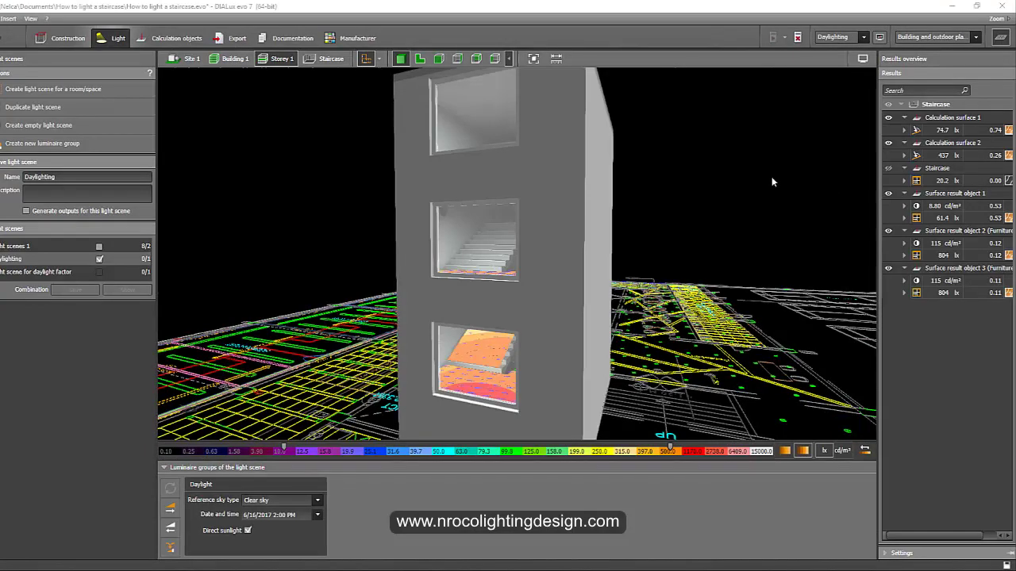
Examine the daylight illuminance results for Calculation surface 1 and Surface result object 3 in the staircase.
right_click_drag(773, 182, 846, 168)
left_click(1001, 38)
left_click(1001, 37)
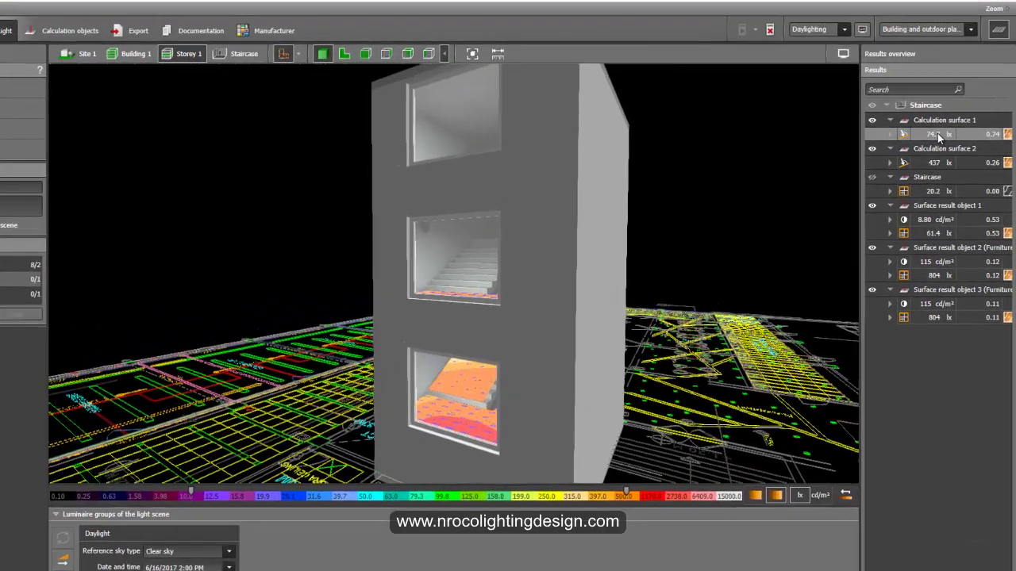
left_click(937, 133)
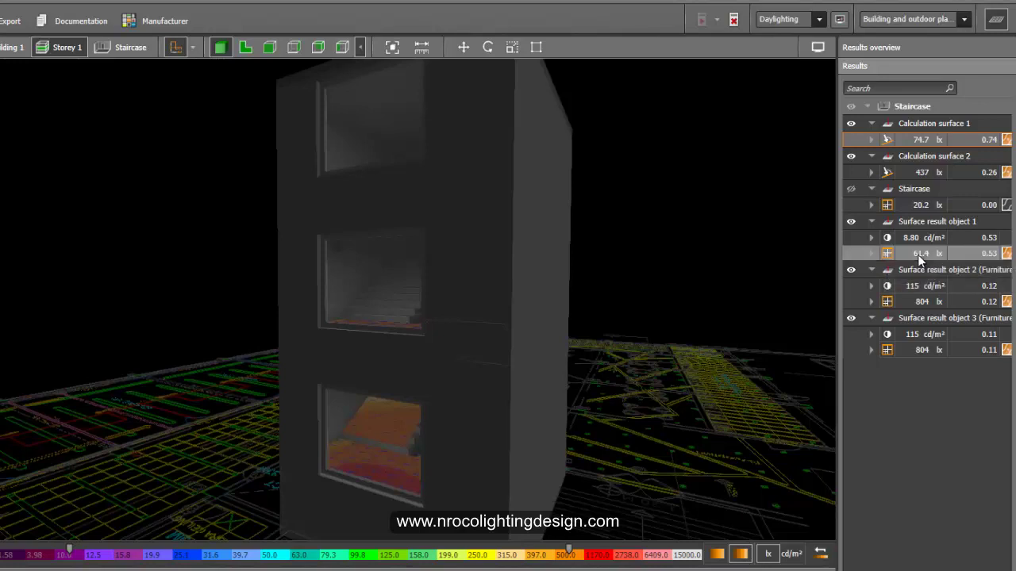
left_click(919, 352)
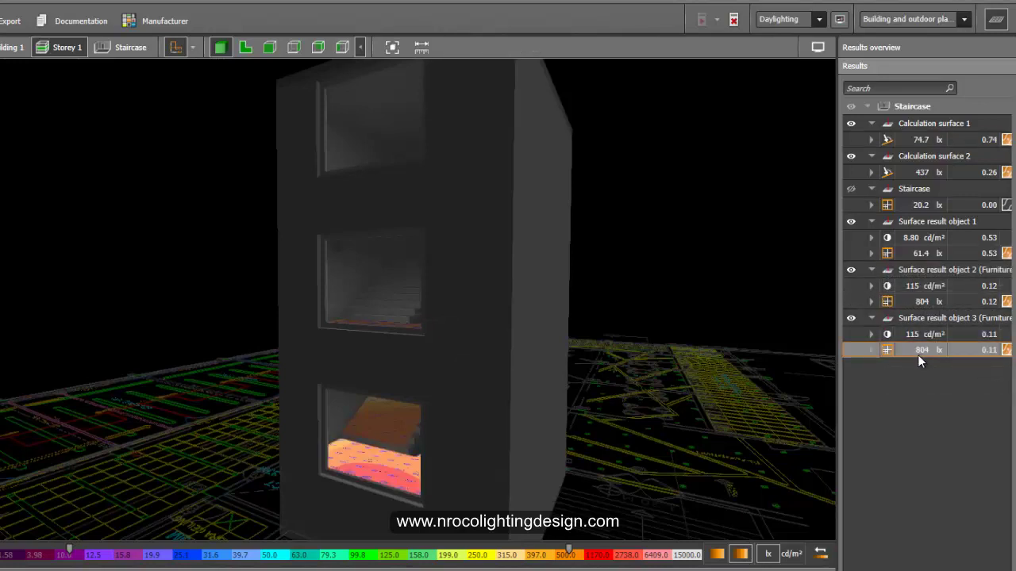
left_click(665, 215)
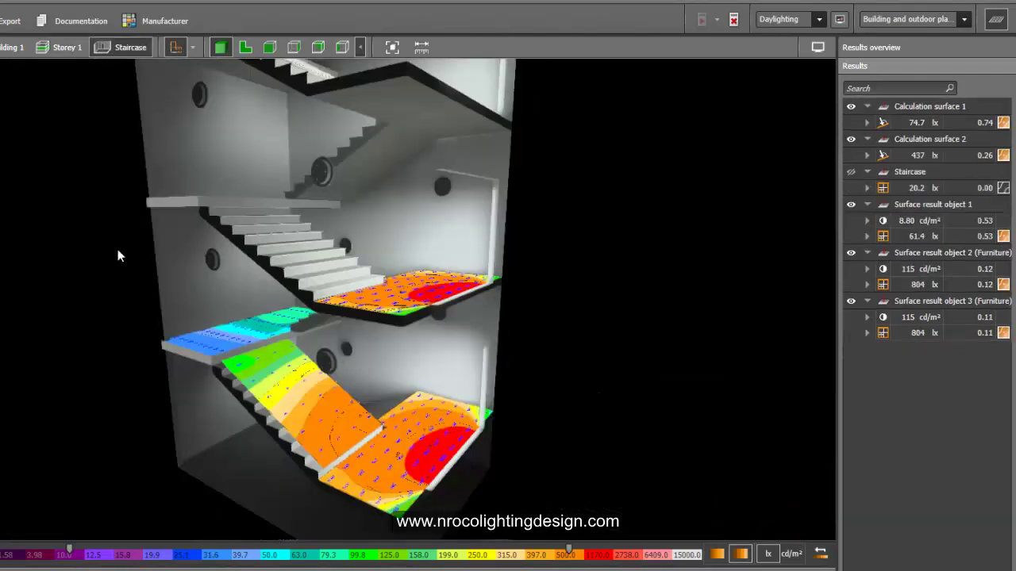
Compare the daylight illuminance results of the three surface result objects, the Staircase surface and Calculation surfaces 1 and 2.
left_click_drag(117, 249, 286, 318)
left_click(933, 334)
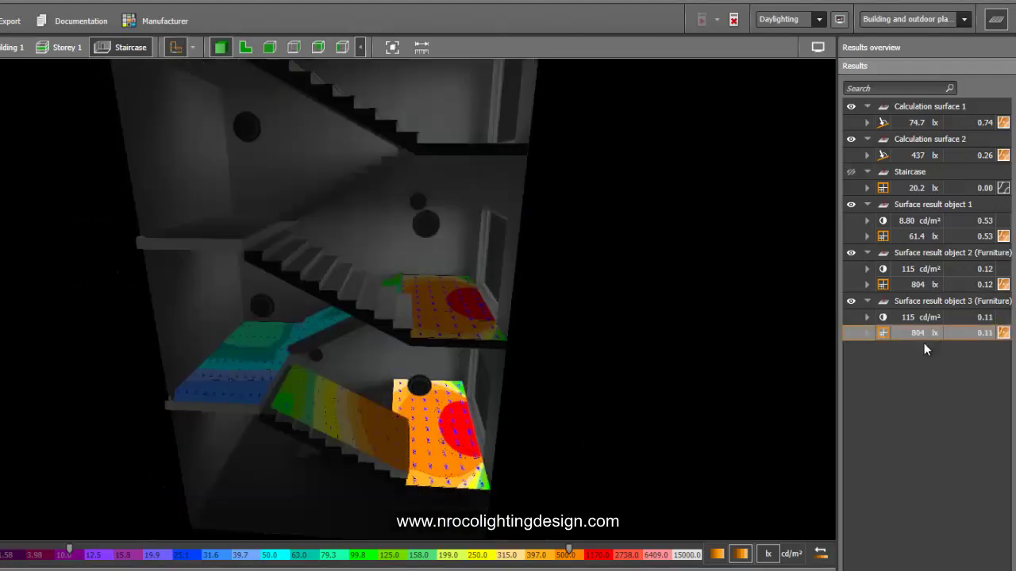
left_click(911, 269)
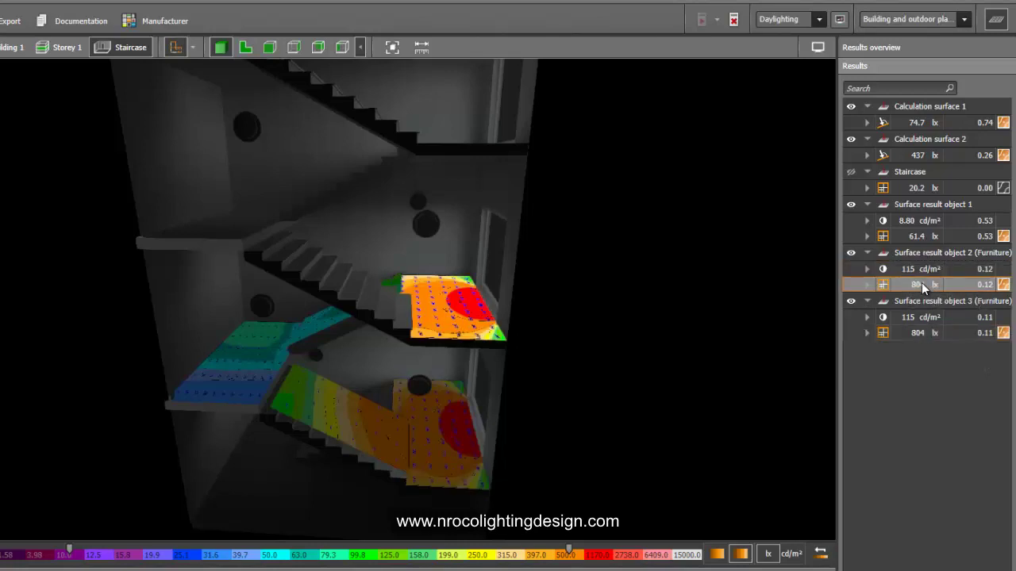
left_click(917, 239)
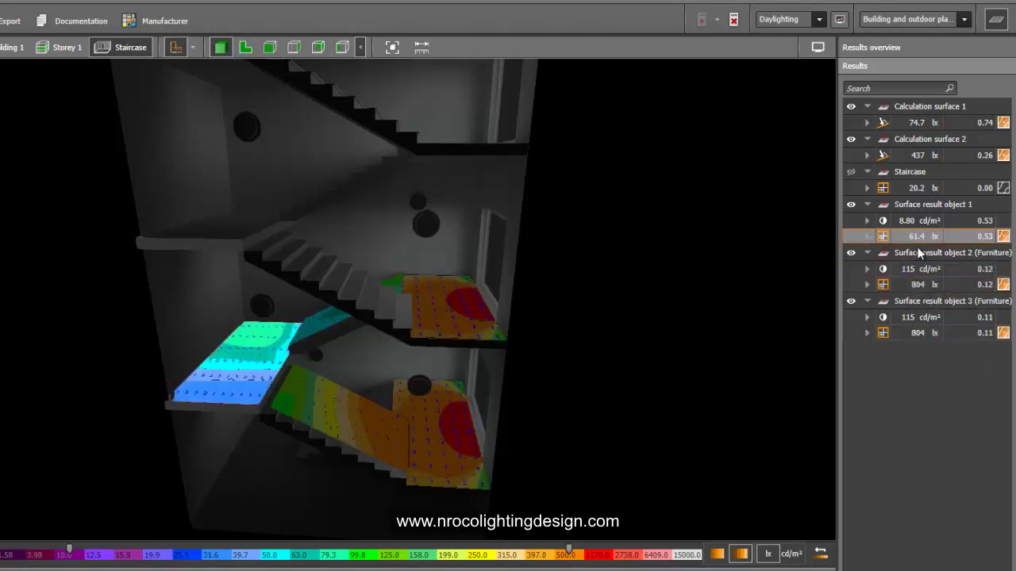
left_click(919, 189)
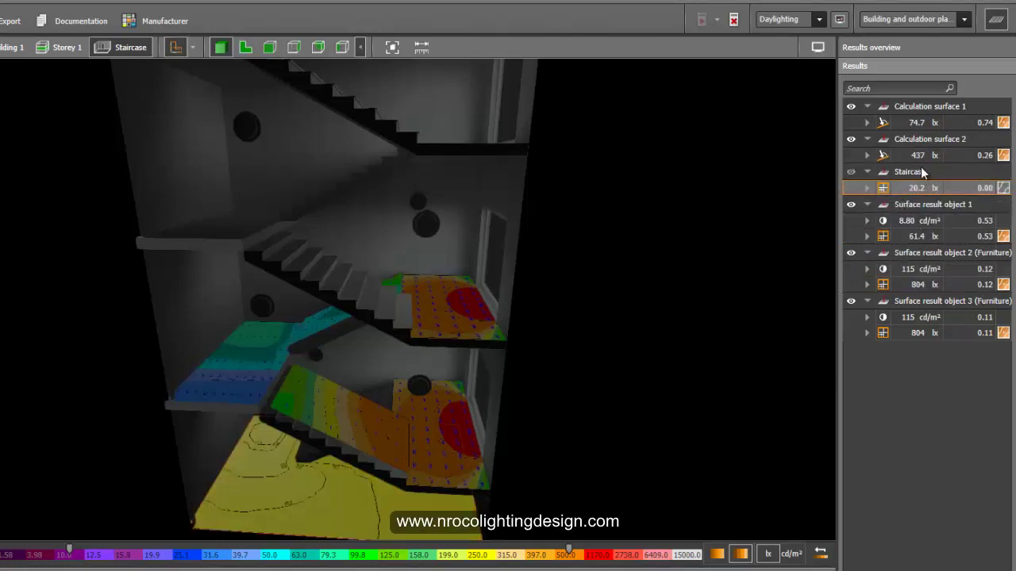
left_click(913, 157)
mouse_move(659, 244)
left_mouse_down()
mouse_move(618, 252)
mouse_move(676, 245)
left_mouse_up()
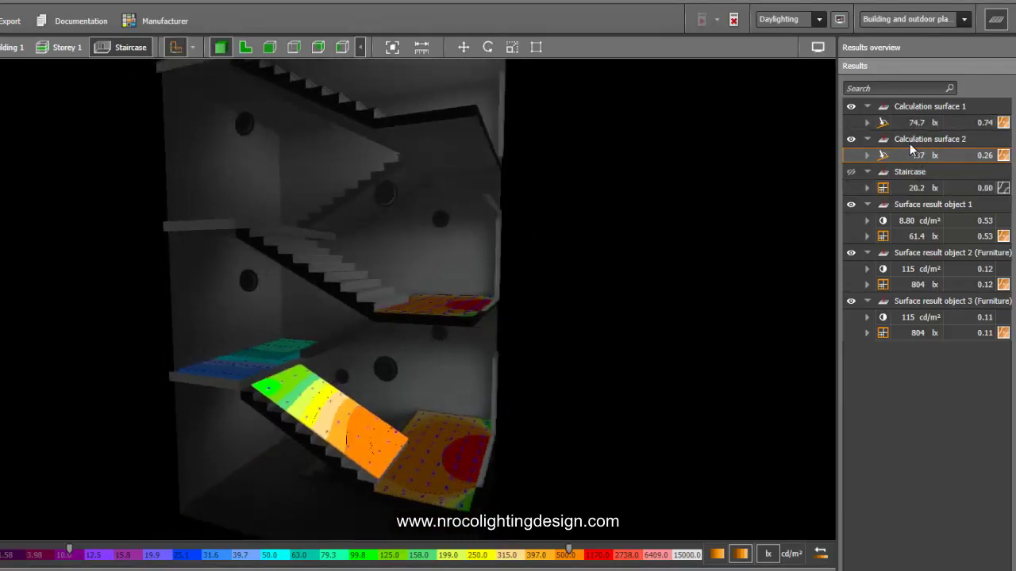
left_click(917, 123)
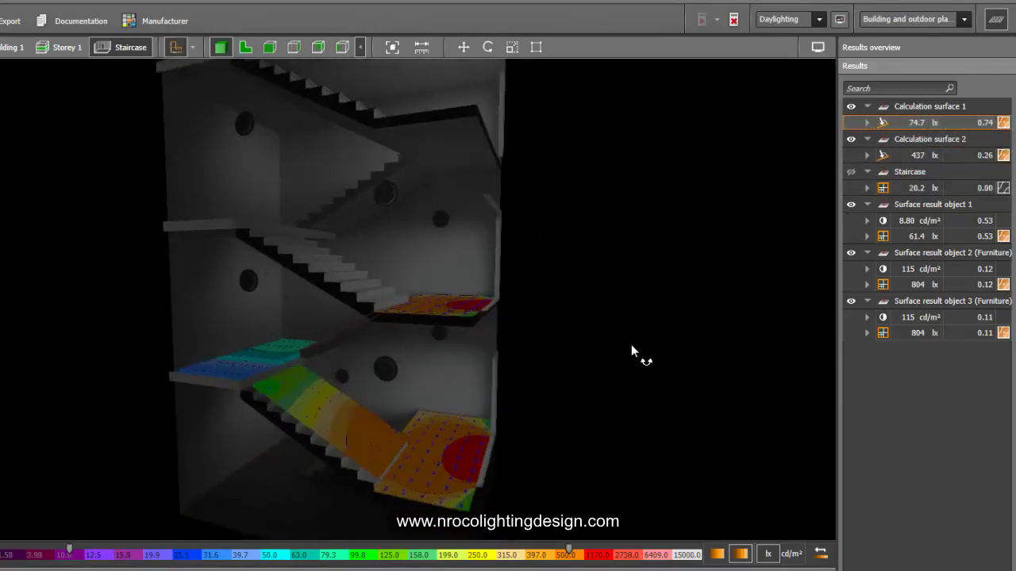
Examine the daylight distribution on the stair flights and landings from the window side, both close up and for the whole staircase.
left_click_drag(632, 344, 490, 357)
middle_click_drag(489, 357, 453, 324)
left_click(605, 264)
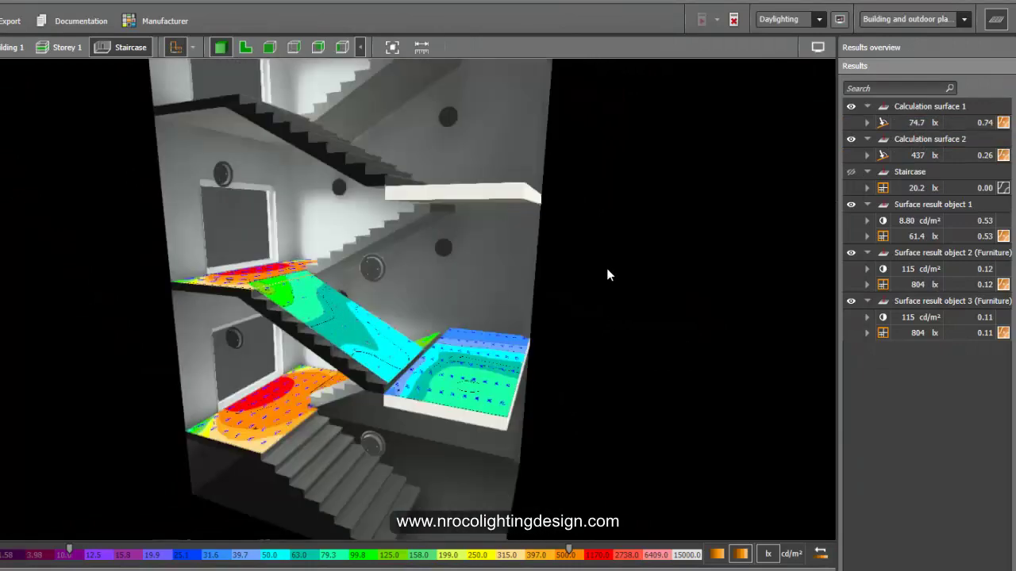
scroll(607, 269, "down", 3)
scroll(594, 266, "up", 5)
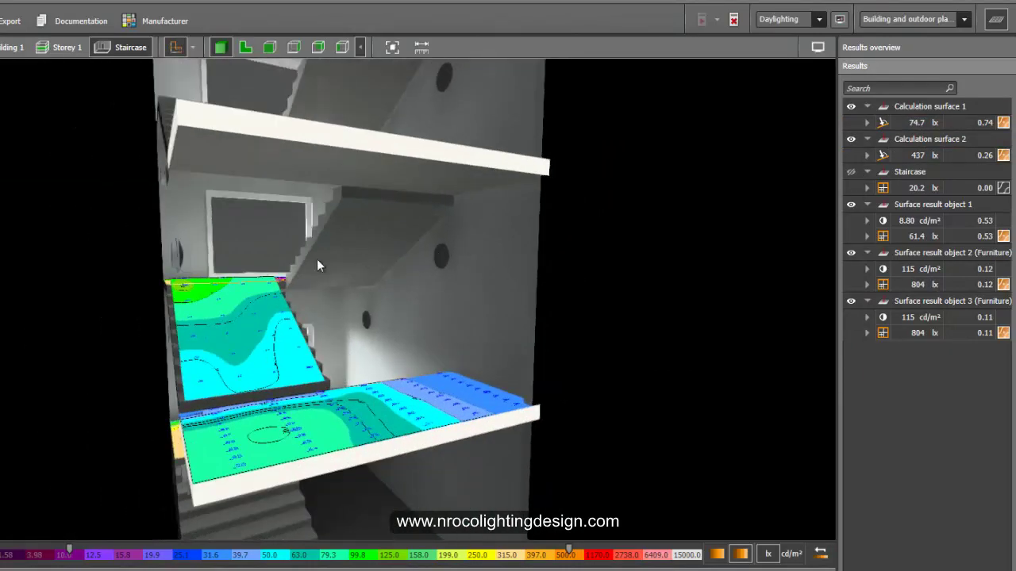
left_click_drag(346, 285, 323, 274)
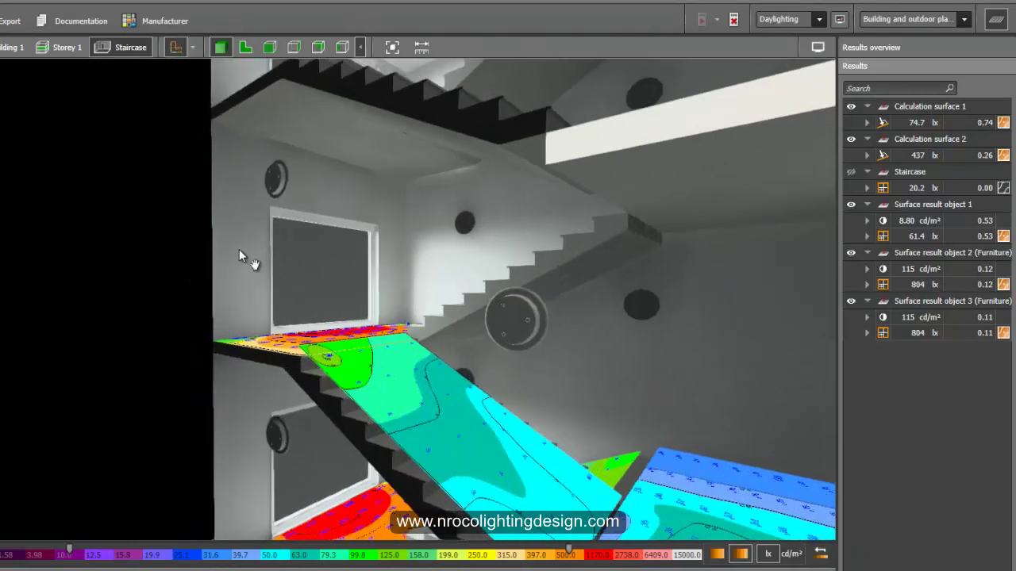
left_click_drag(230, 256, 152, 279)
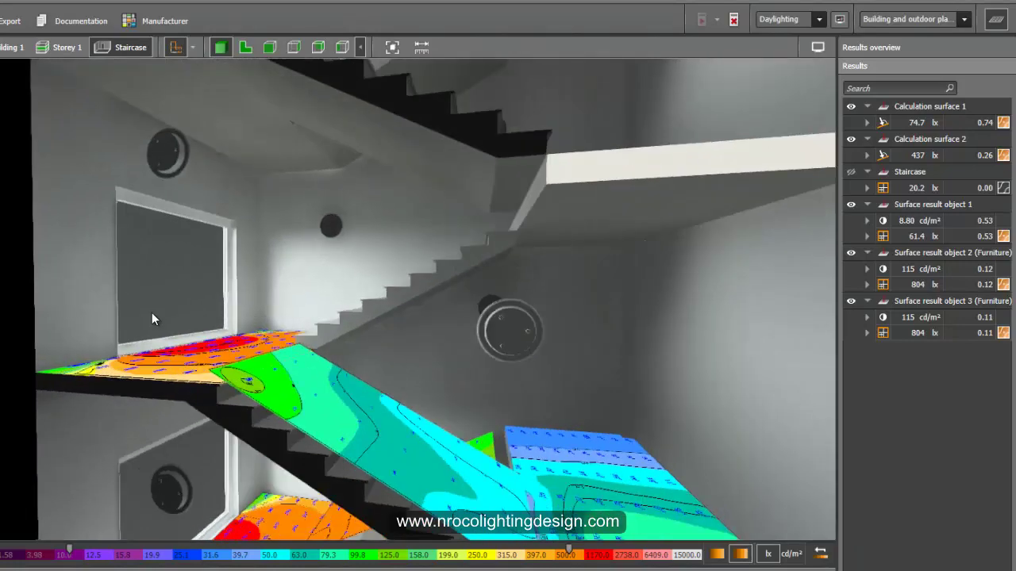
left_click_drag(154, 319, 244, 382)
scroll(243, 382, "down", 10)
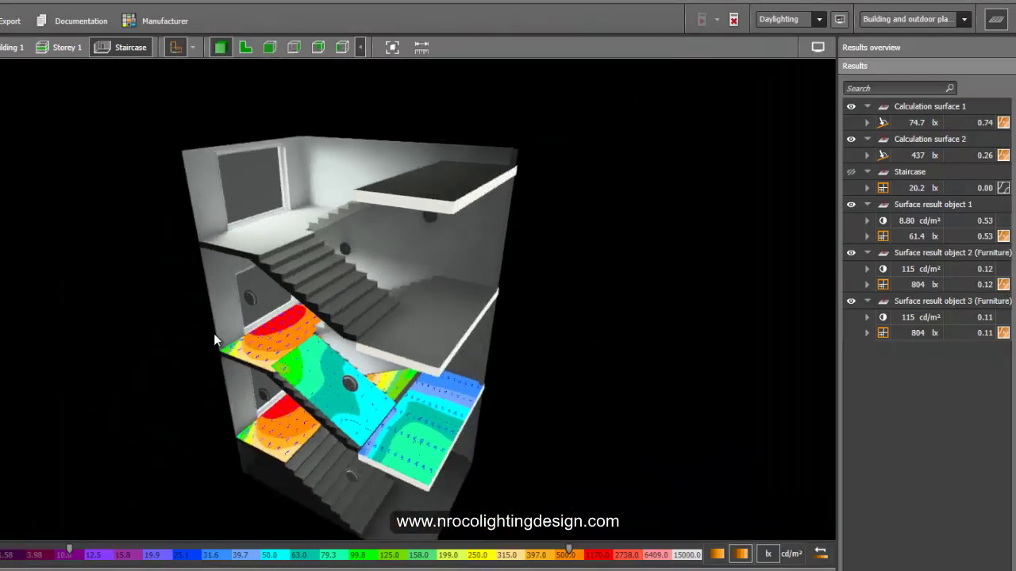
Hide the results overview and display the staircase in false colours.
left_click(996, 21)
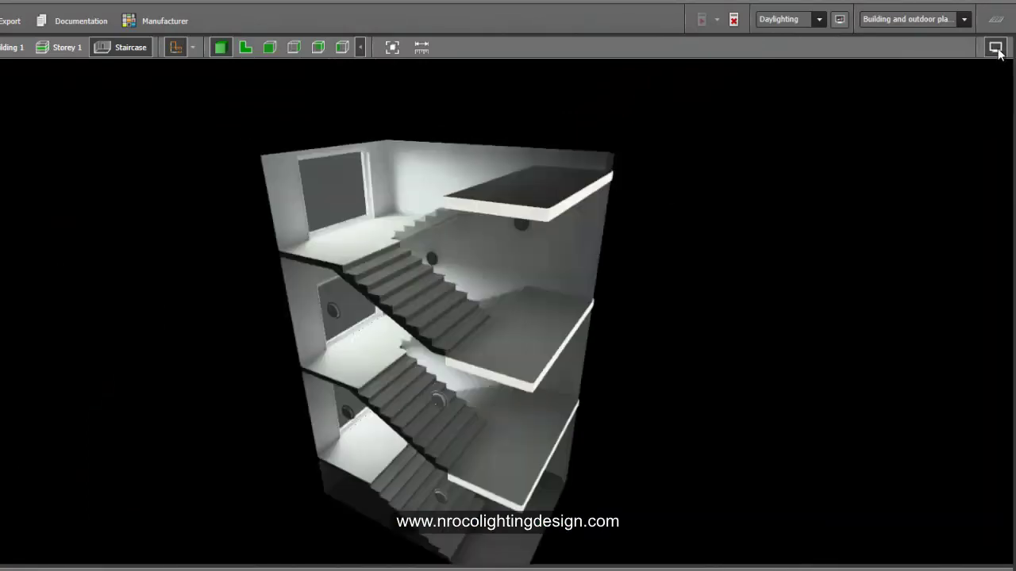
left_click(996, 49)
left_click(897, 68)
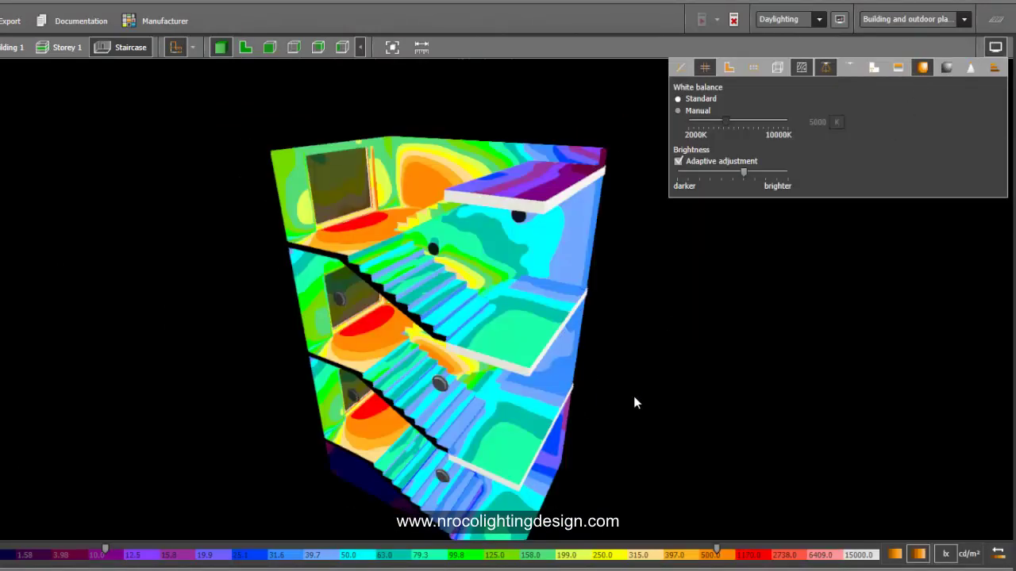
left_click(640, 395)
Examine the false-colour daylight distribution on the walls, windows, landings and stairs from several angles.
right_click_drag(318, 349, 380, 338)
scroll(345, 293, "up", 3)
left_click_drag(379, 338, 330, 316)
scroll(240, 362, "up", 5)
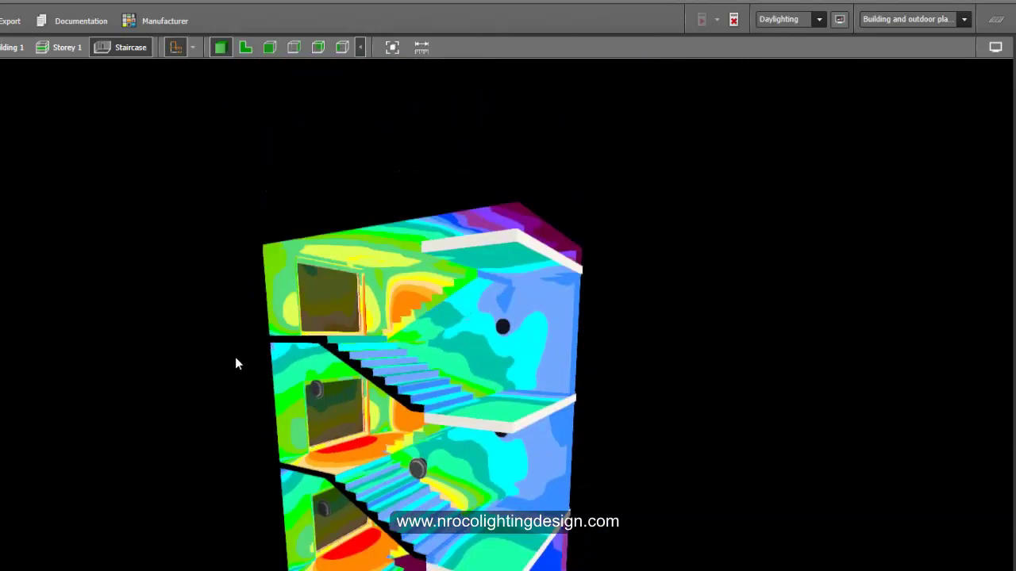
middle_click_drag(217, 415, 219, 424)
scroll(219, 424, "down", 3)
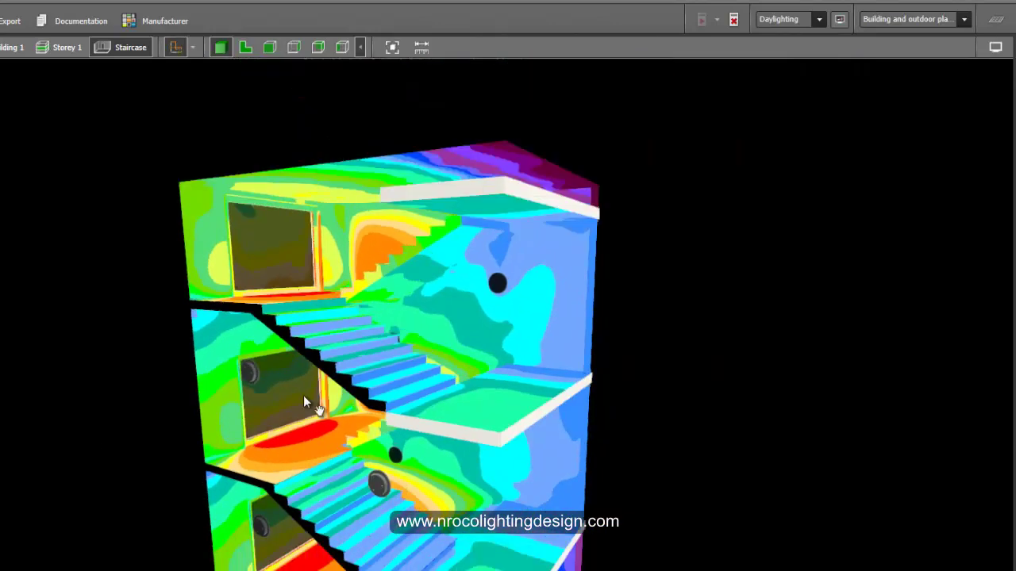
right_click_drag(304, 396, 370, 465)
left_click_drag(370, 470, 286, 421)
left_click(431, 309)
left_click_drag(148, 403, 154, 426)
left_click(995, 47)
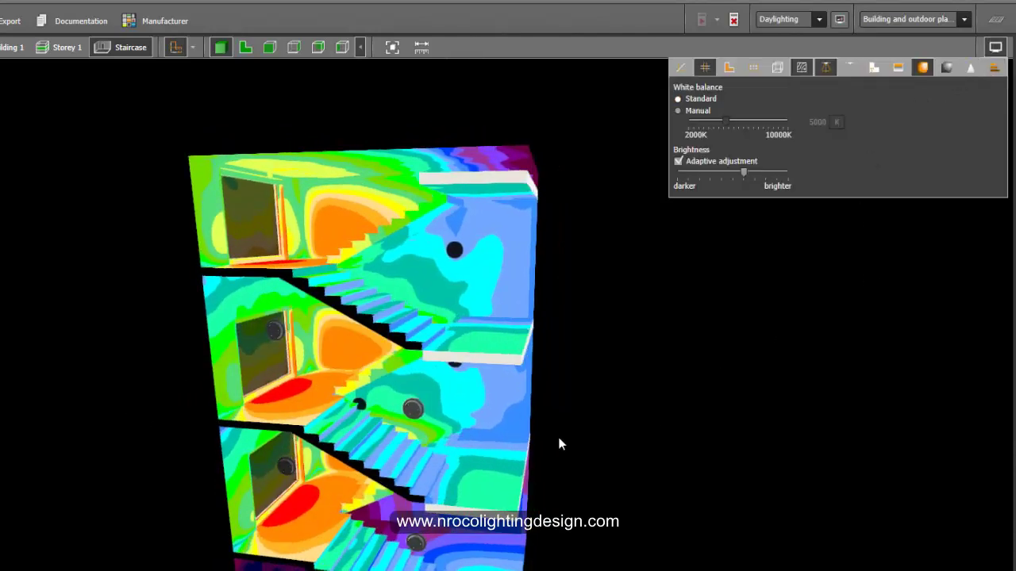
left_click(660, 406)
left_click_drag(396, 366, 312, 385)
Restore the normal rendered display with the results overview and inspect the staircase's calculation surfaces.
left_click(996, 48)
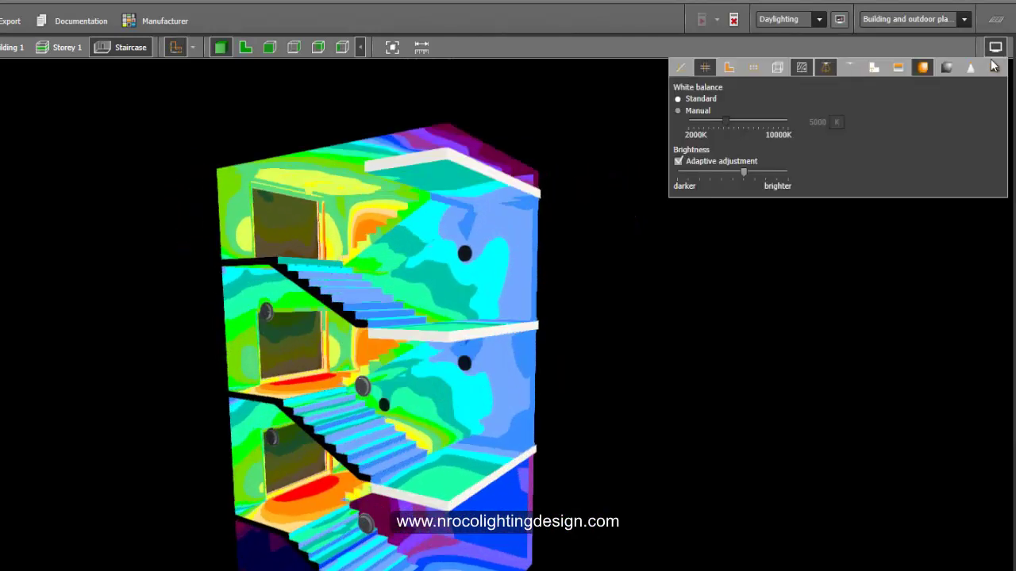
left_click(923, 68)
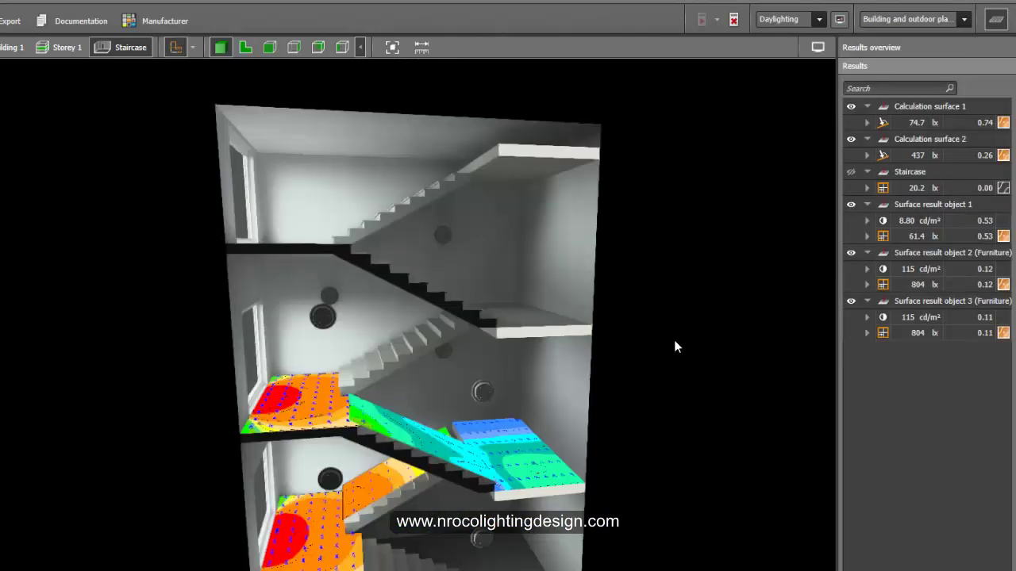
mouse_move(674, 344)
left_mouse_down()
mouse_move(634, 389)
mouse_move(736, 437)
left_mouse_up()
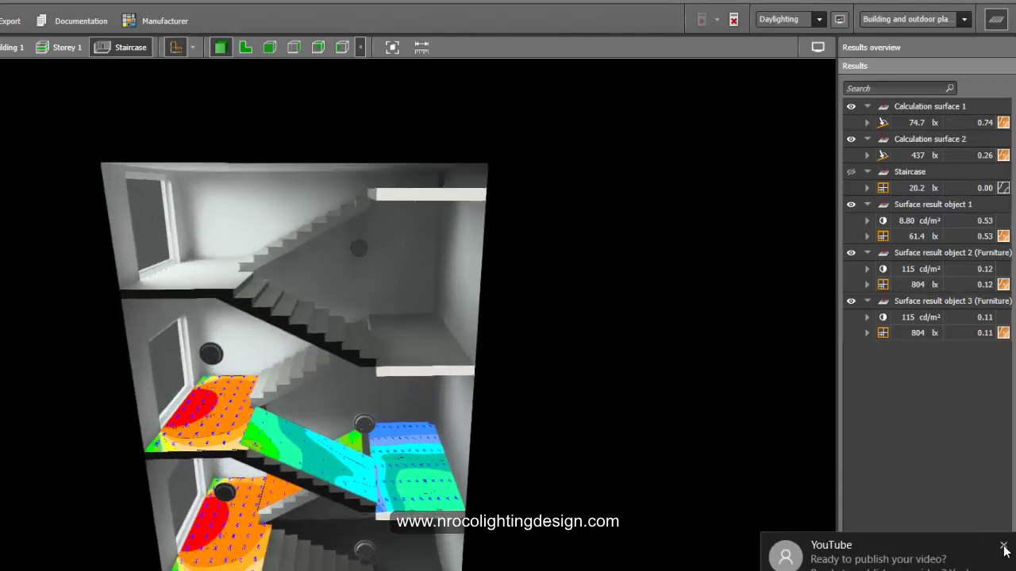
left_click_drag(541, 462, 505, 434)
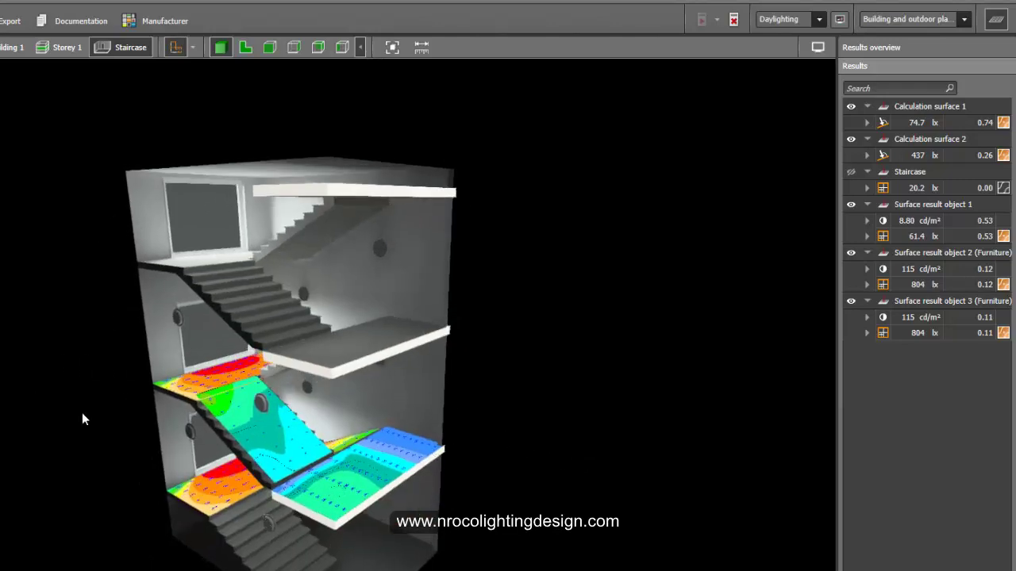
scroll(111, 432, "up", 5)
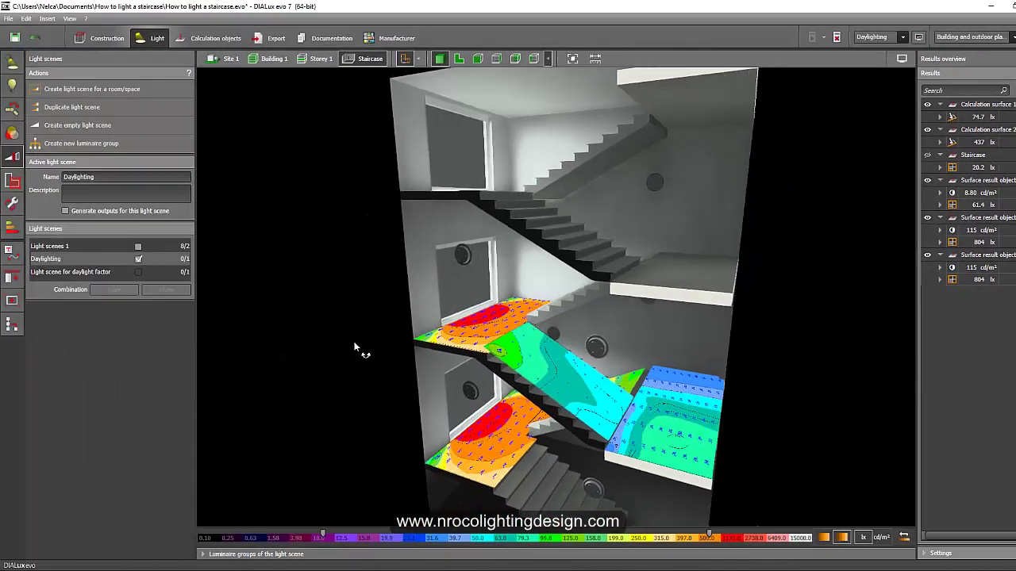
left_click_drag(355, 348, 341, 346)
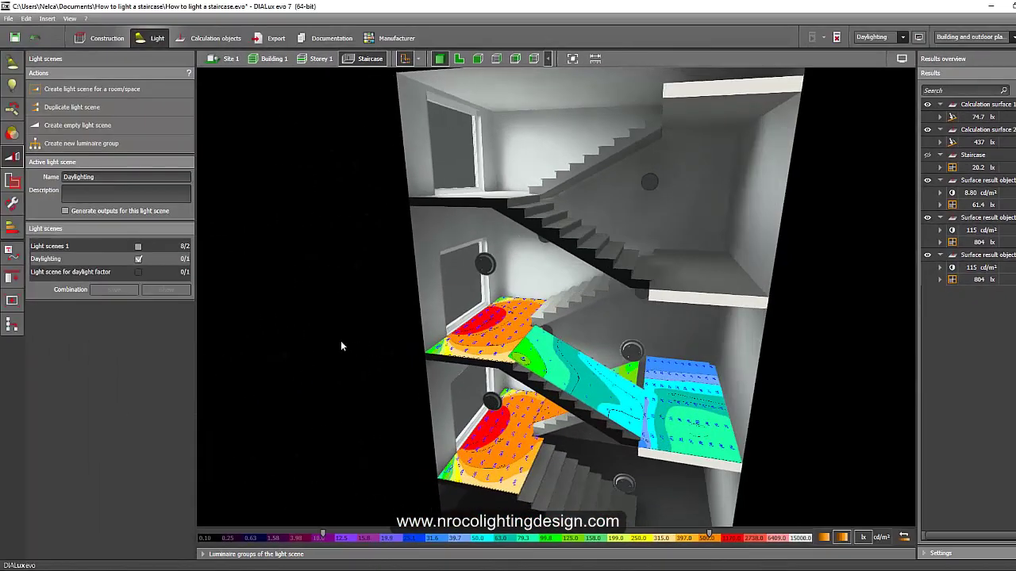
Compare the staircase under Light scenes 1 and the Daylighting scene by switching between them.
left_click(72, 246)
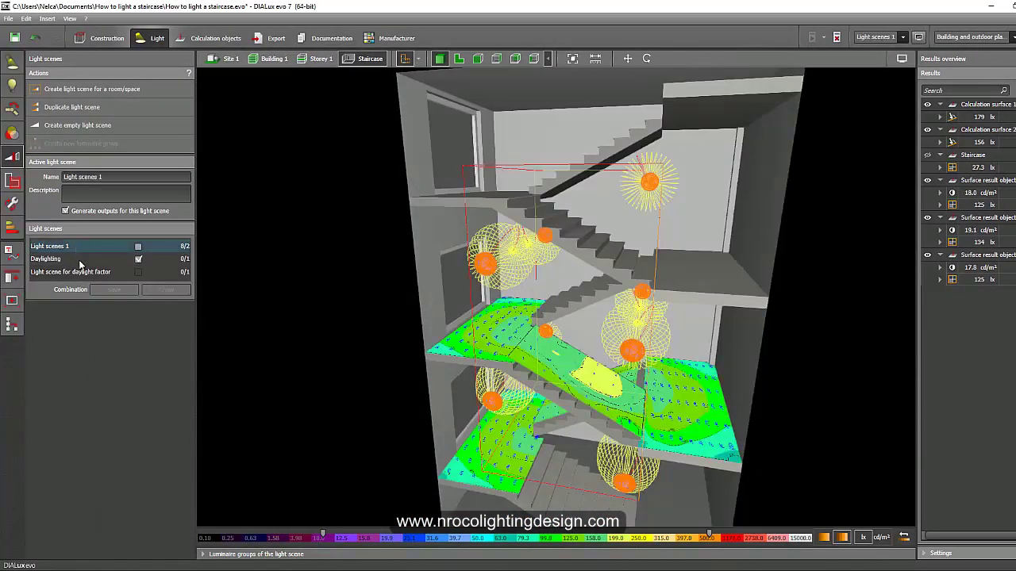
left_click(322, 303)
left_click_drag(386, 324, 313, 322)
left_click(91, 262)
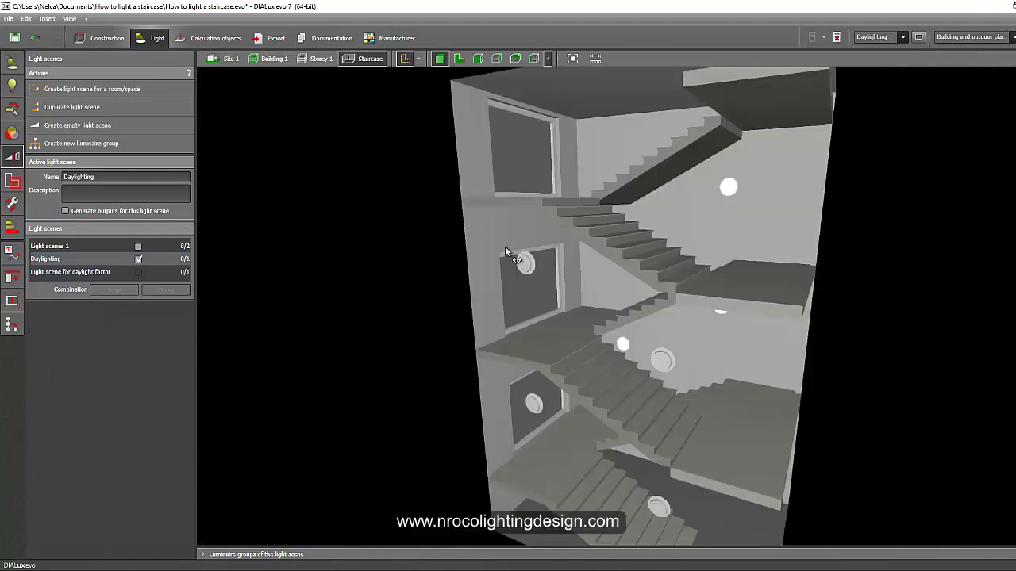
right_click_drag(509, 247, 467, 246)
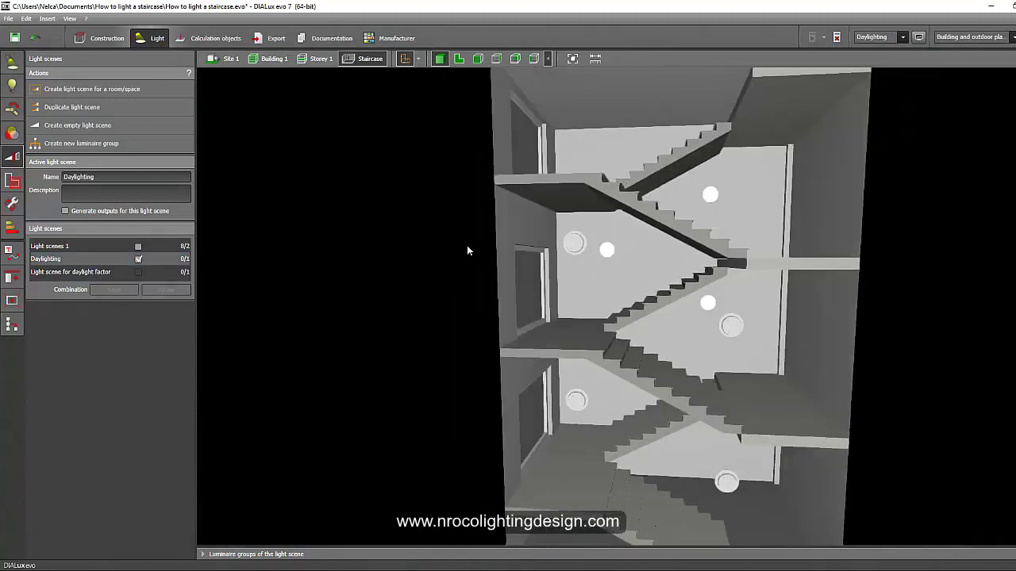
left_click(82, 246)
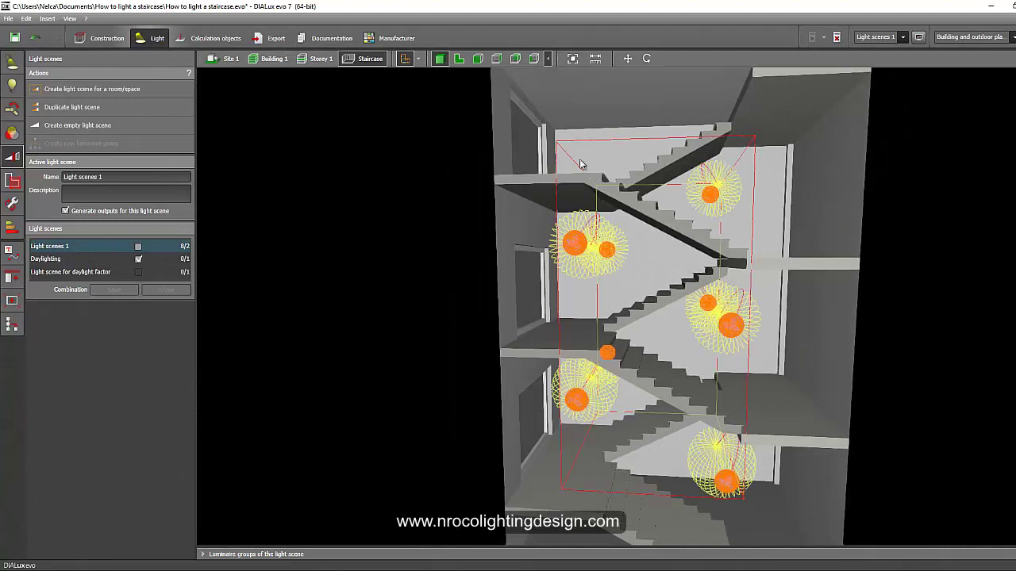
left_click(441, 258)
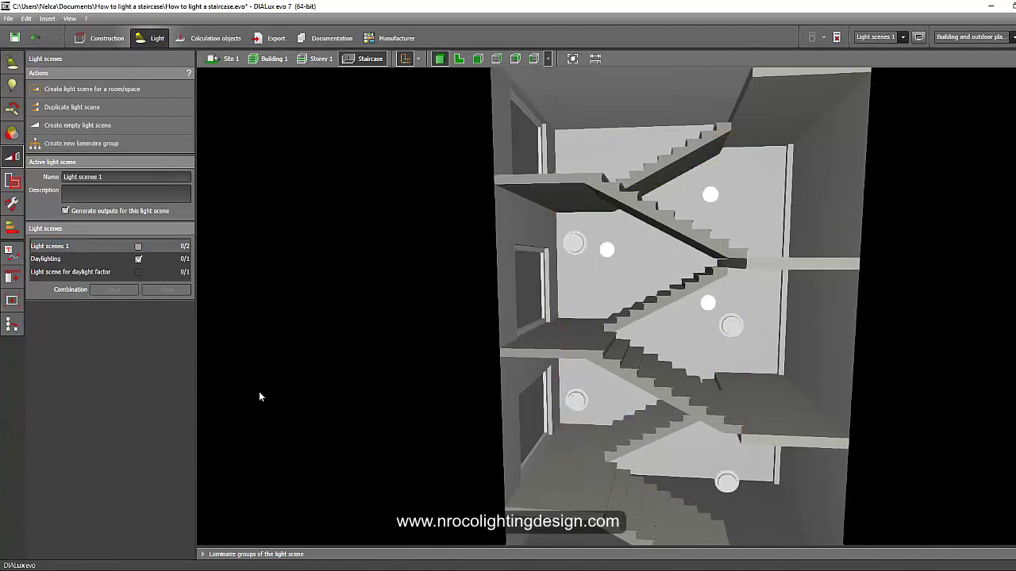
Check the daylight and luminaire group settings of Light scenes 1 and the Daylighting scene, leaving Daylighting active.
left_click(201, 553)
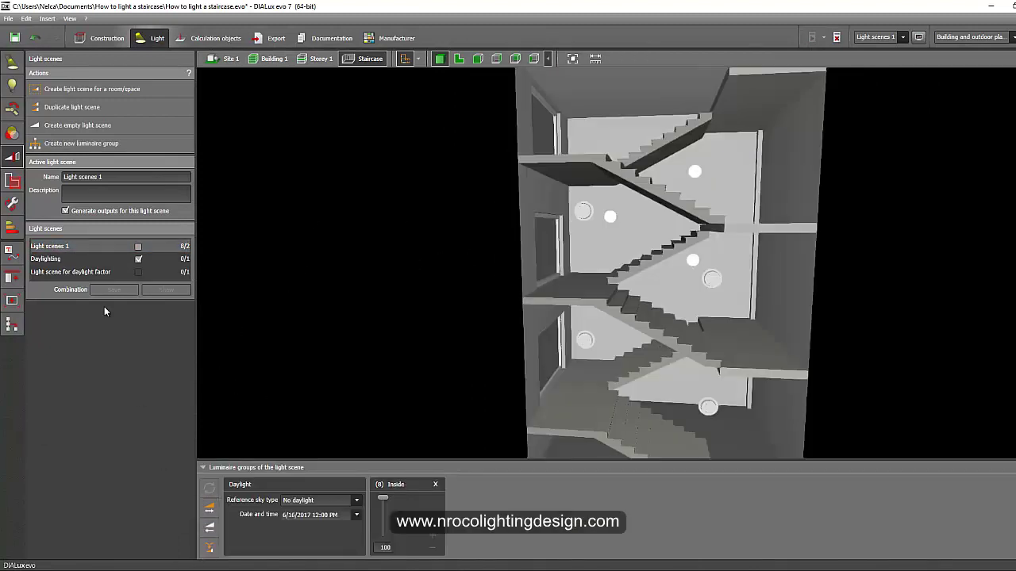
left_click(87, 264)
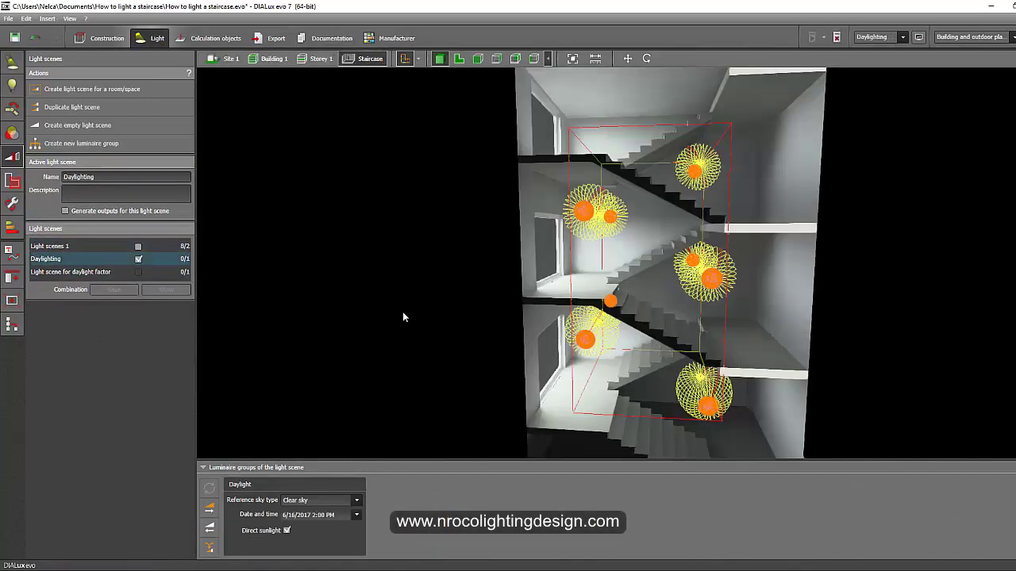
left_click(416, 316)
right_click_drag(397, 316, 415, 299)
middle_click_drag(414, 299, 477, 301)
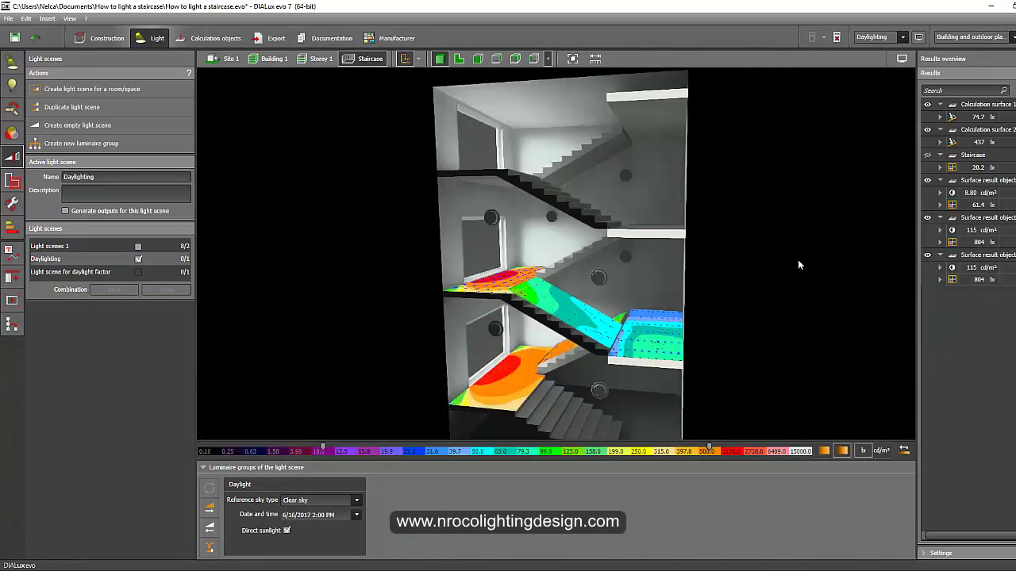
Collapse the luminaire group settings and save the window-side daylight results of the staircase as a new export view.
left_click(203, 467)
mouse_move(354, 384)
right_mouse_down()
mouse_move(334, 394)
mouse_move(347, 367)
right_mouse_up()
middle_click_drag(347, 368, 379, 337)
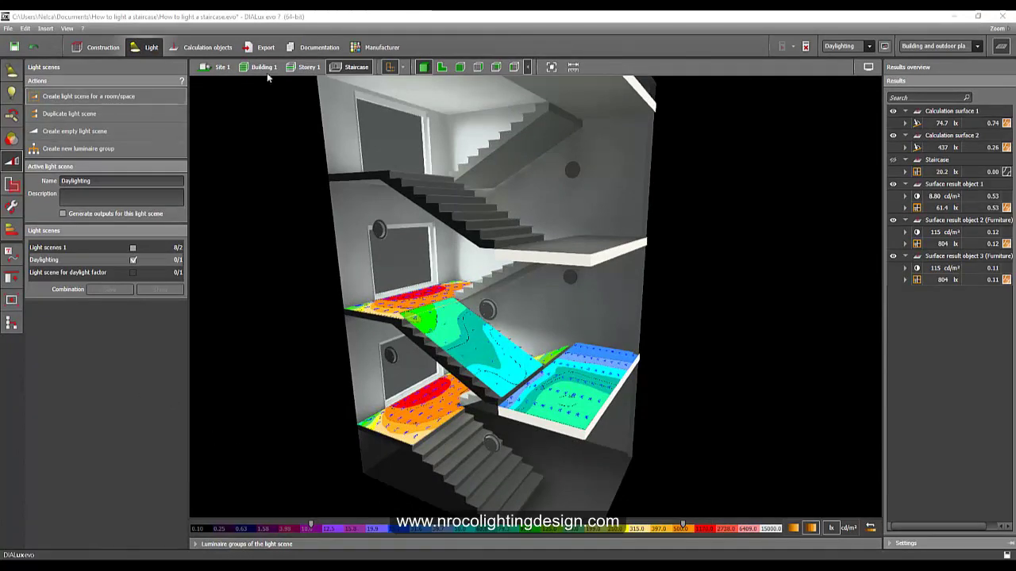
left_click(266, 47)
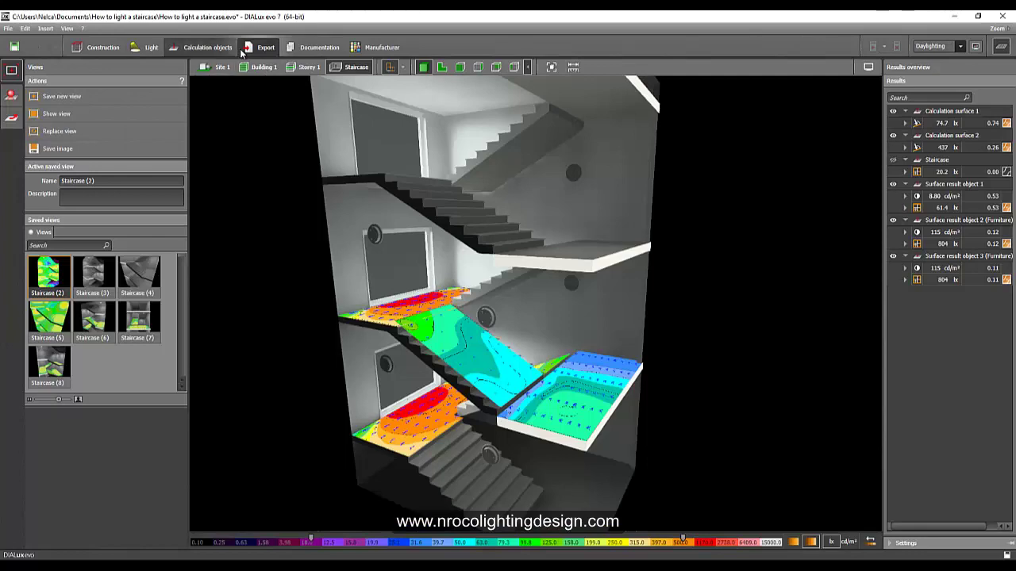
left_click(101, 96)
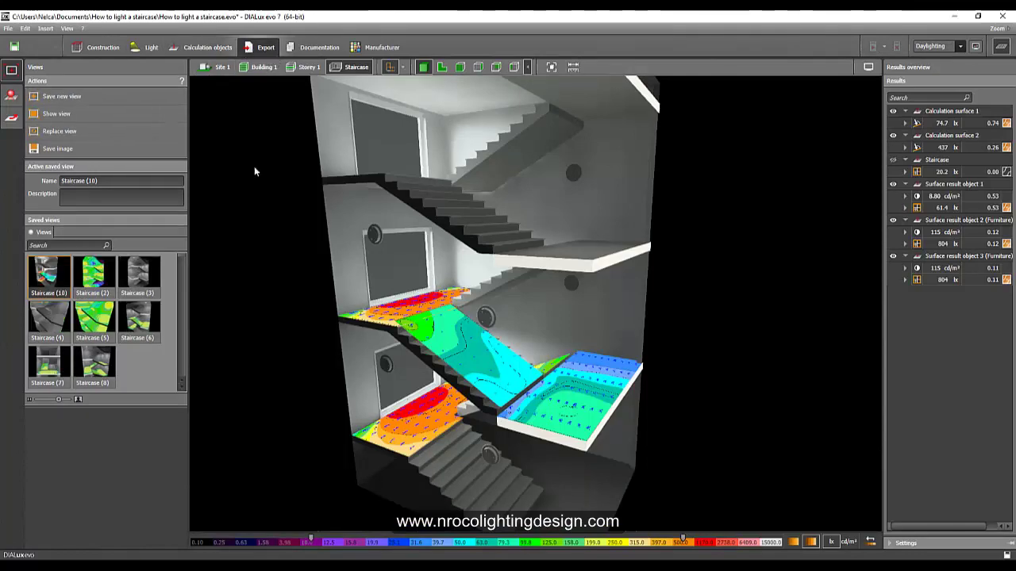
Save another new view showing the staircase's daylight results from the opposite side.
right_click_drag(242, 165, 268, 192)
scroll(261, 175, "up", 2)
left_click_drag(259, 179, 300, 163)
left_click(87, 96)
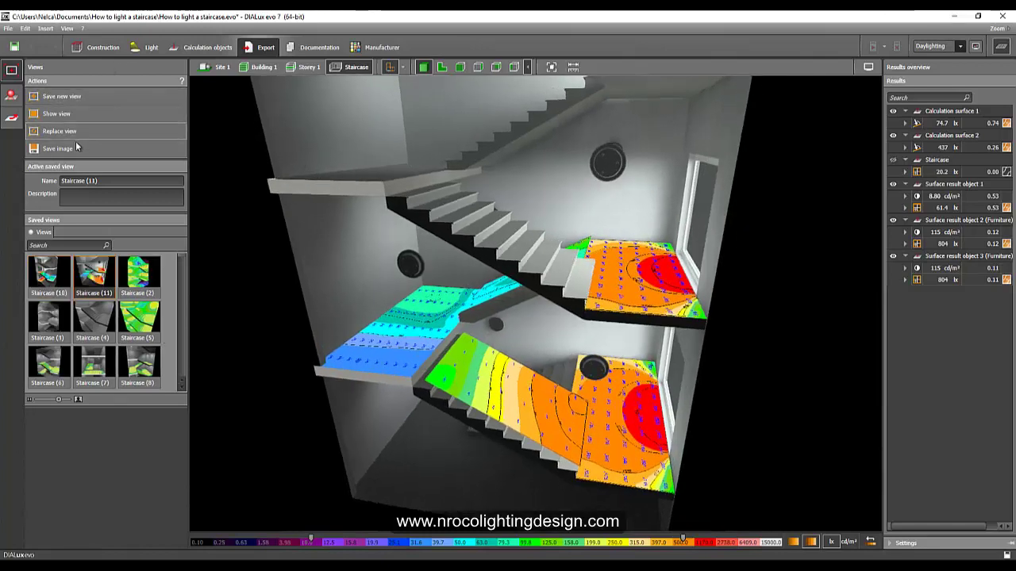
Open the documentation's full output list, include the staircase's Daylight control systems page, and preview the Surface result object 3 luminance page.
left_click(315, 48)
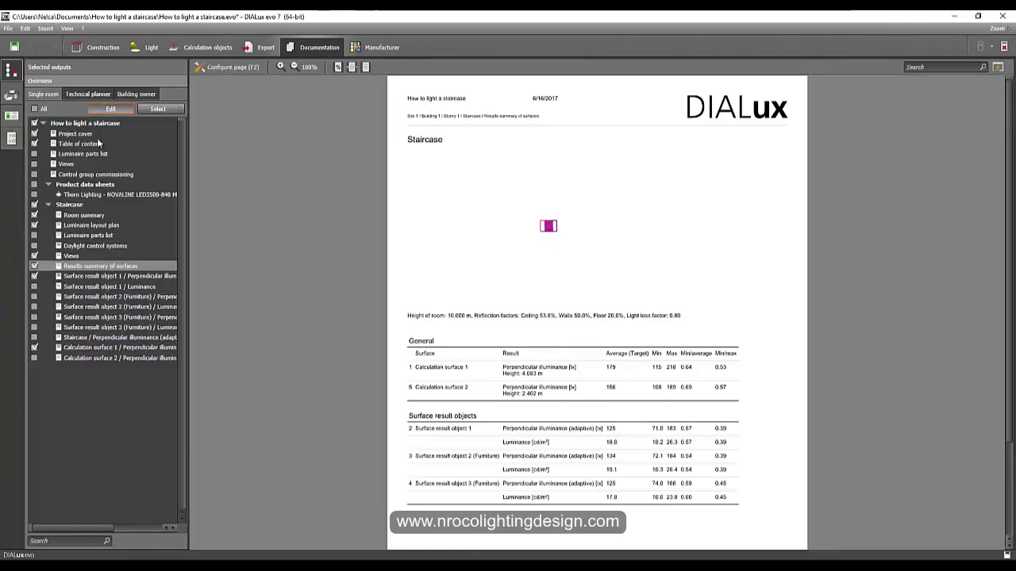
left_click(111, 109)
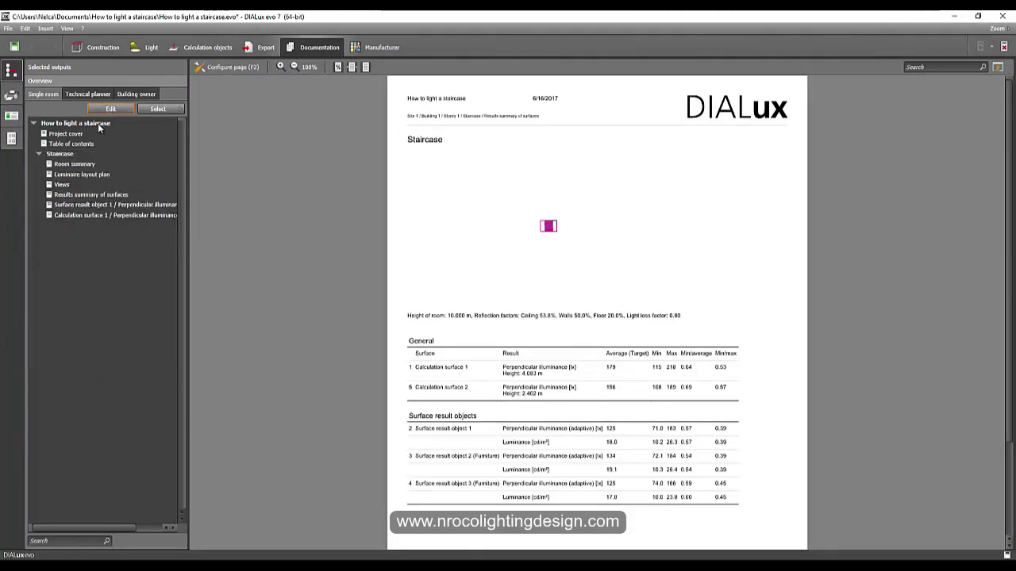
left_click(107, 110)
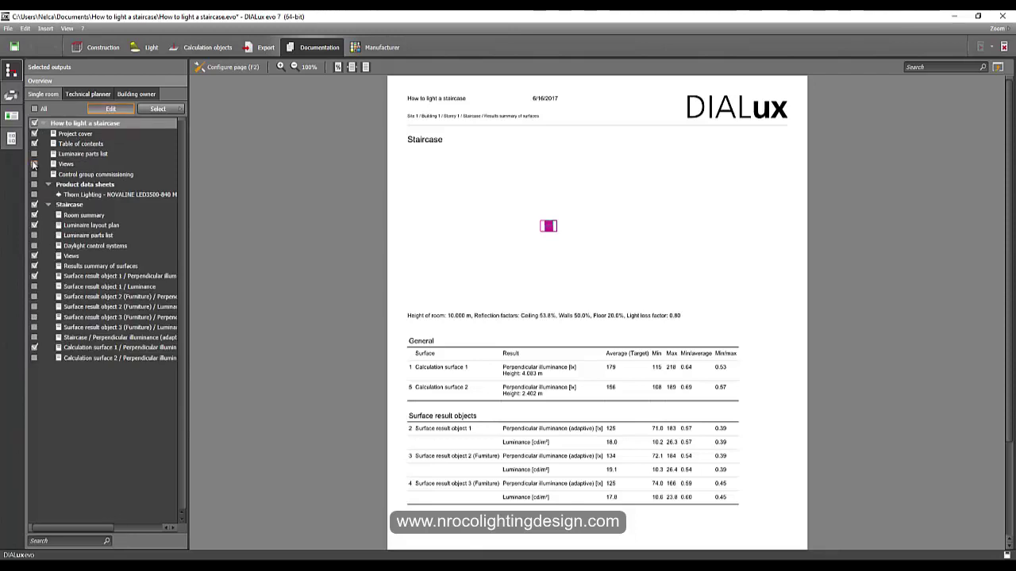
left_click(74, 216)
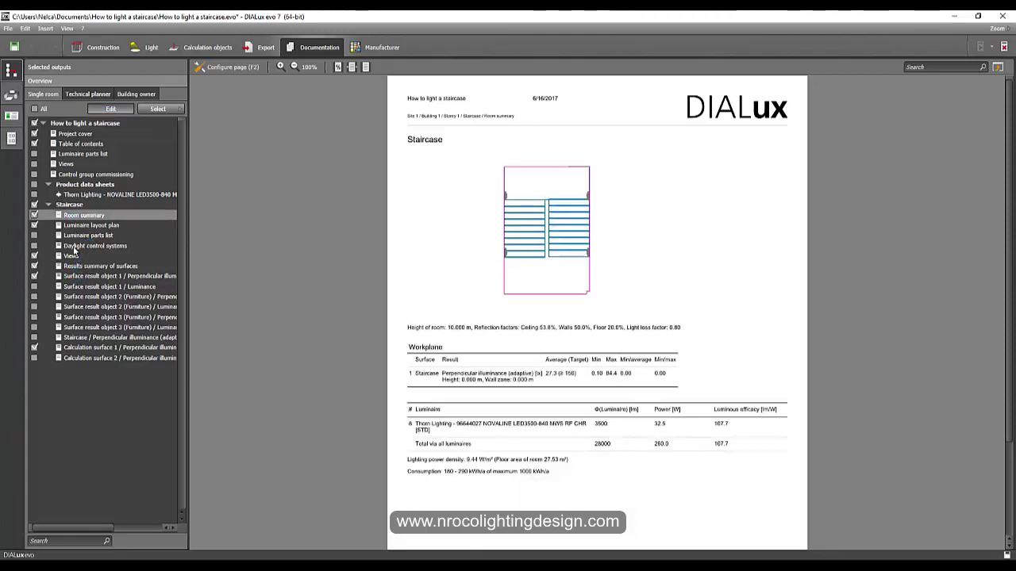
left_click(84, 246)
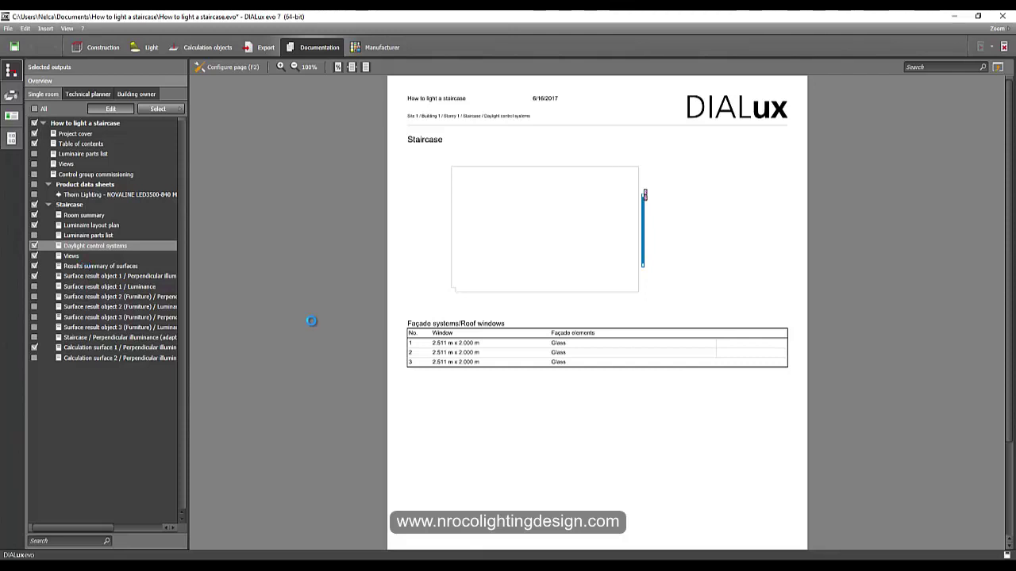
scroll(316, 329, "down", 1)
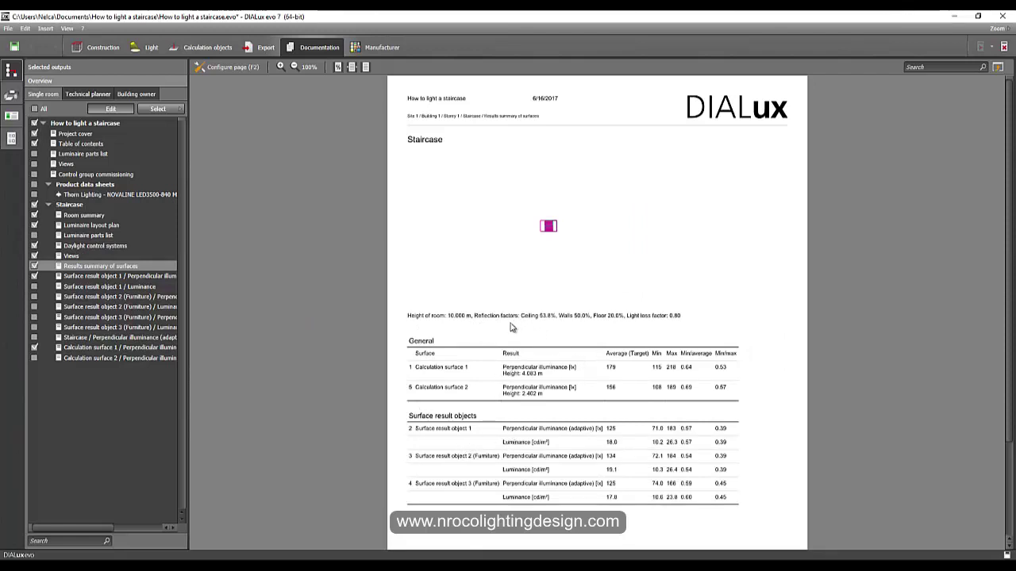
left_click(119, 327)
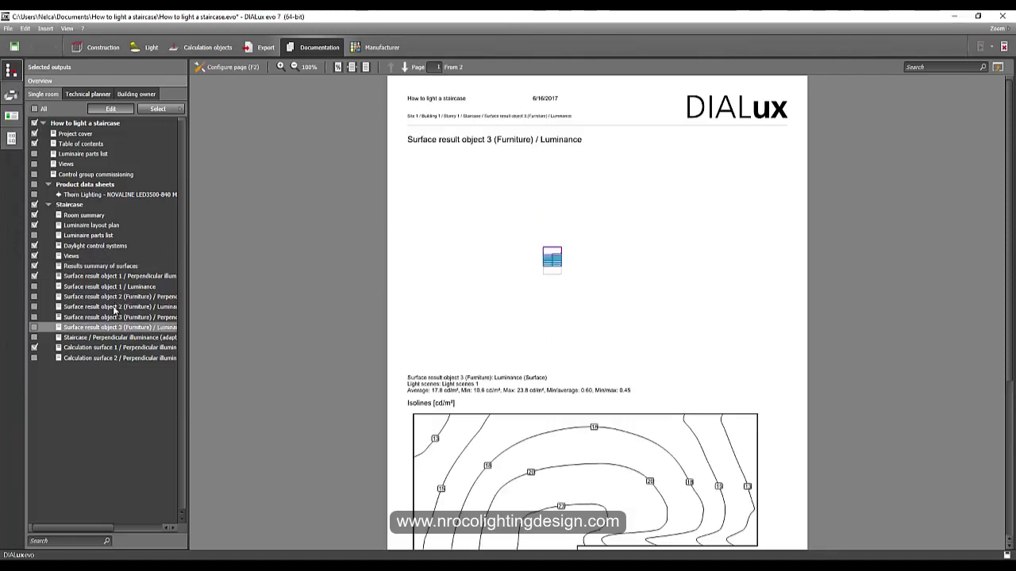
Add the saved views Staircase (10) and Staircase (11) to the graphics displayed on the staircase's Views page.
left_click(169, 257)
scroll(267, 325, "down", 2)
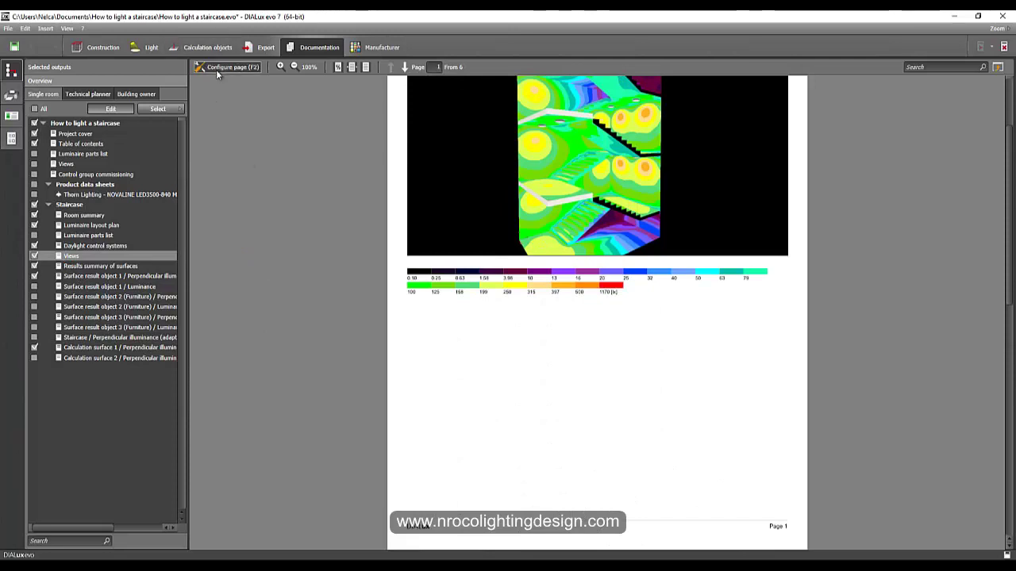
left_click(223, 70)
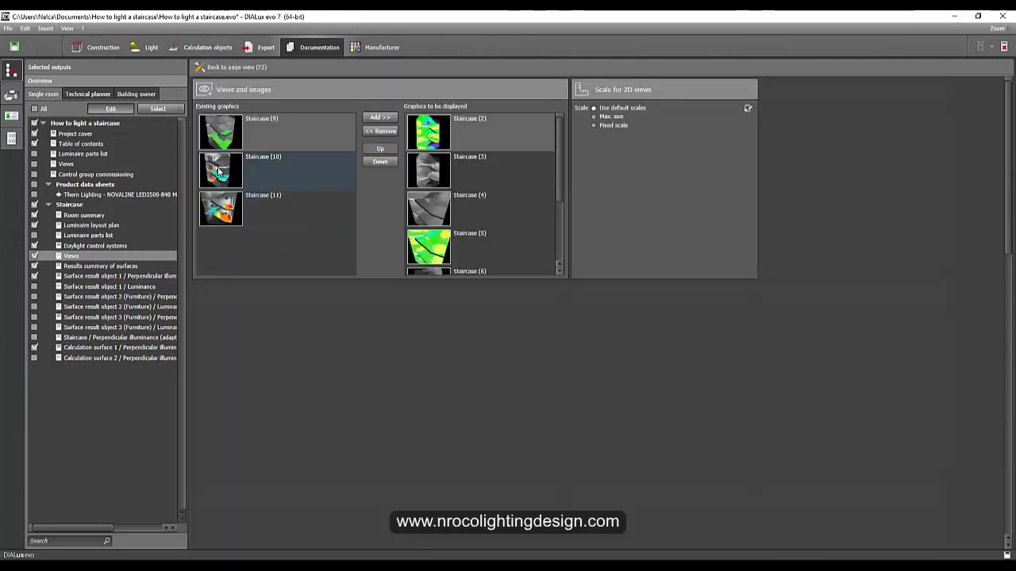
left_click(245, 175)
double_click(246, 176)
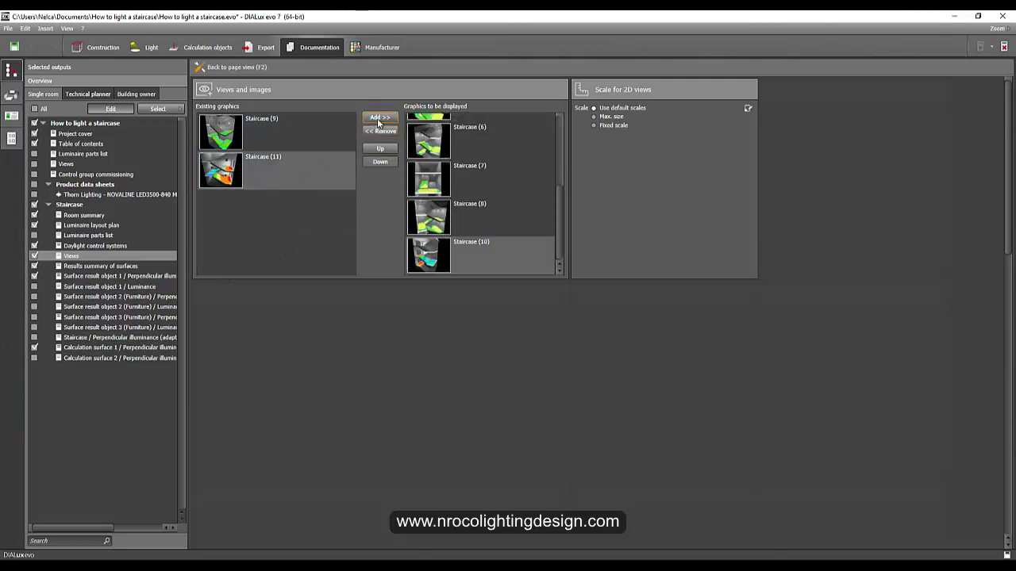
double_click(267, 182)
left_click(235, 68)
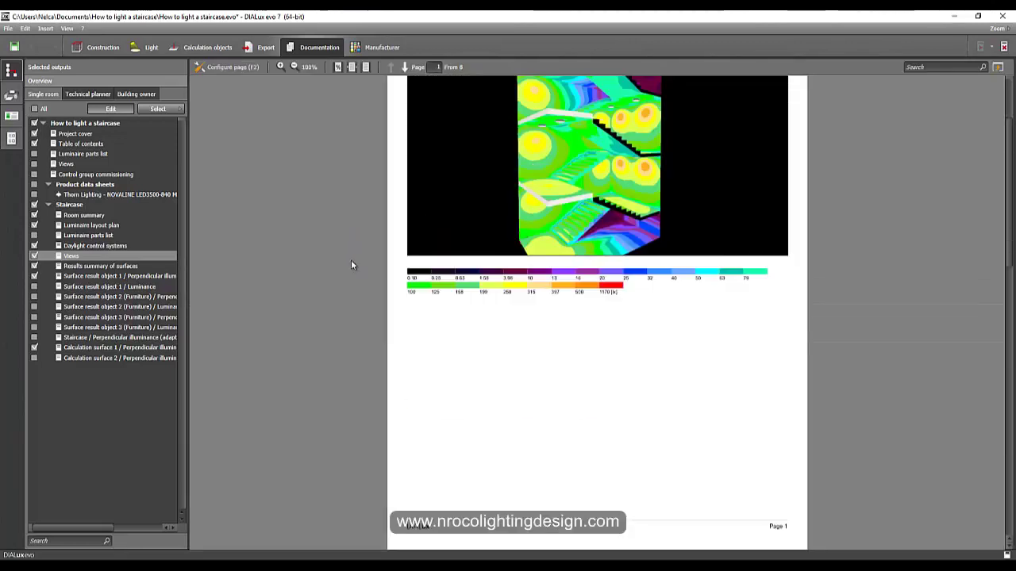
Review the staircase's Views pages, the results summary of surfaces and the Daylight control systems page in the documentation preview.
scroll(351, 259, "down", 5)
scroll(346, 257, "down", 10)
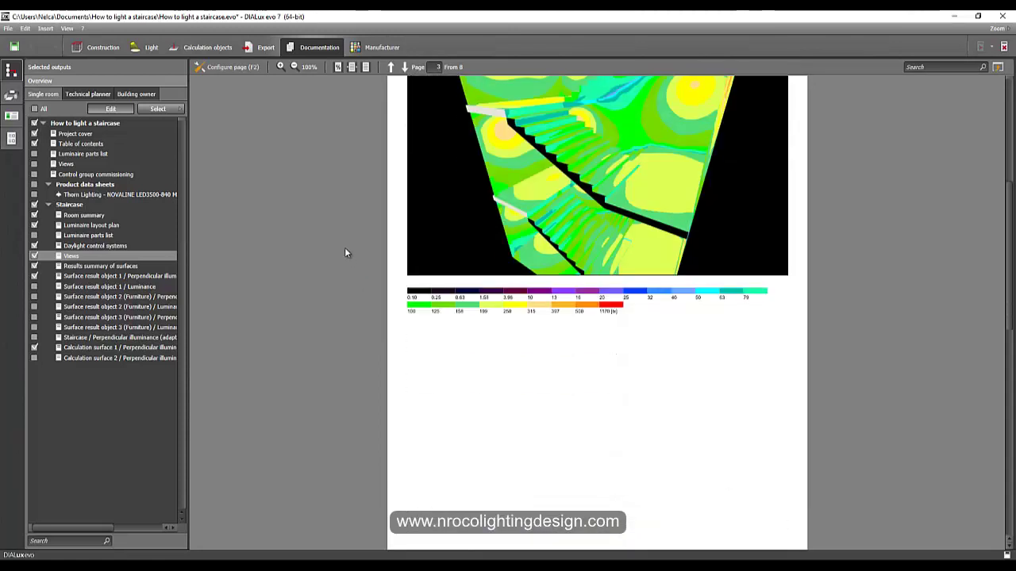
scroll(356, 277, "down", 10)
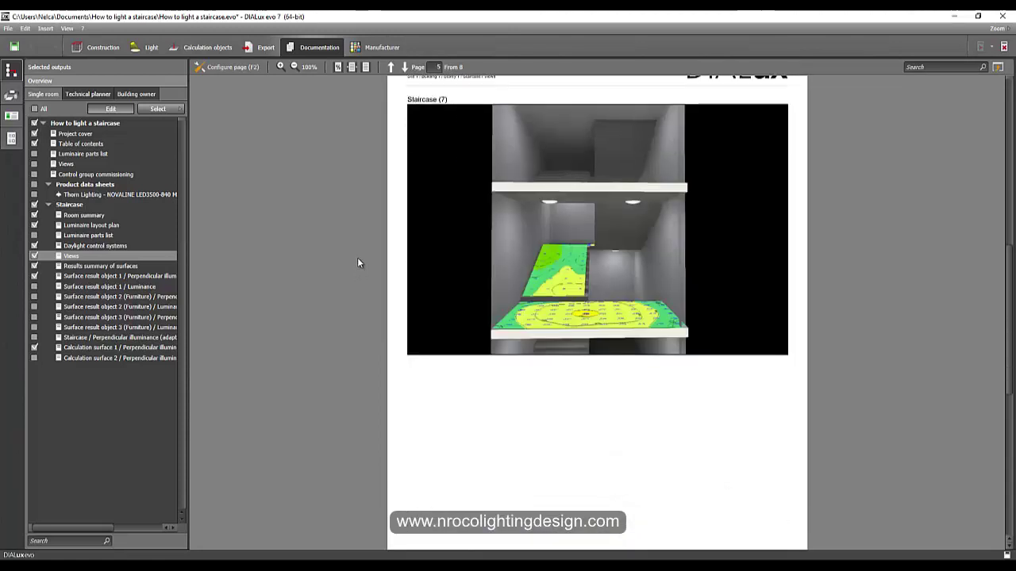
scroll(357, 261, "down", 10)
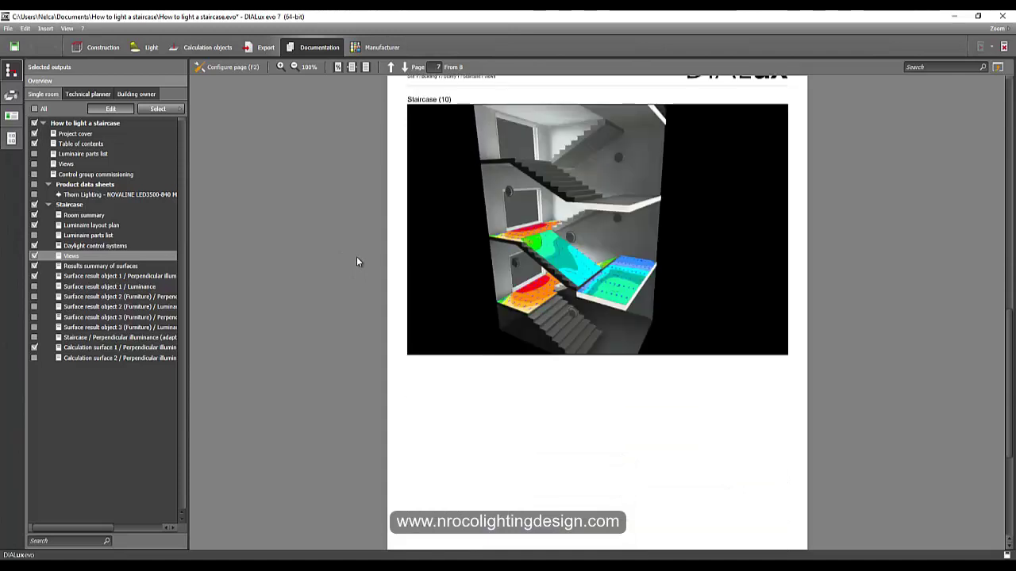
scroll(356, 241, "down", 5)
scroll(357, 242, "down", 1)
scroll(357, 242, "up", 1)
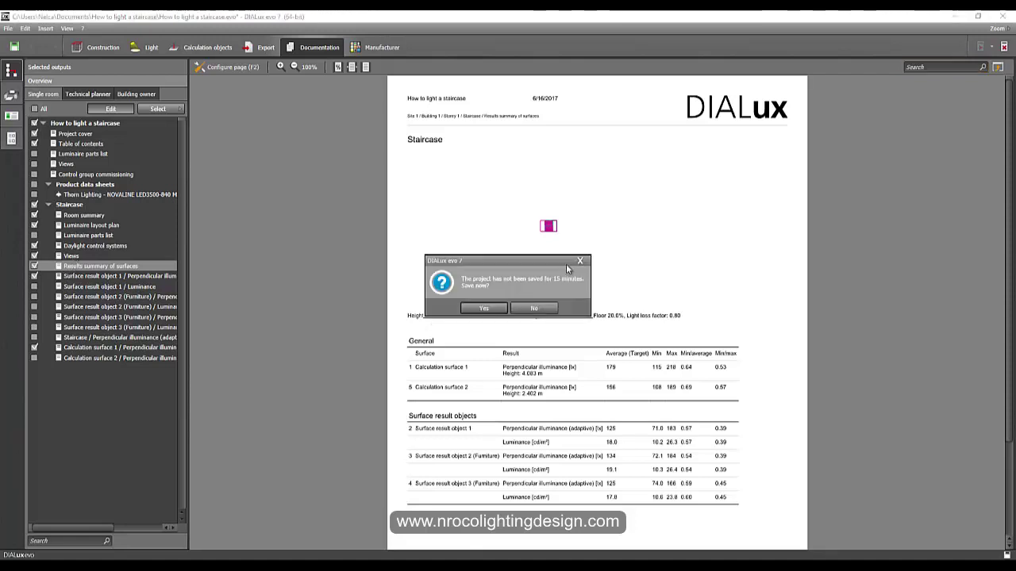
left_click(82, 245)
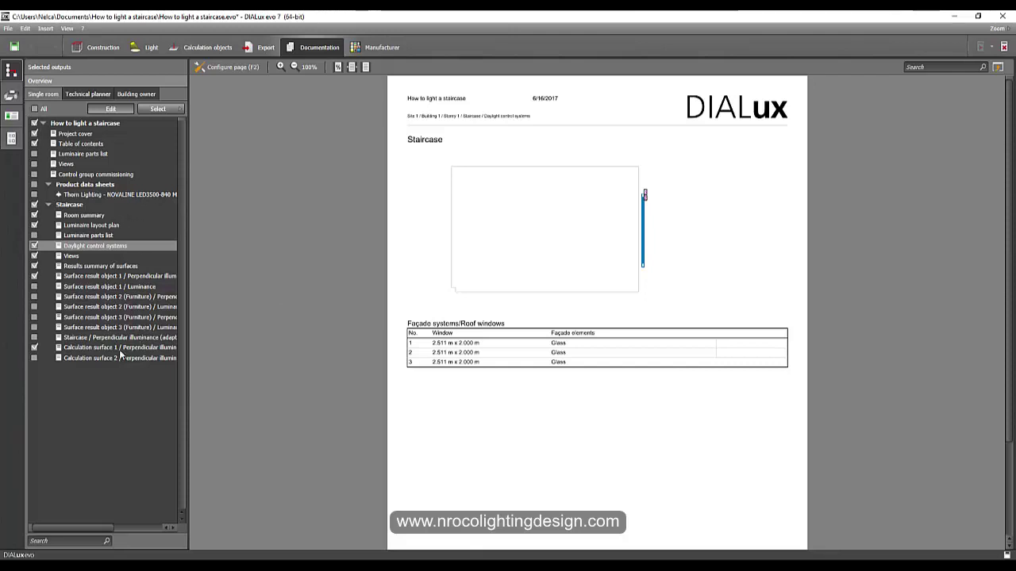
Finish editing the output selection and add the views Staircase (8) and Staircase (11) to the project cover.
left_click(107, 109)
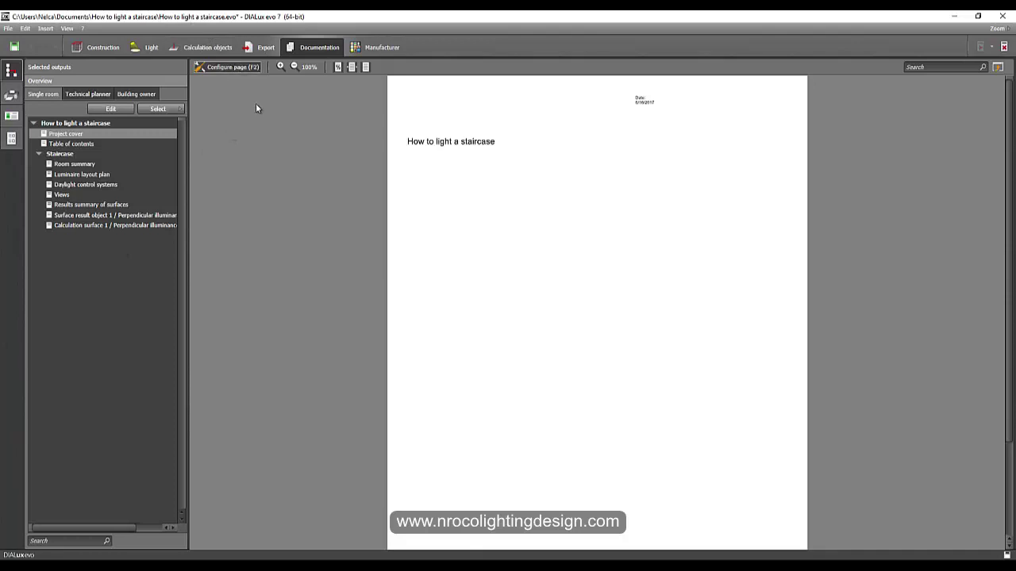
key("F2")
scroll(365, 214, "down", 5)
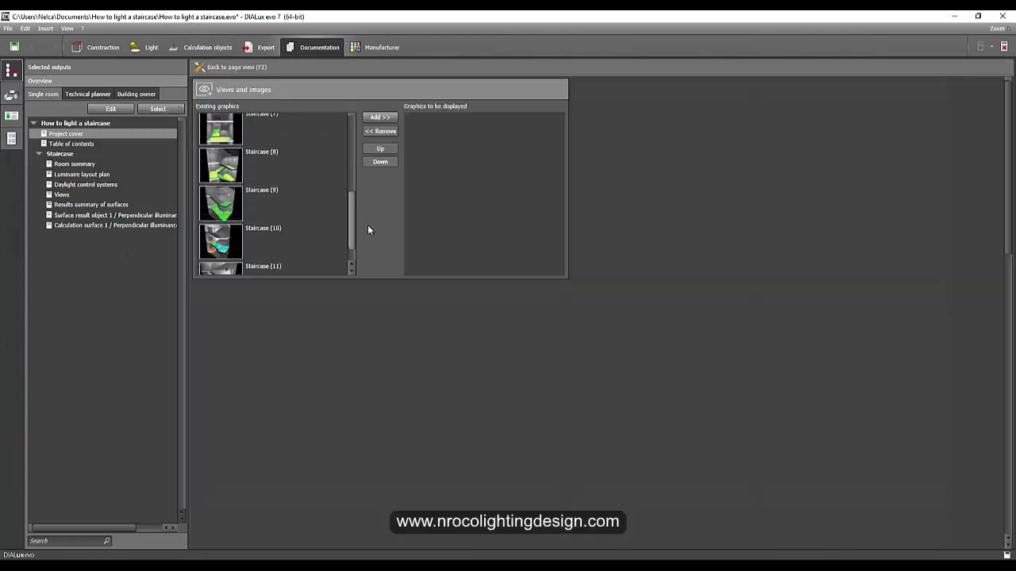
left_click(284, 151)
left_click(380, 117)
left_click(264, 260)
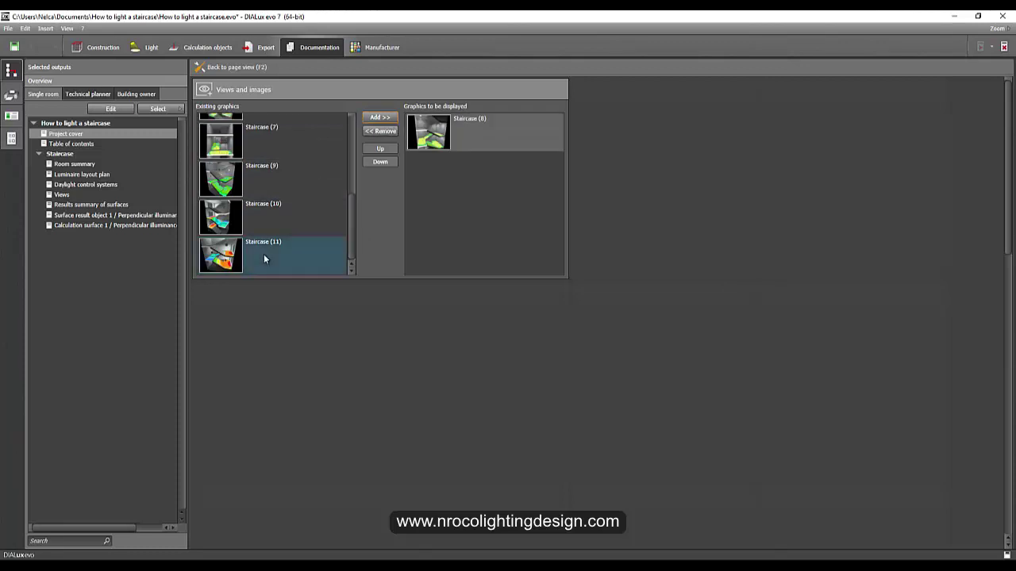
left_click(379, 117)
left_click(230, 66)
scroll(370, 231, "down", 3)
scroll(369, 230, "up", 3)
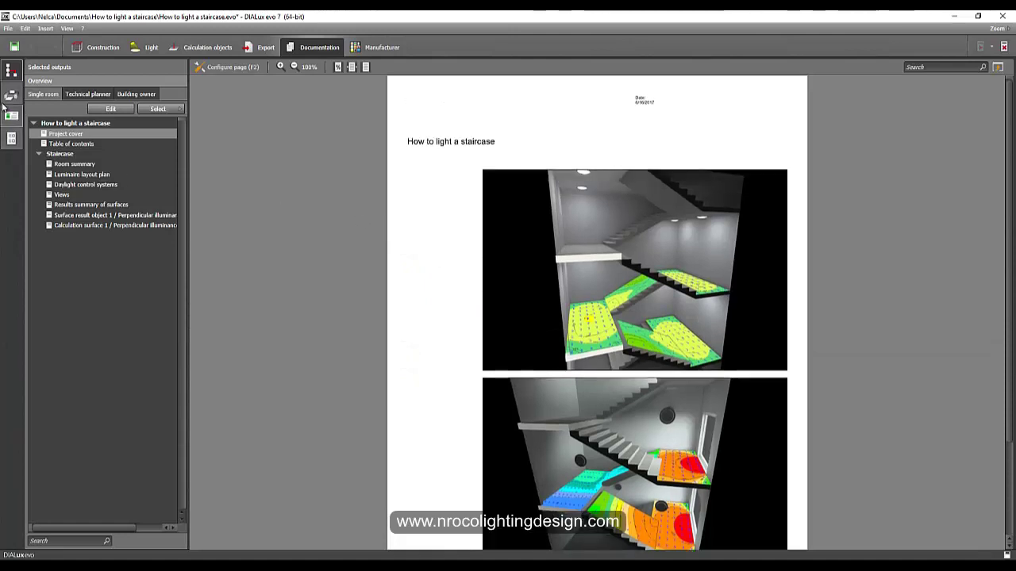
Fill in the project information with the name Staircase Lighting Design, the description How to light a staircase, and the project address, customer and contact details.
left_click(12, 115)
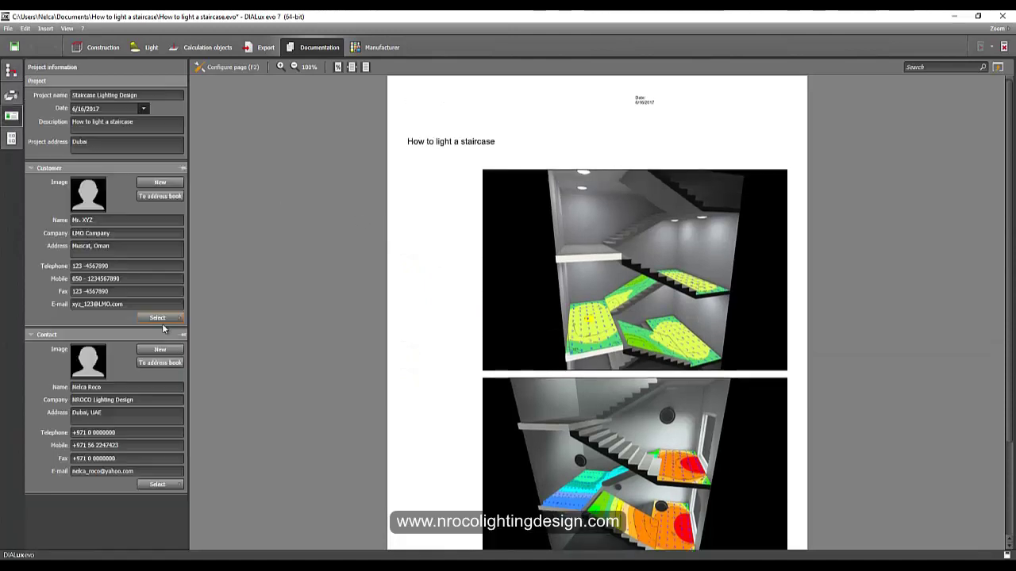
left_click(10, 70)
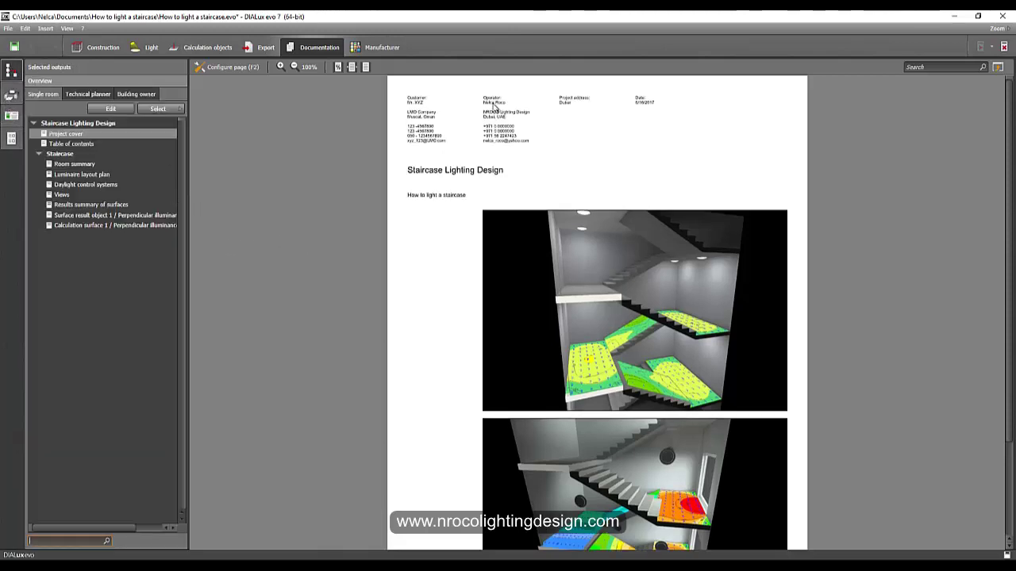
Save the documentation as a PDF named Daylighting Calculation Report in the Daylighting calculation for staircase folder.
left_click(10, 96)
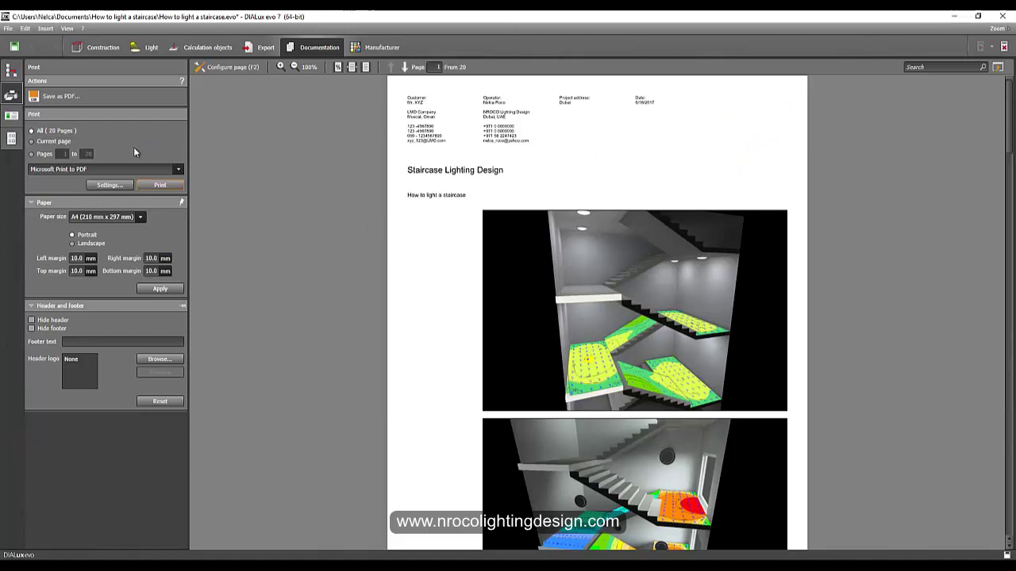
left_click(60, 97)
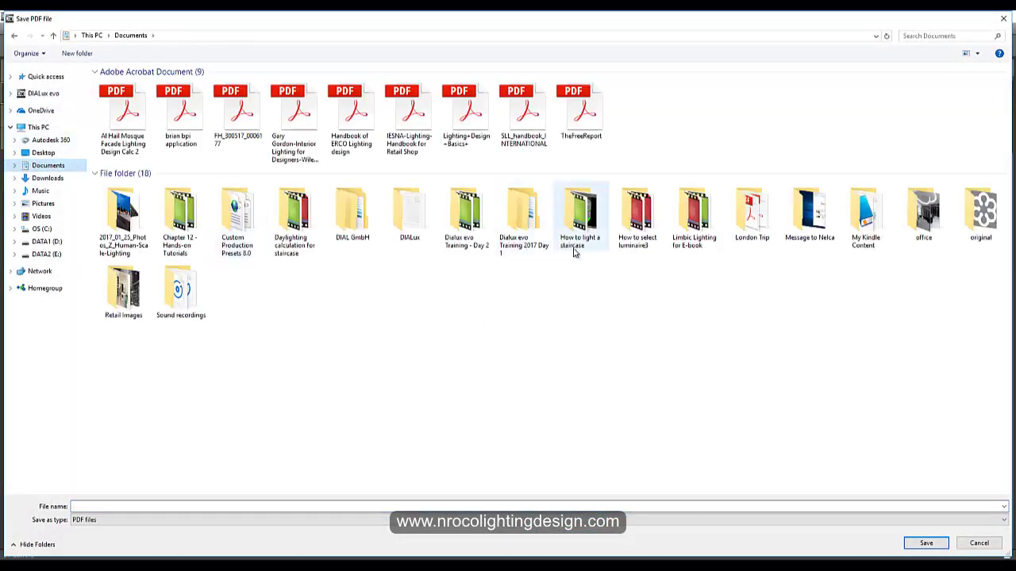
double_click(296, 218)
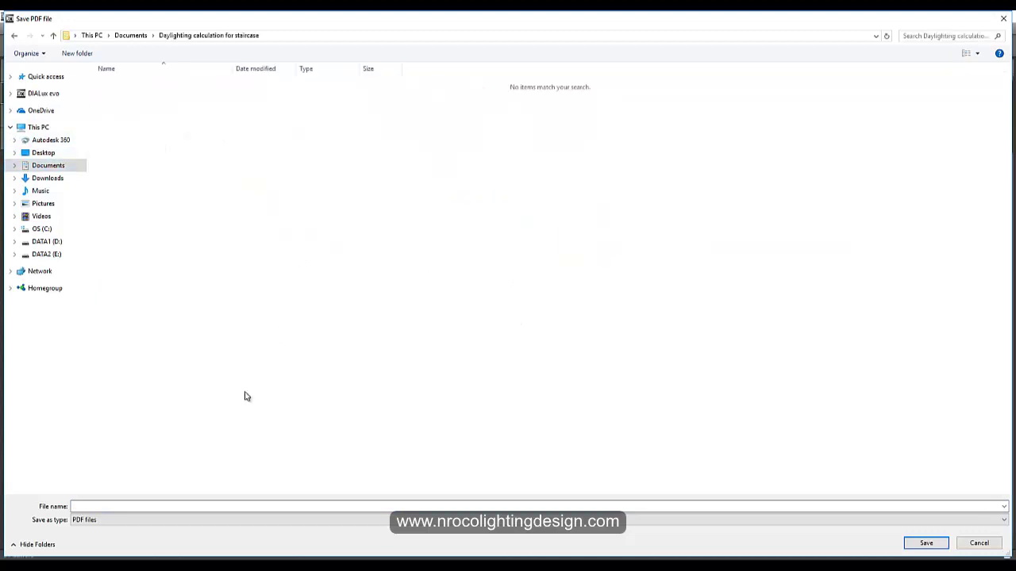
left_click(147, 506)
type("Daylighting Ca")
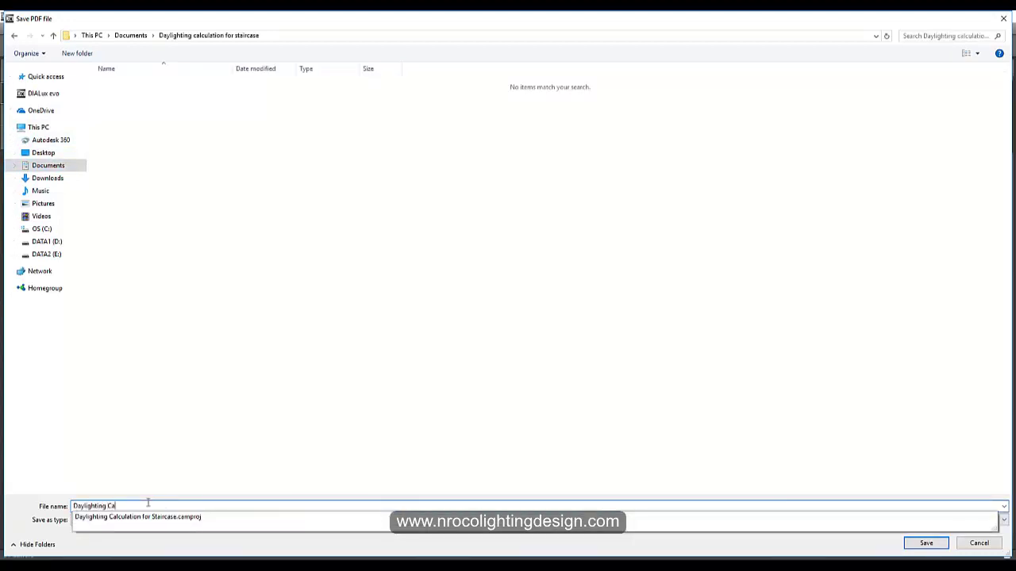
type("lculation Report")
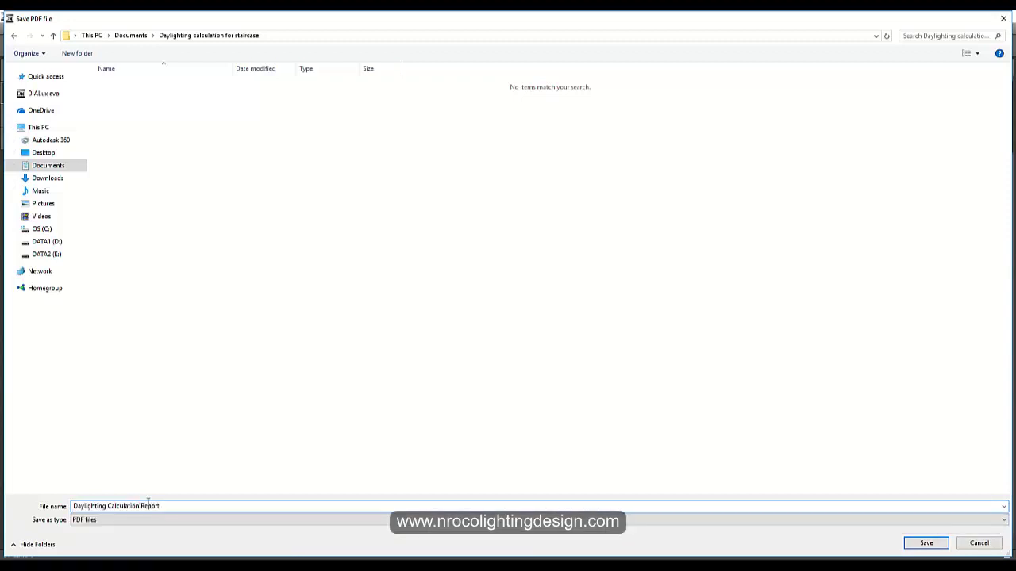
key("Return")
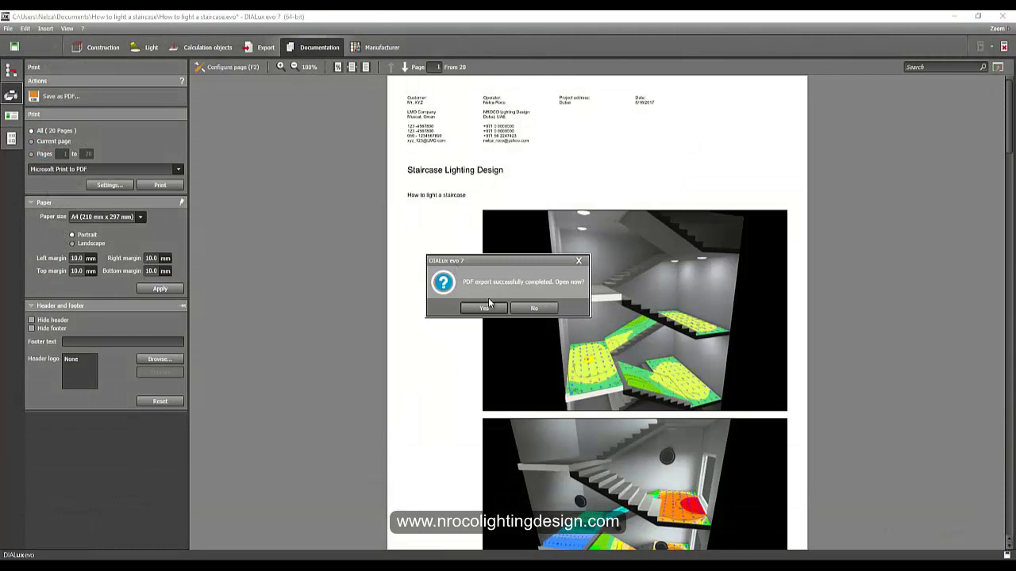
Open the exported PDF in Adobe Acrobat Reader and review its pages displayed two at a time.
left_click(488, 307)
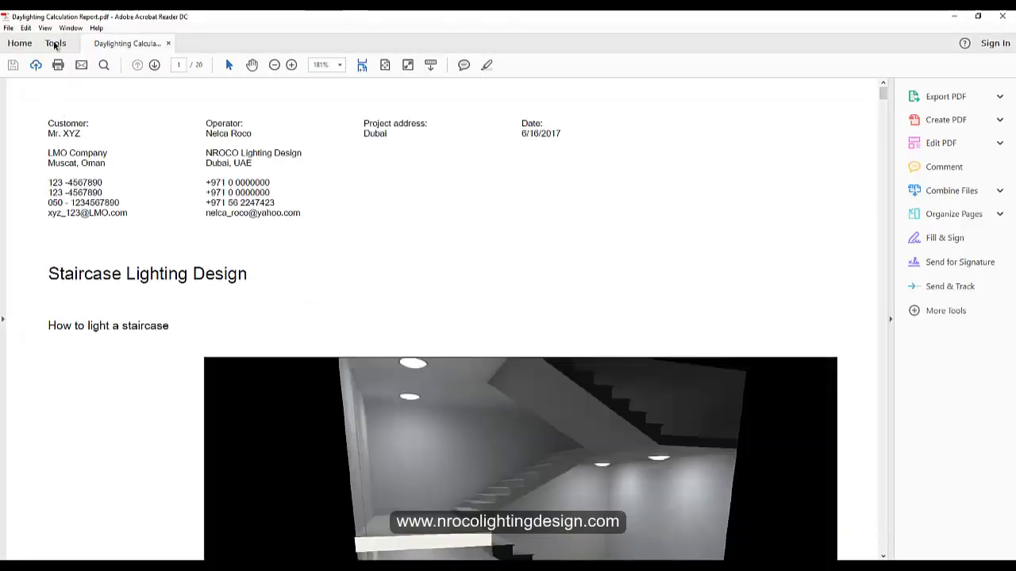
left_click(45, 28)
mouse_move(80, 79)
left_click(238, 108)
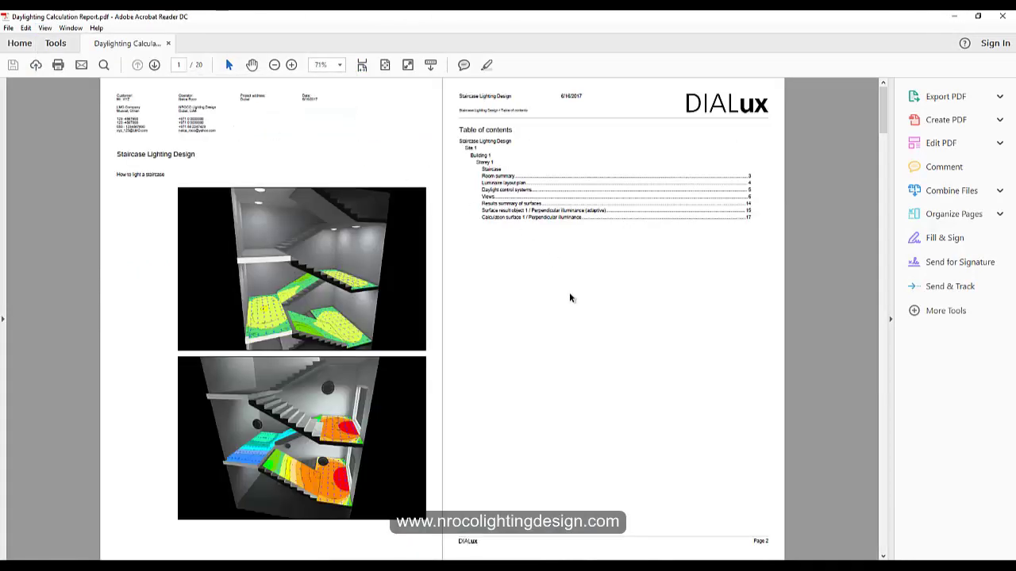
scroll(565, 298, "down", 3)
scroll(562, 293, "down", 8)
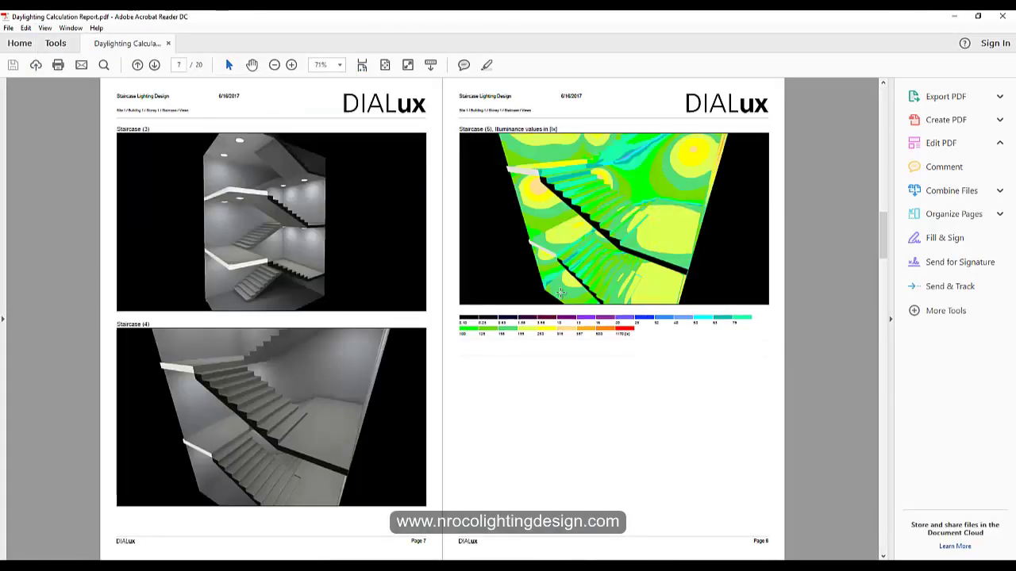
scroll(561, 292, "down", 3)
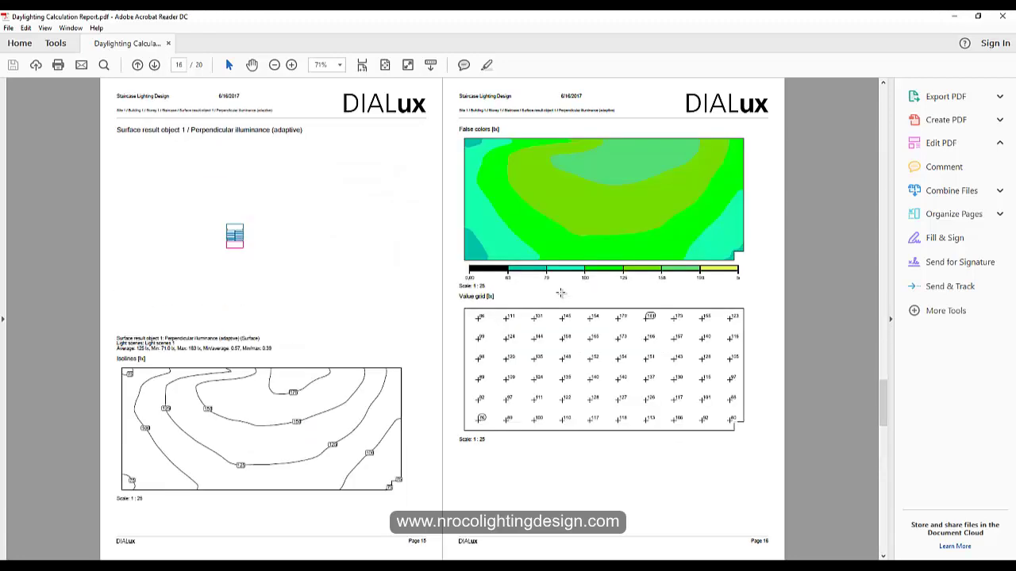
scroll(561, 293, "up", 12)
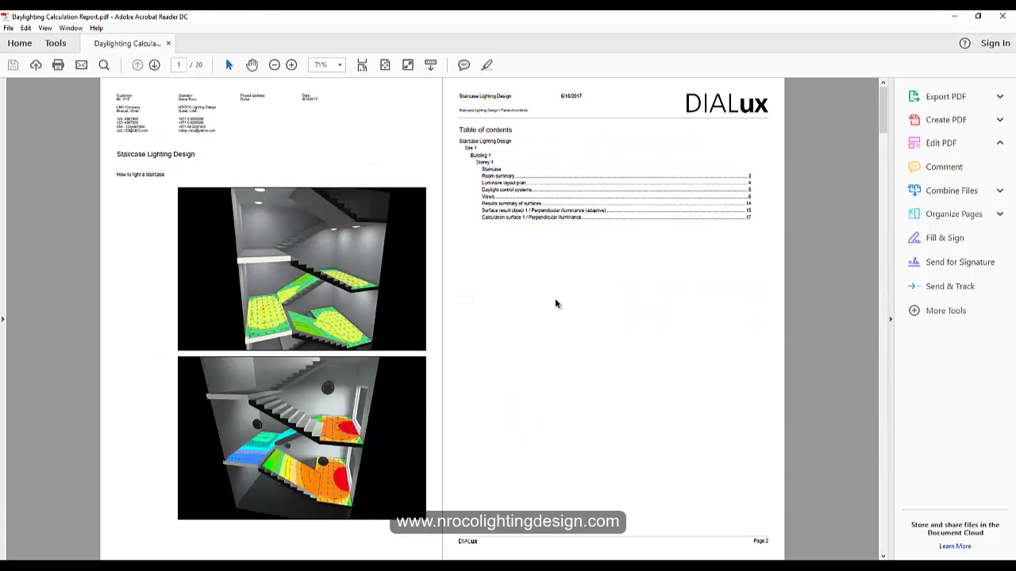